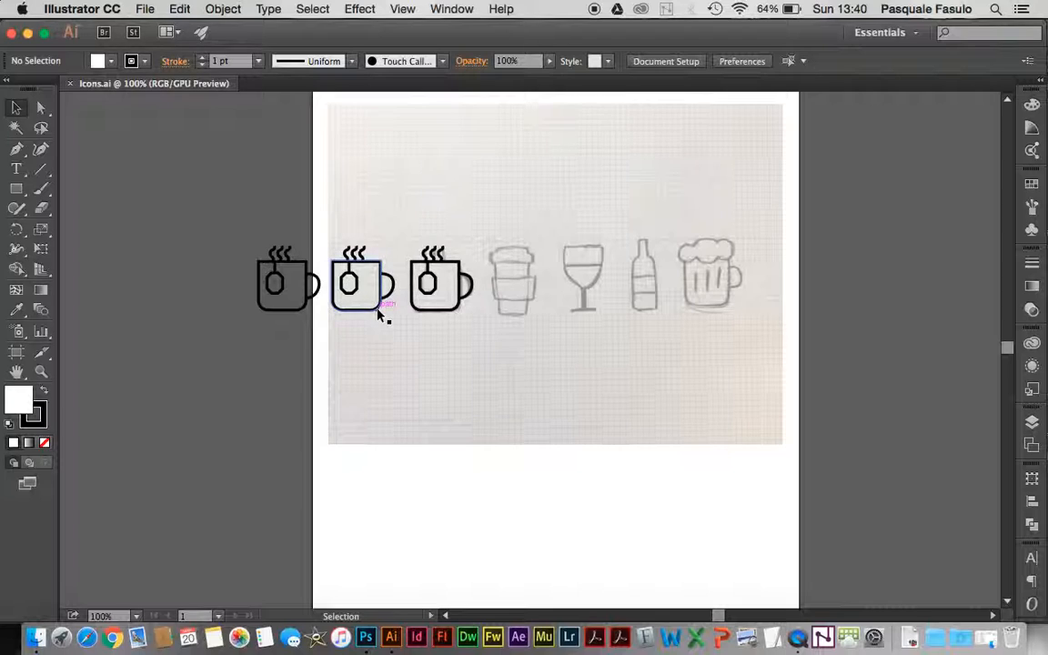
{"action": "left_click_drag", "start_coordinate": [231, 233], "coordinate": [457, 298]}
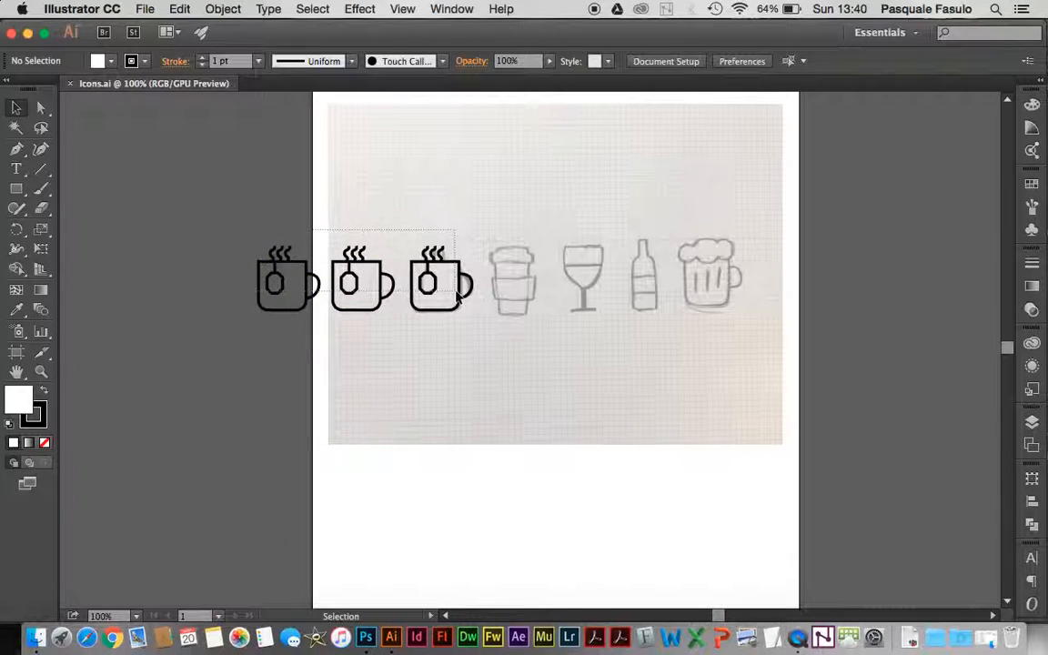
{"action": "left_click_drag", "start_coordinate": [488, 337], "coordinate": [488, 338]}
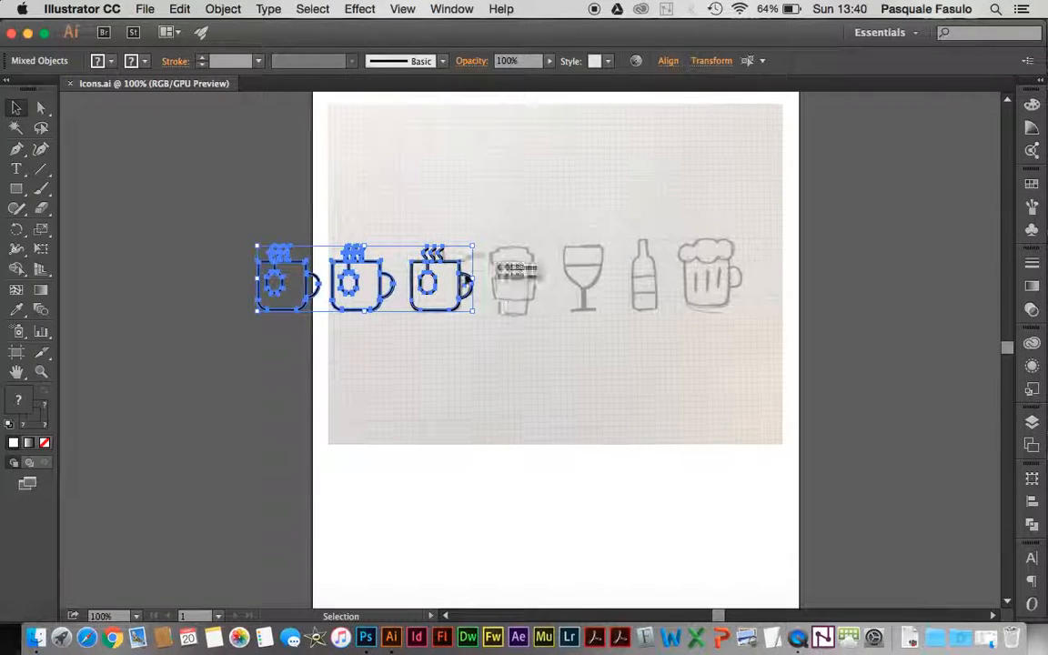
{"action": "left_click", "coordinate": [404, 332]}
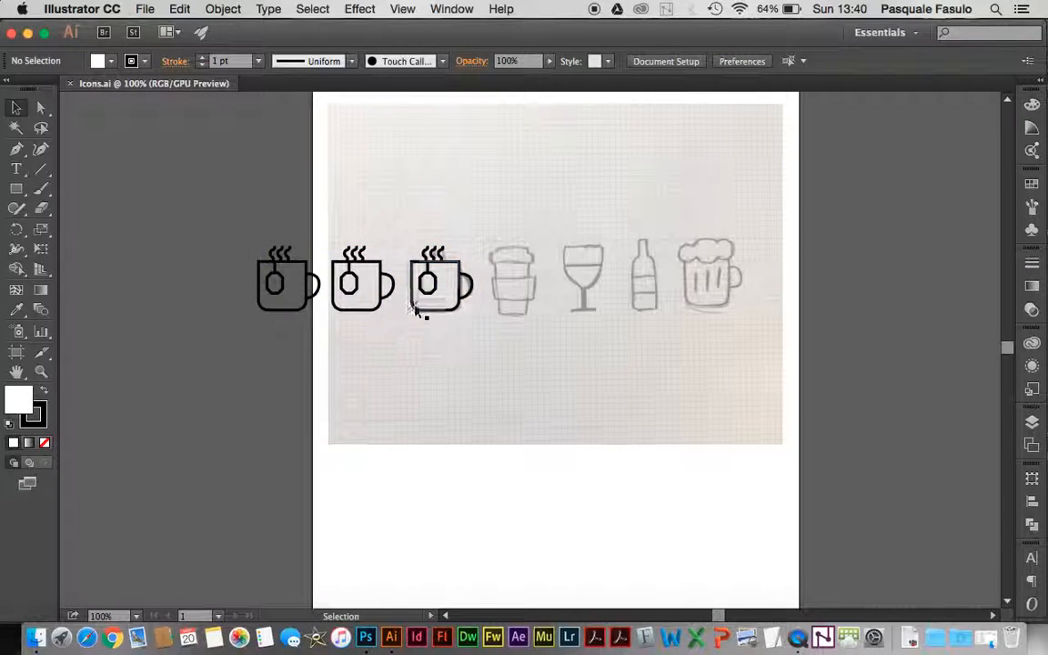
{"action": "left_click_drag", "start_coordinate": [493, 347], "coordinate": [491, 347]}
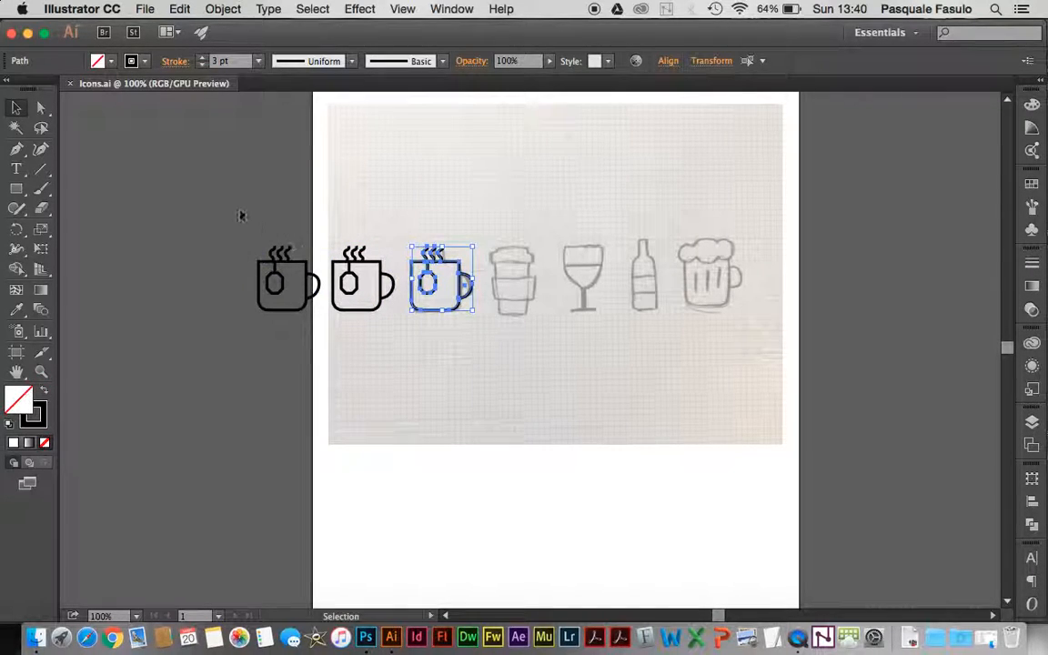
Step: Move the two leftmost mug icons off the artboard, to the empty area beyond its upper-left corner
{"action": "left_click", "coordinate": [262, 287]}
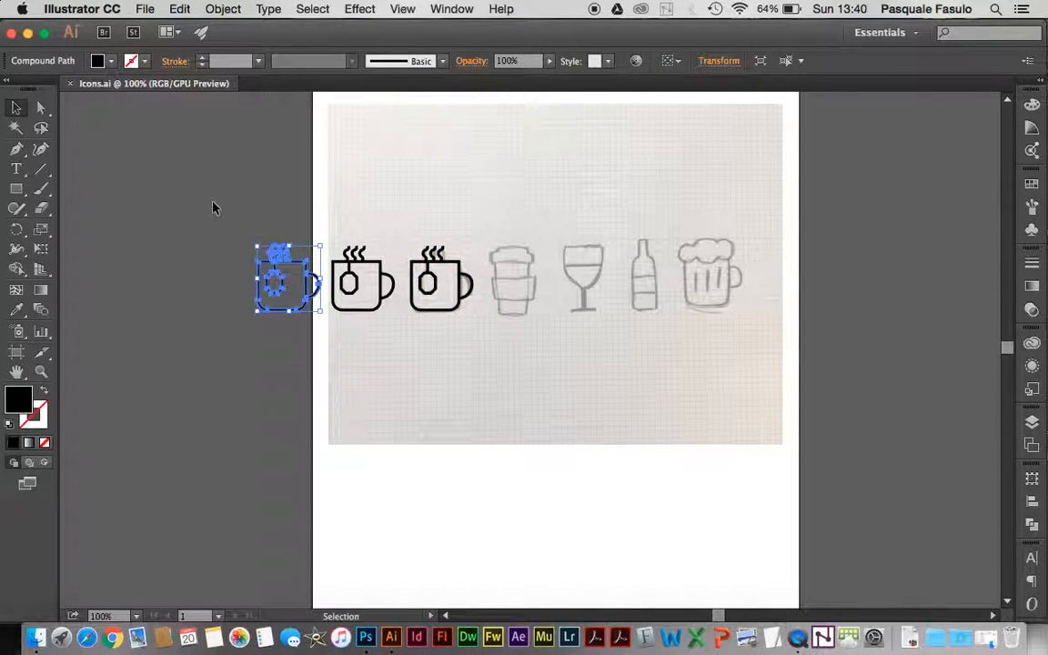
{"action": "left_click_drag", "start_coordinate": [325, 202], "coordinate": [242, 169]}
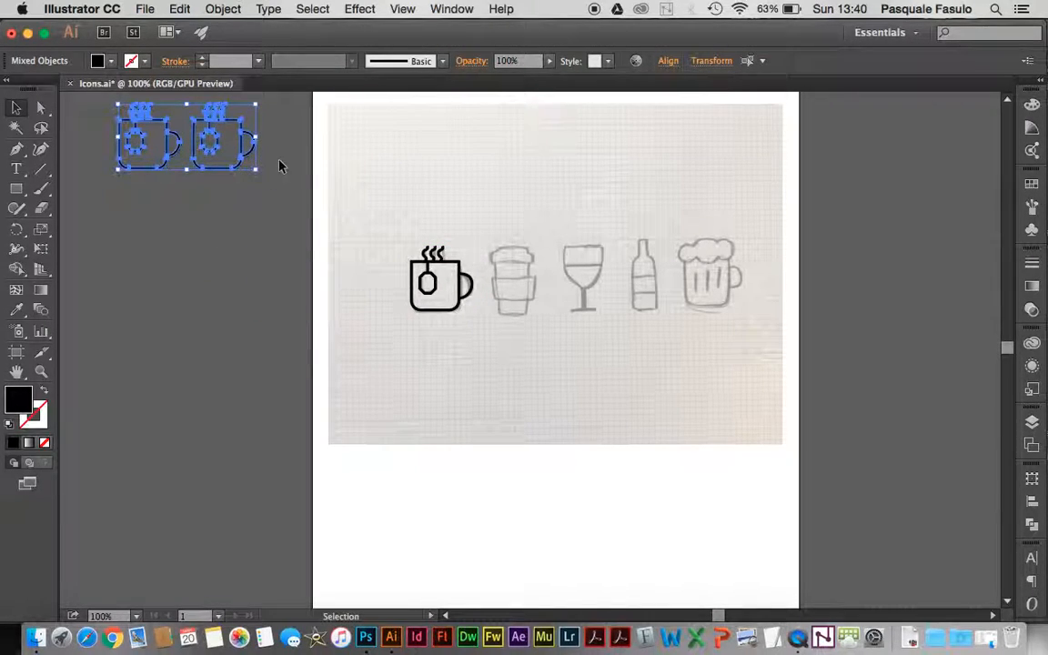
{"action": "left_click", "coordinate": [507, 560]}
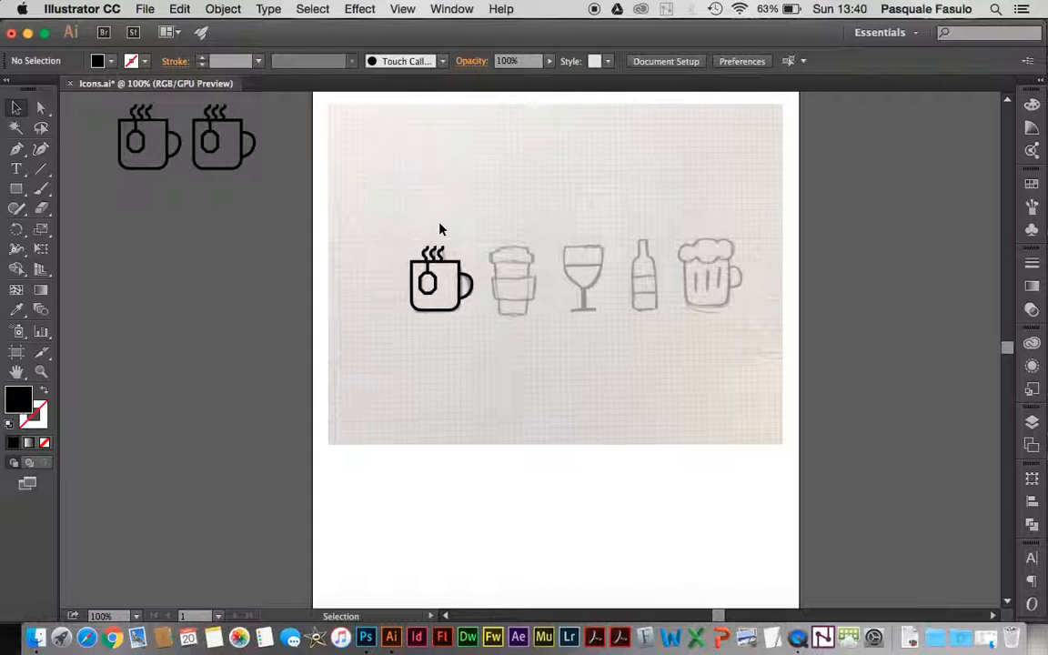
Step: Unlock all objects, delete the background sketch photo and select the entire remaining mug icon
{"action": "left_click", "coordinate": [204, 7]}
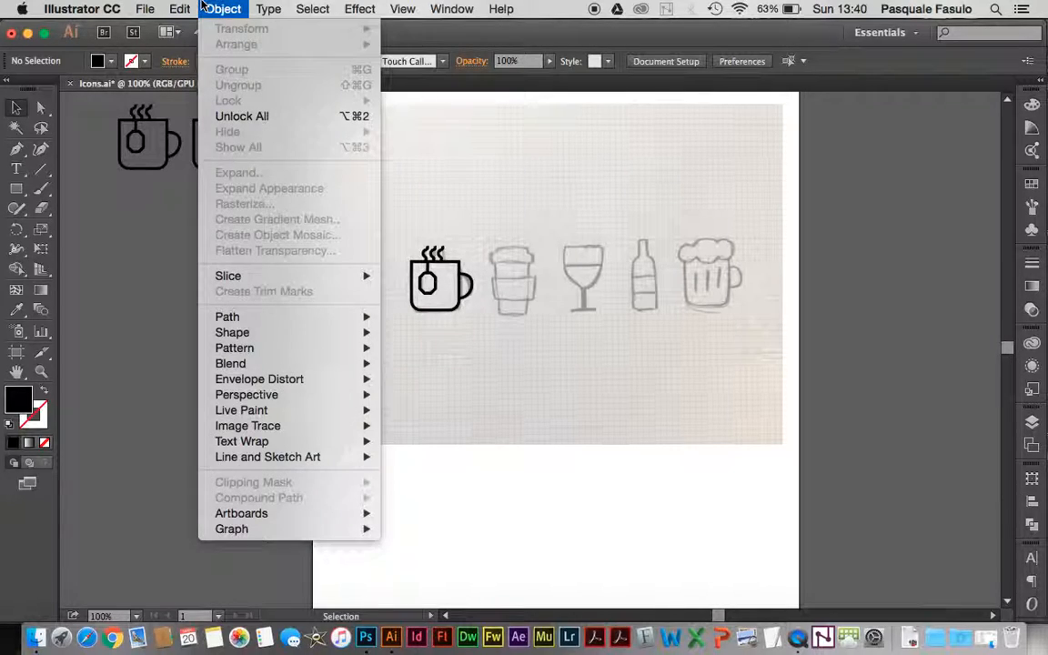
{"action": "left_click", "coordinate": [239, 115]}
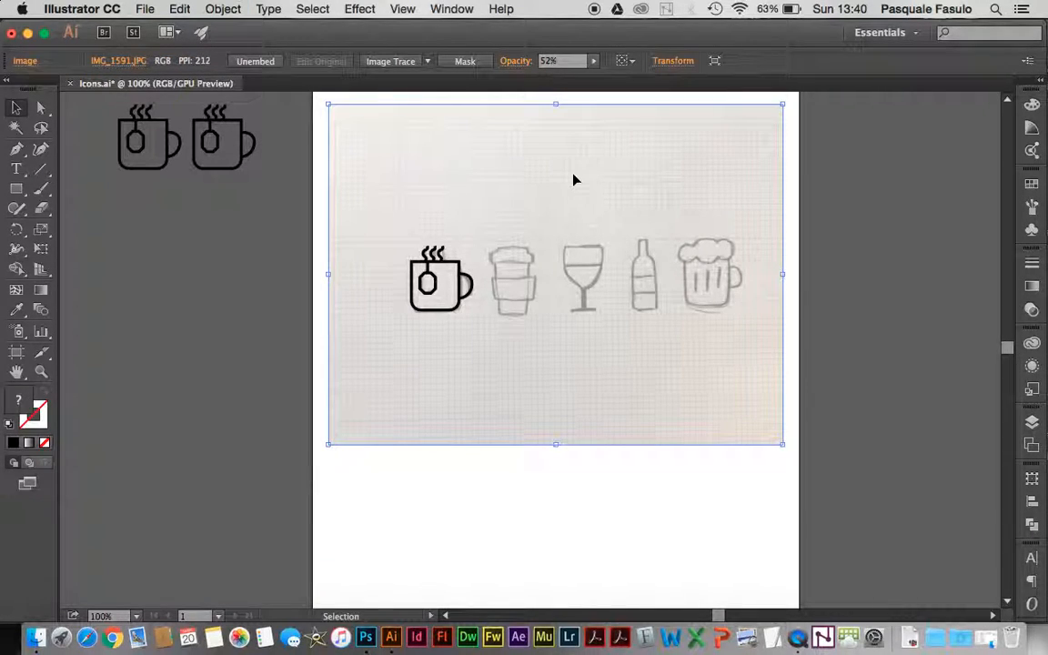
{"action": "key", "text": "Delete"}
{"action": "left_click_drag", "start_coordinate": [496, 334], "coordinate": [521, 344]}
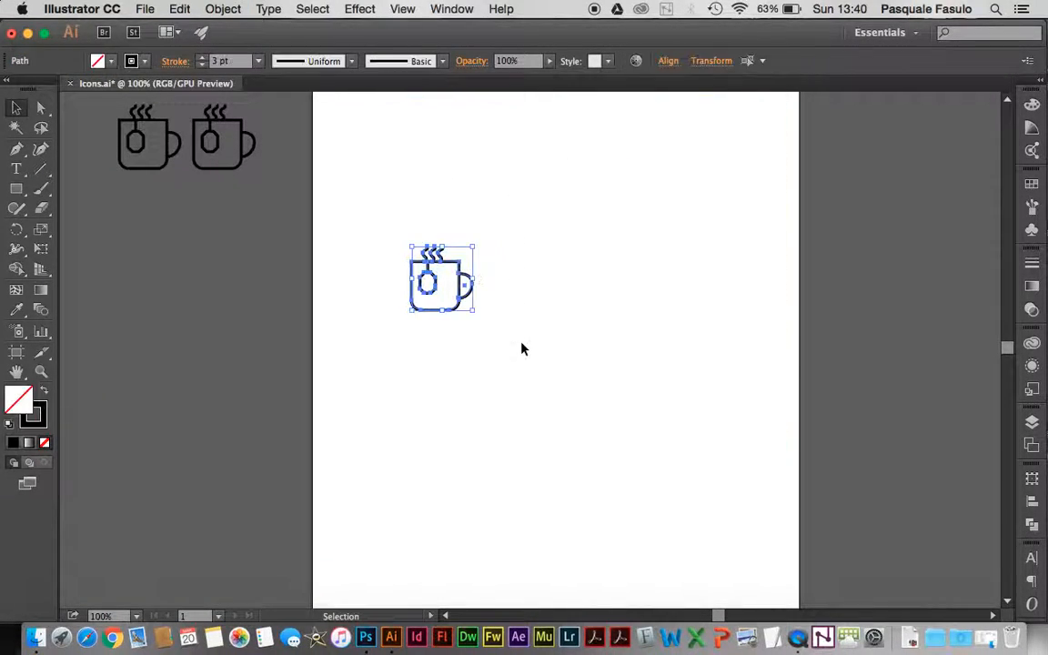
Step: Try twice to enlarge the mug icon proportionally, undoing each attempt
{"action": "left_click_drag", "start_coordinate": [473, 310], "coordinate": [767, 536]}
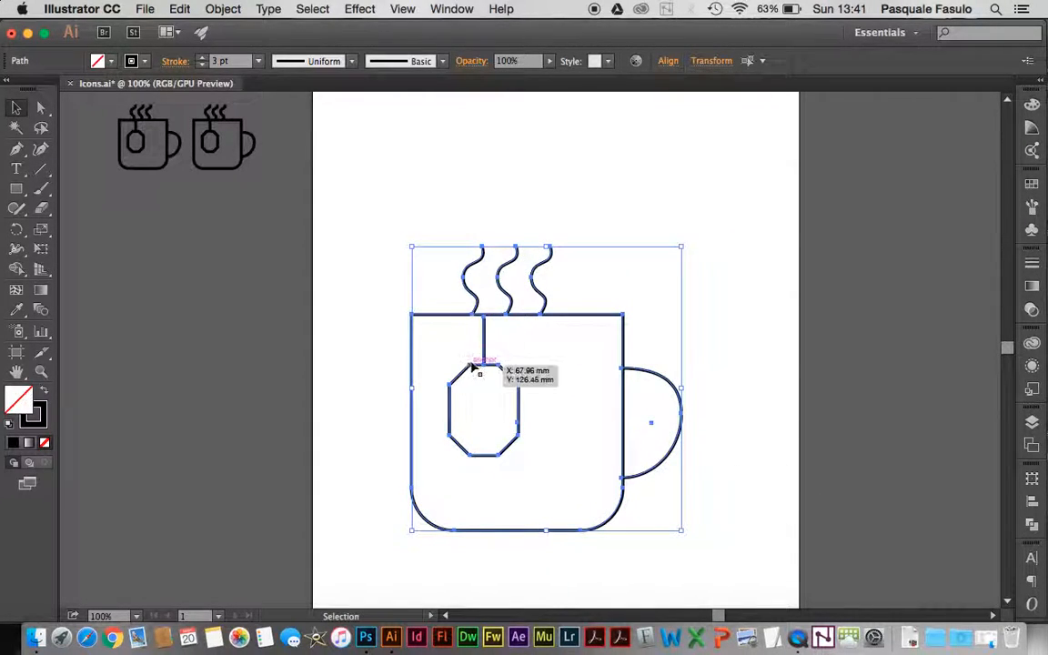
{"action": "key", "text": "super+z"}
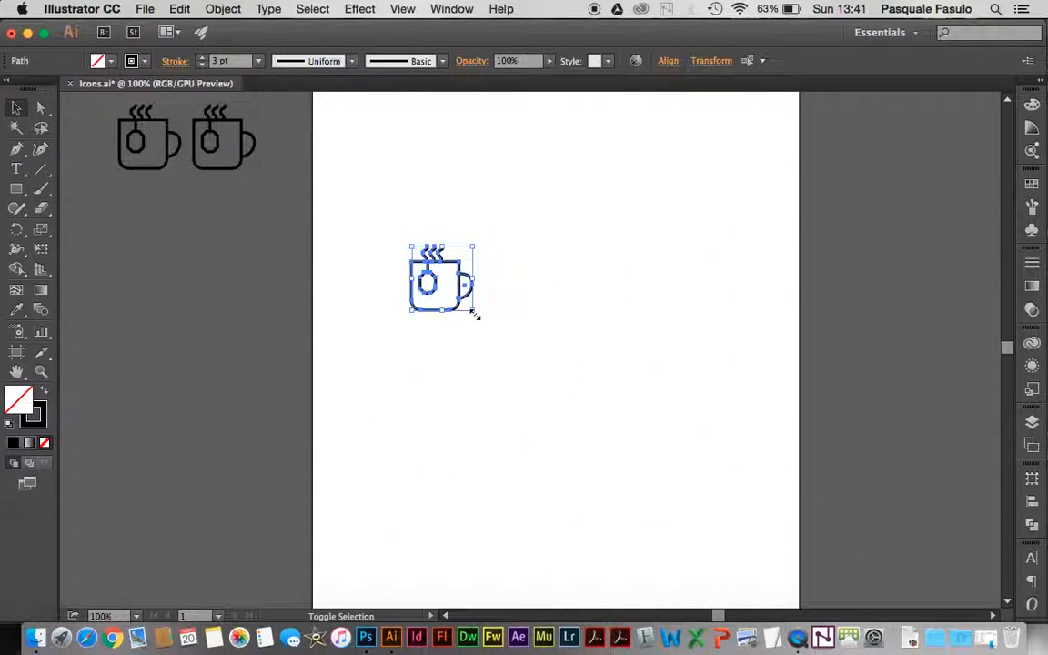
{"action": "left_click_drag", "start_coordinate": [475, 313], "coordinate": [762, 524]}
{"action": "key", "text": "super+z"}
{"action": "key", "text": "v"}
Step: Enable Scale Strokes & Effects in the general preferences
{"action": "left_click", "coordinate": [82, 9]}
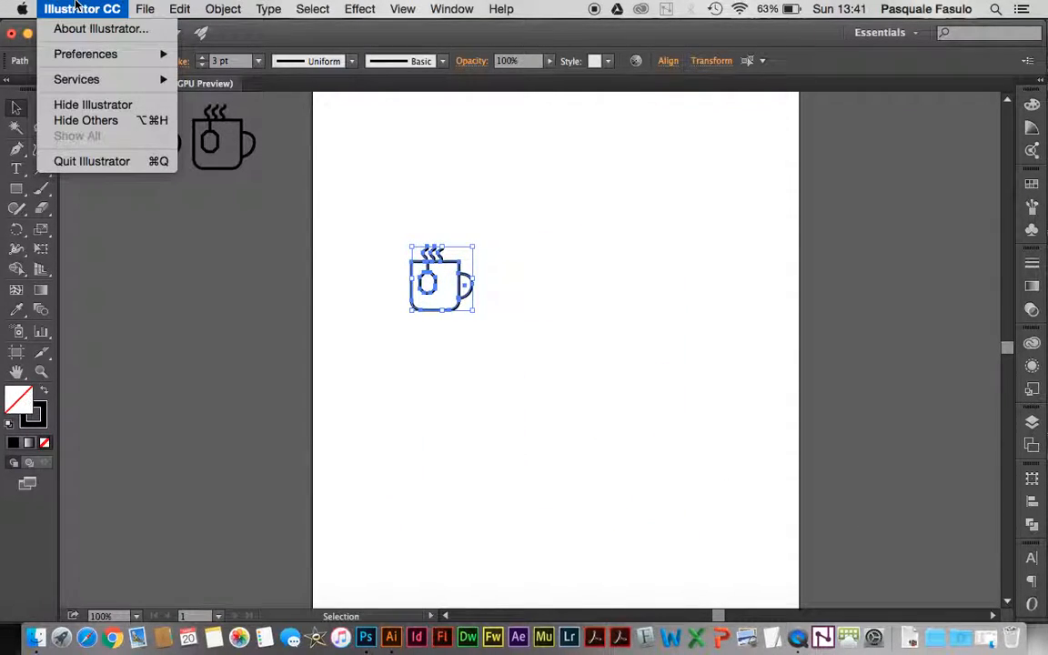
{"action": "mouse_move", "coordinate": [88, 57]}
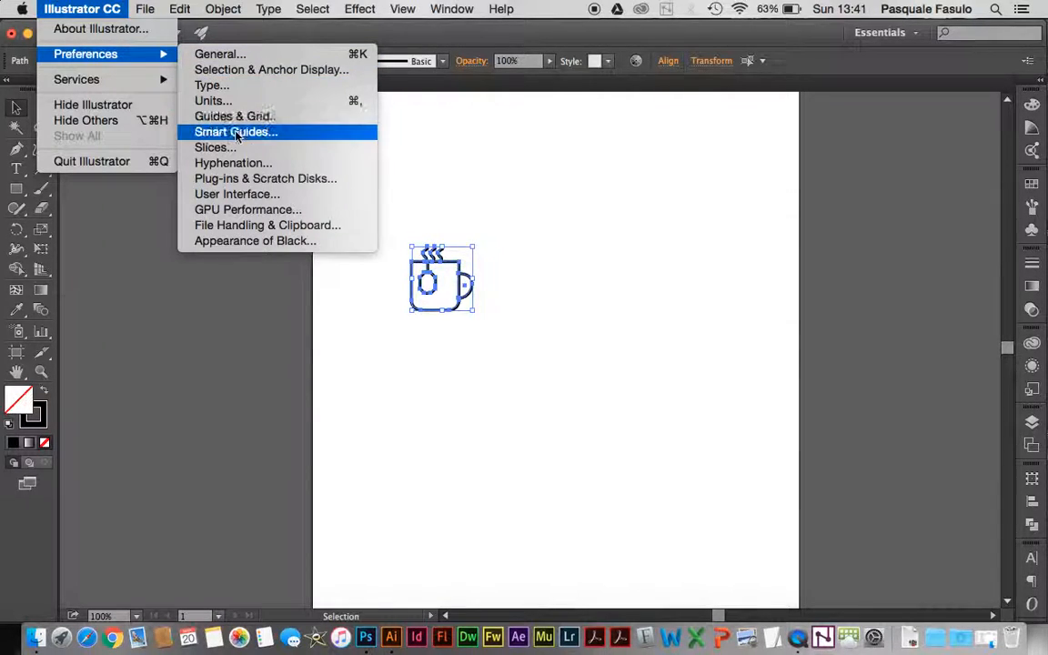
{"action": "left_click", "coordinate": [218, 54]}
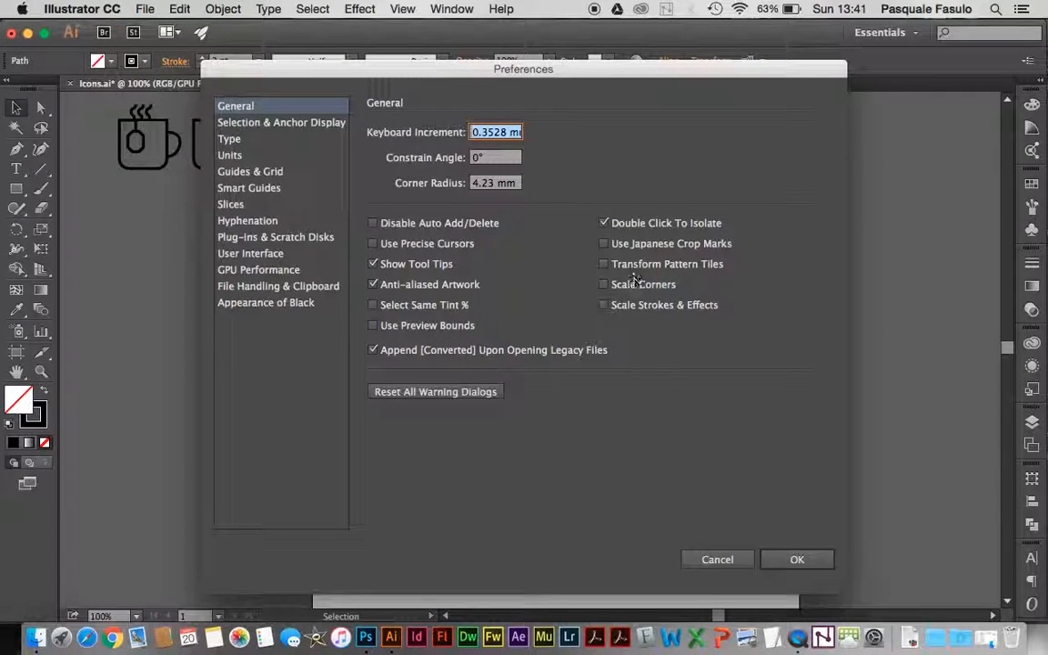
{"action": "left_click", "coordinate": [641, 309]}
{"action": "left_click", "coordinate": [791, 562]}
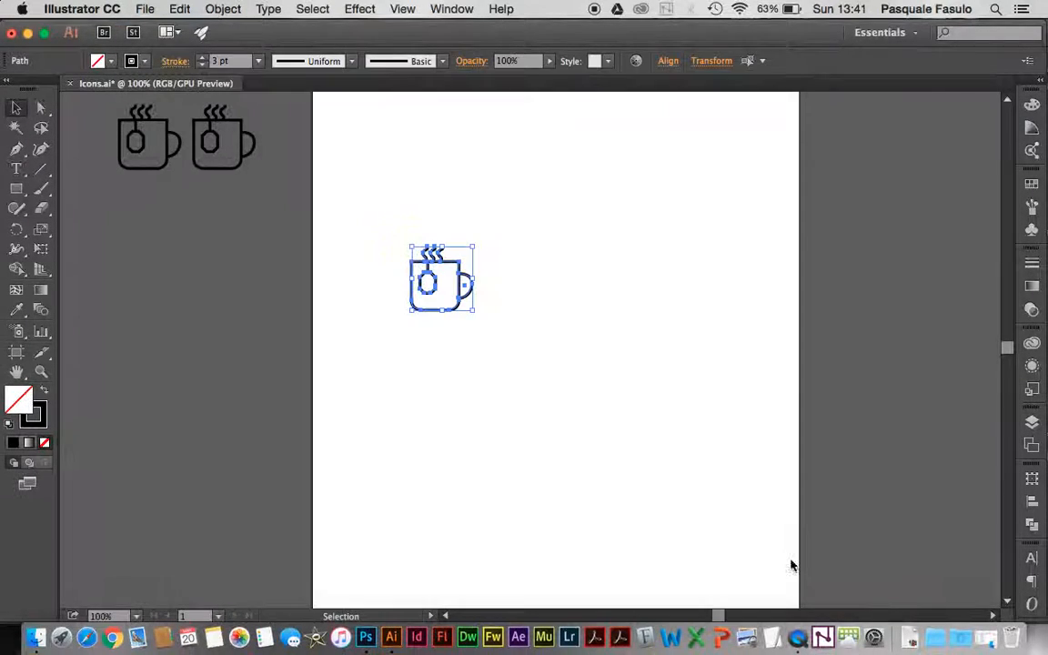
Step: Enlarge the mug icon proportionally to about four times its size and position it in the artboard
{"action": "mouse_move", "coordinate": [472, 311]}
{"action": "left_mouse_down"}
{"action": "mouse_move", "coordinate": [715, 450]}
{"action": "mouse_move", "coordinate": [805, 518]}
{"action": "left_mouse_up"}
{"action": "left_click_drag", "start_coordinate": [611, 428], "coordinate": [651, 346]}
{"action": "left_click", "coordinate": [575, 492]}
{"action": "key", "text": "super+equal"}
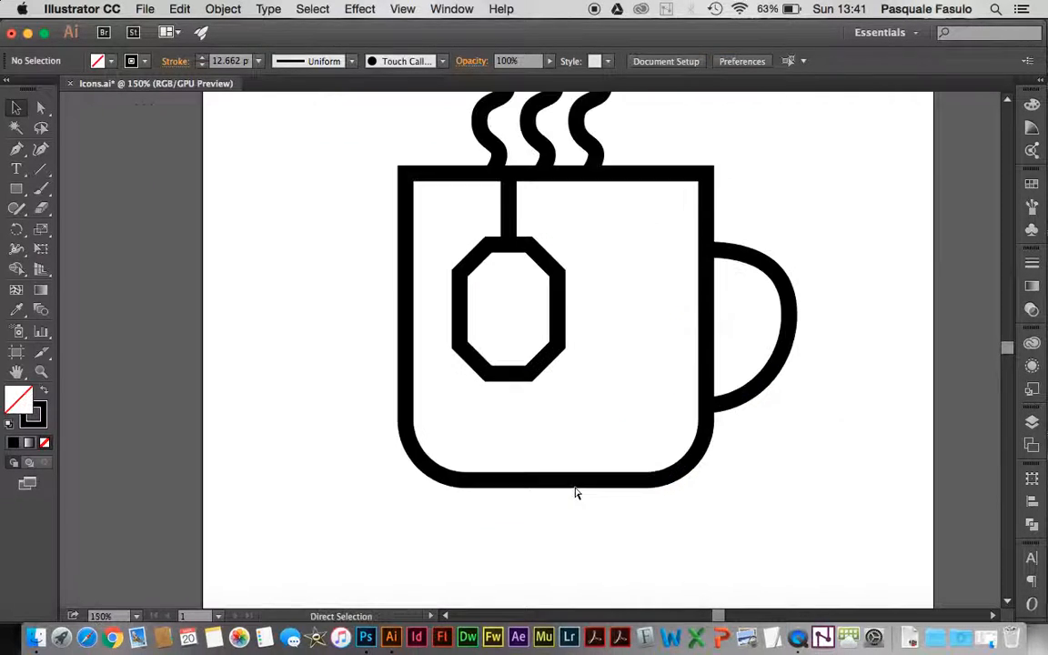
{"action": "key", "text": "super+minus"}
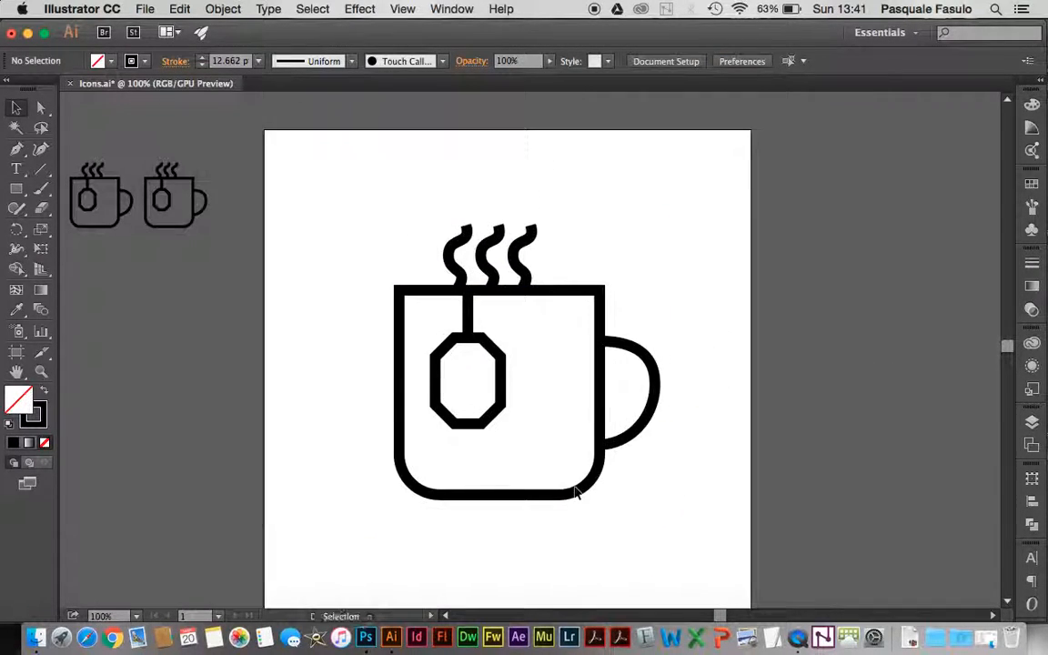
Step: Select all parts of the enlarged mug, move them slightly downward on the artboard and deselect them
{"action": "left_click_drag", "start_coordinate": [344, 152], "coordinate": [680, 500]}
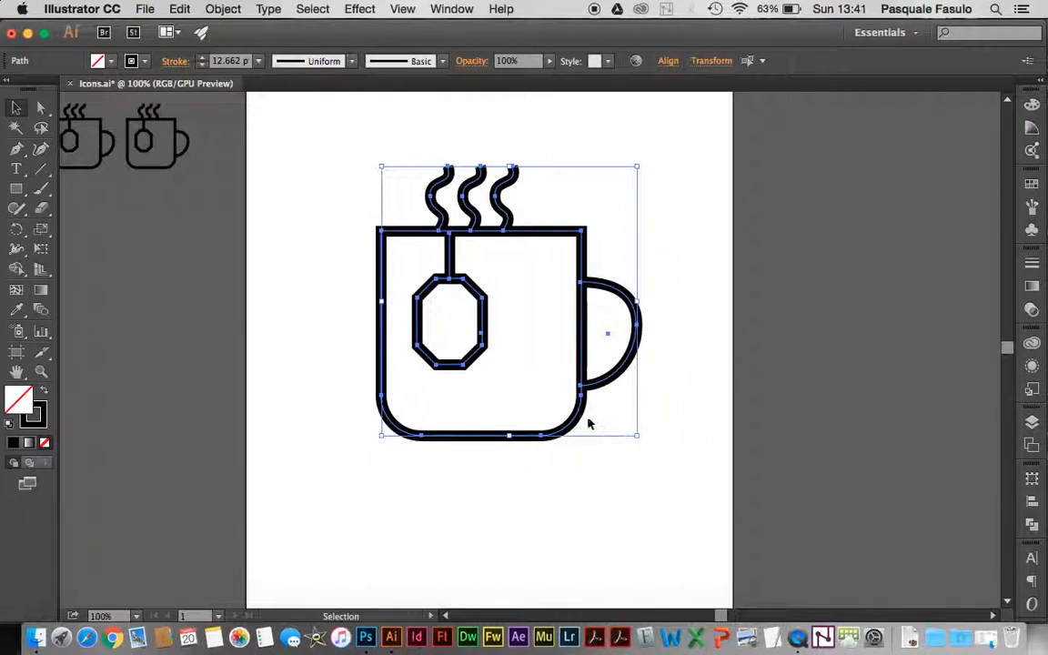
{"action": "left_click_drag", "start_coordinate": [580, 423], "coordinate": [586, 447]}
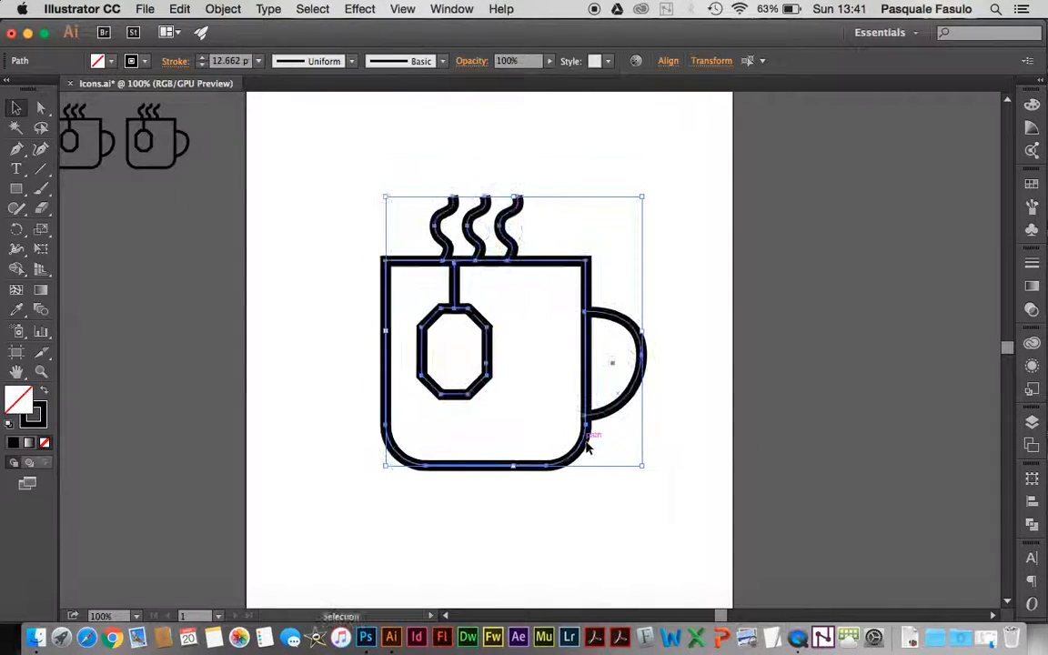
{"action": "left_click", "coordinate": [584, 490]}
{"action": "scroll", "coordinate": [875, 387], "scroll_direction": "down", "scroll_amount": 3}
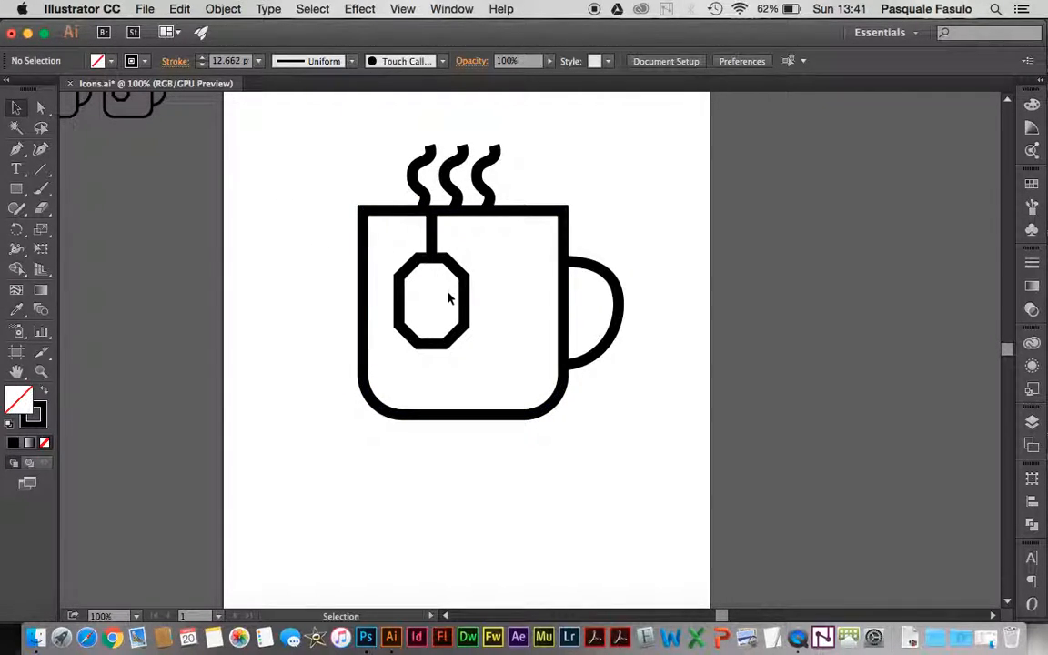
Step: Open the Print default swatch library, place it beside the artboard and fill the mug body with white
{"action": "left_click", "coordinate": [561, 237]}
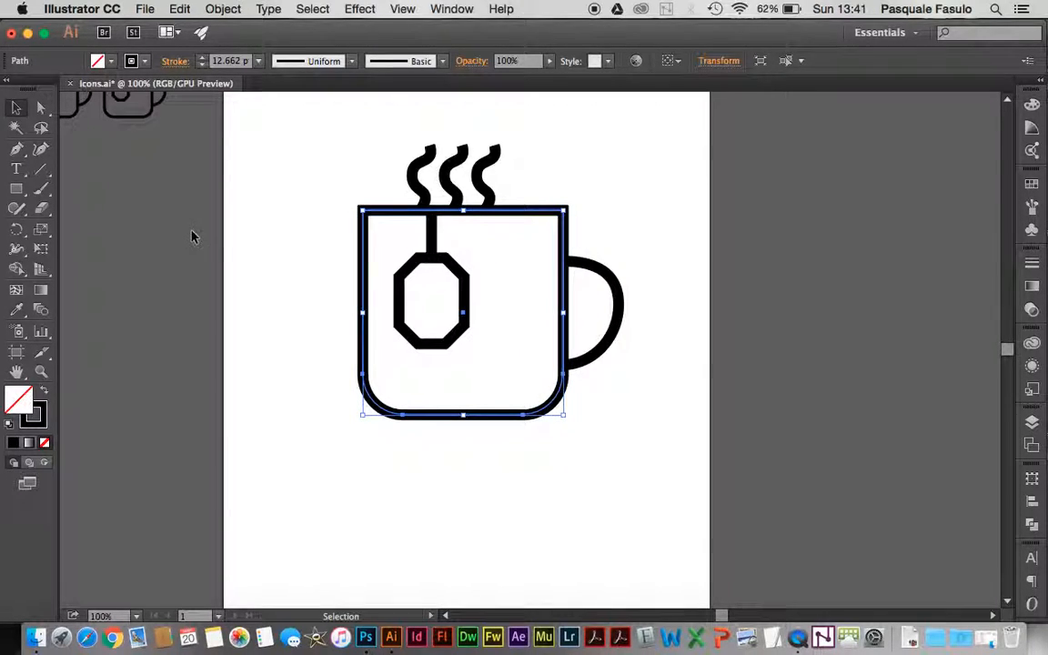
{"action": "left_click", "coordinate": [1041, 184]}
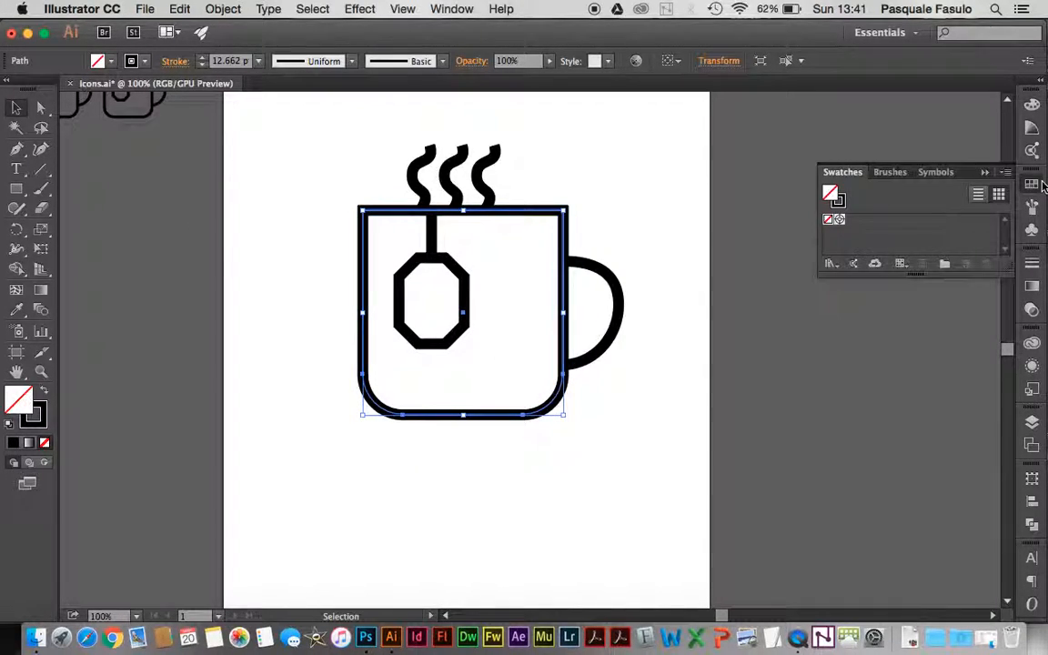
{"action": "left_click", "coordinate": [1006, 175]}
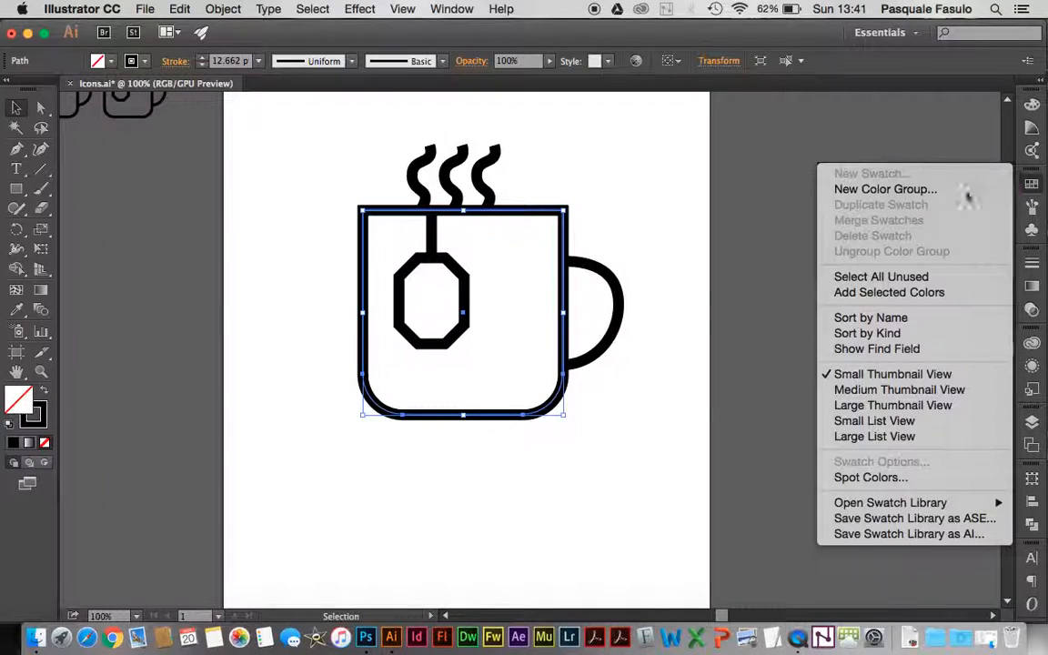
{"action": "mouse_move", "coordinate": [901, 502]}
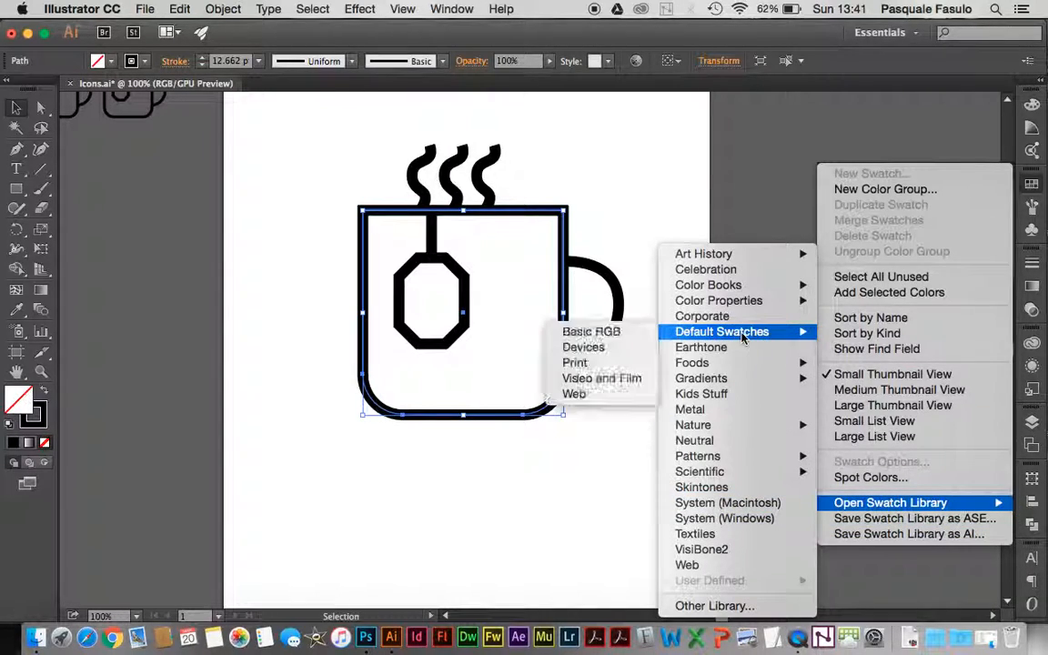
{"action": "mouse_move", "coordinate": [727, 331]}
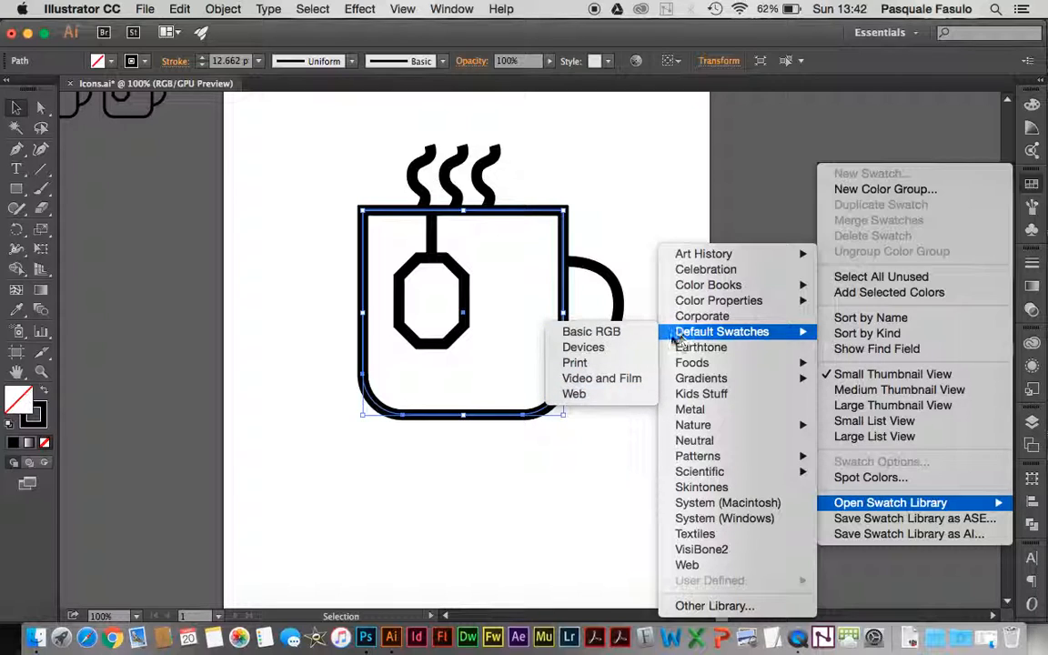
{"action": "left_click", "coordinate": [609, 363]}
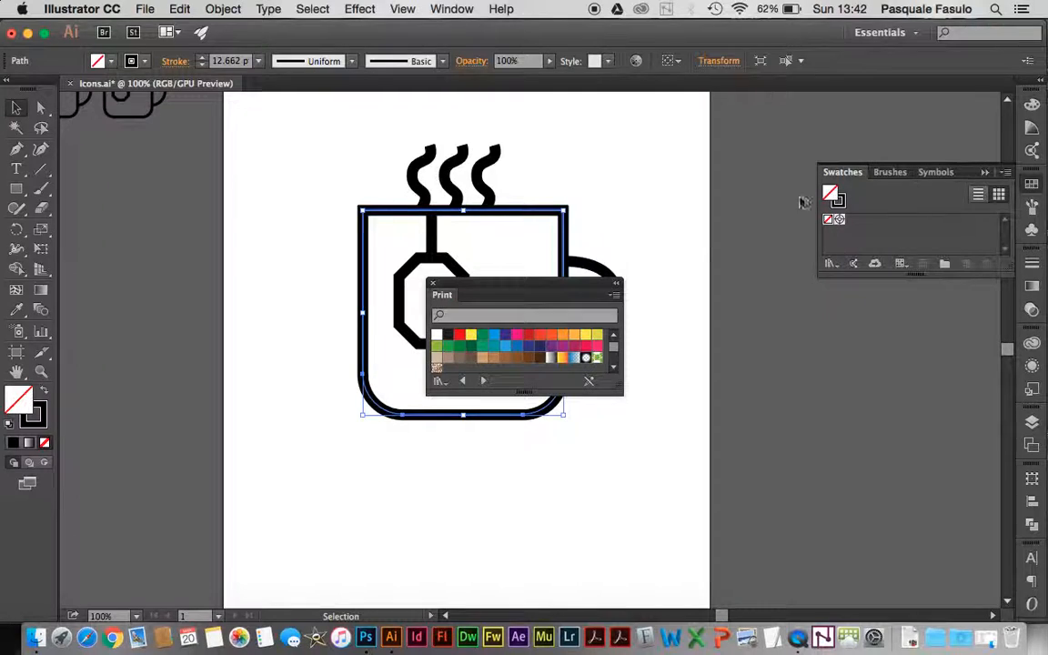
{"action": "left_click_drag", "start_coordinate": [536, 289], "coordinate": [912, 302]}
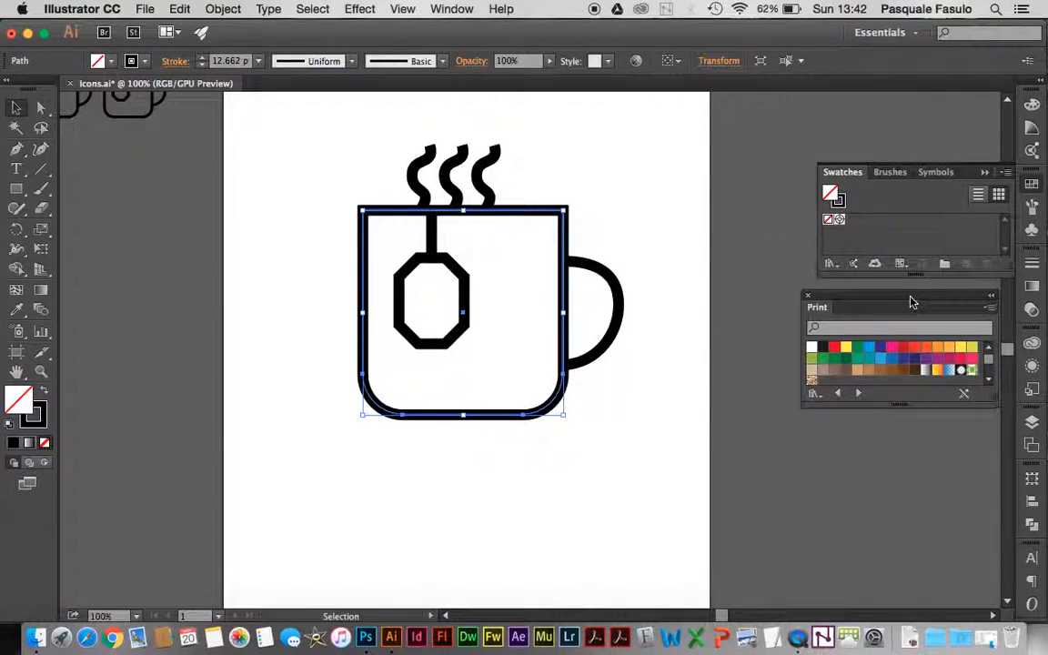
{"action": "left_click", "coordinate": [812, 348]}
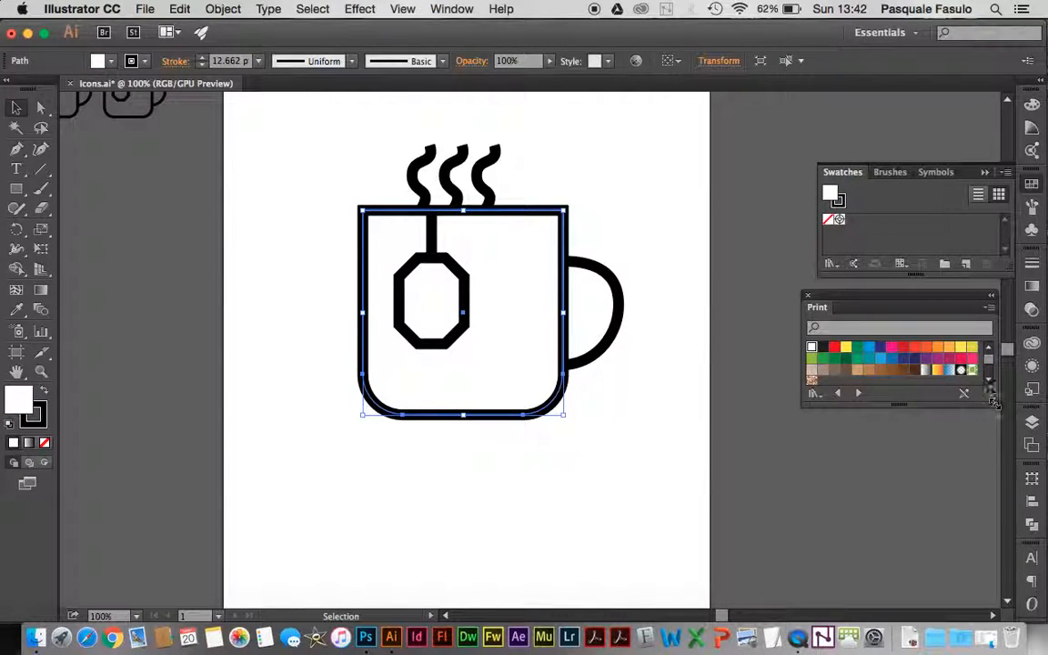
Step: Add all the Print library's colours and colour groups to the document swatches, close the library and enlarge the swatch list
{"action": "scroll", "coordinate": [991, 385], "scroll_direction": "down", "scroll_amount": 3}
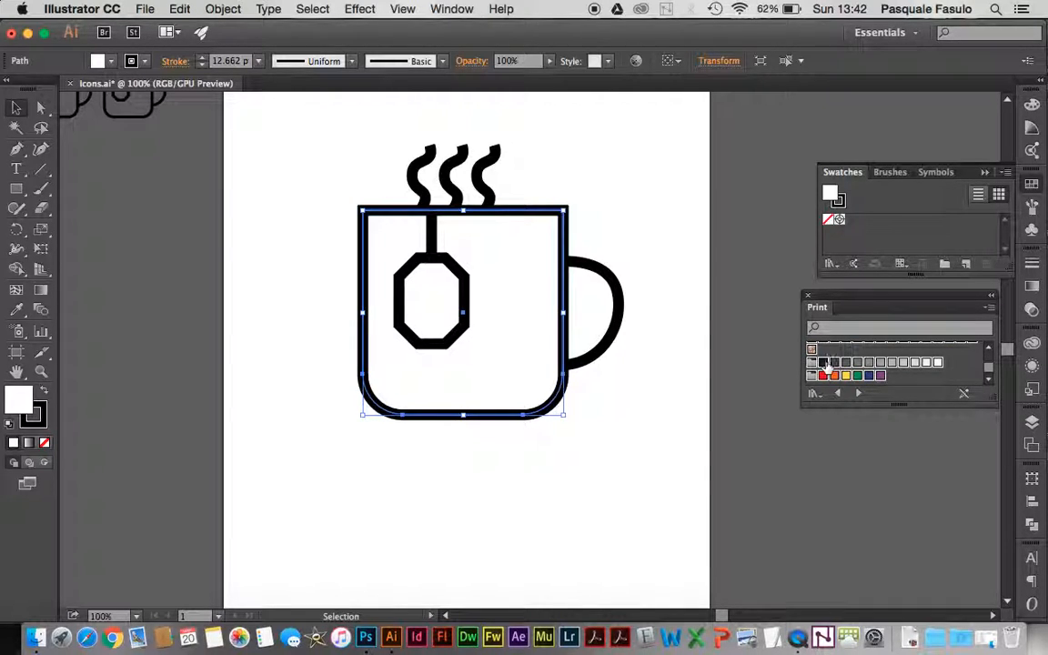
{"action": "left_click_drag", "start_coordinate": [828, 345], "coordinate": [865, 232]}
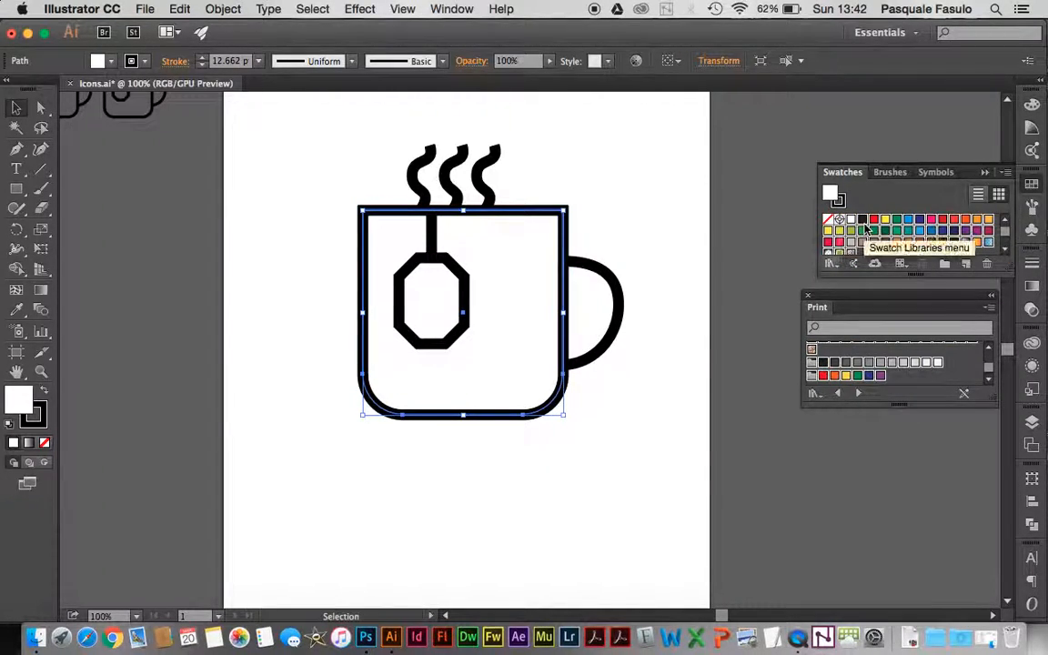
{"action": "left_click", "coordinate": [809, 298]}
{"action": "left_click", "coordinate": [921, 369]}
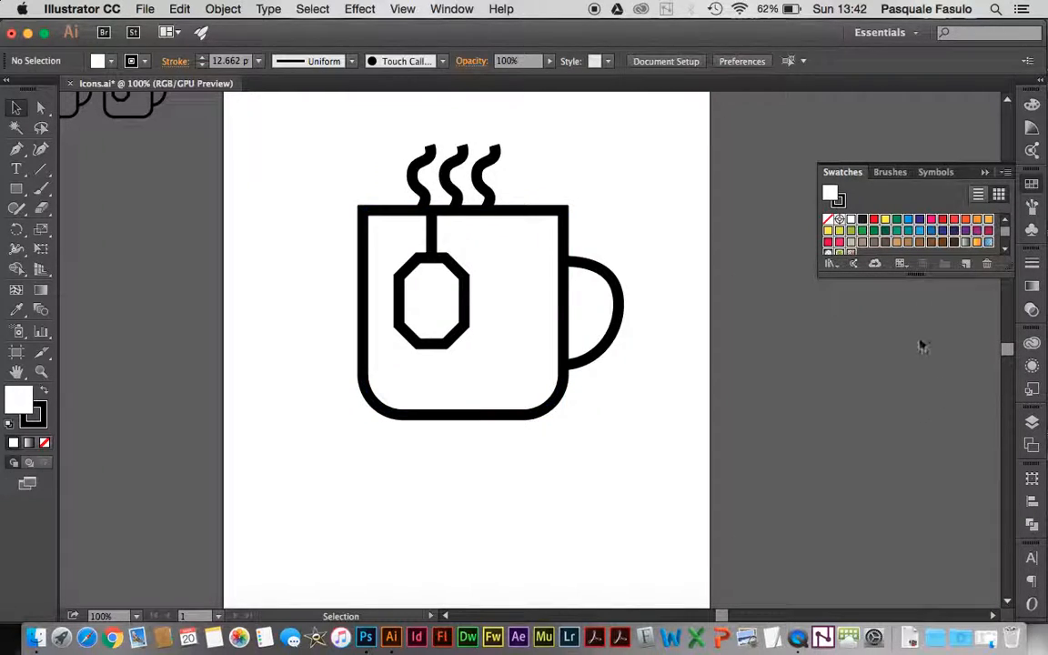
{"action": "left_click_drag", "start_coordinate": [1007, 265], "coordinate": [1008, 344]}
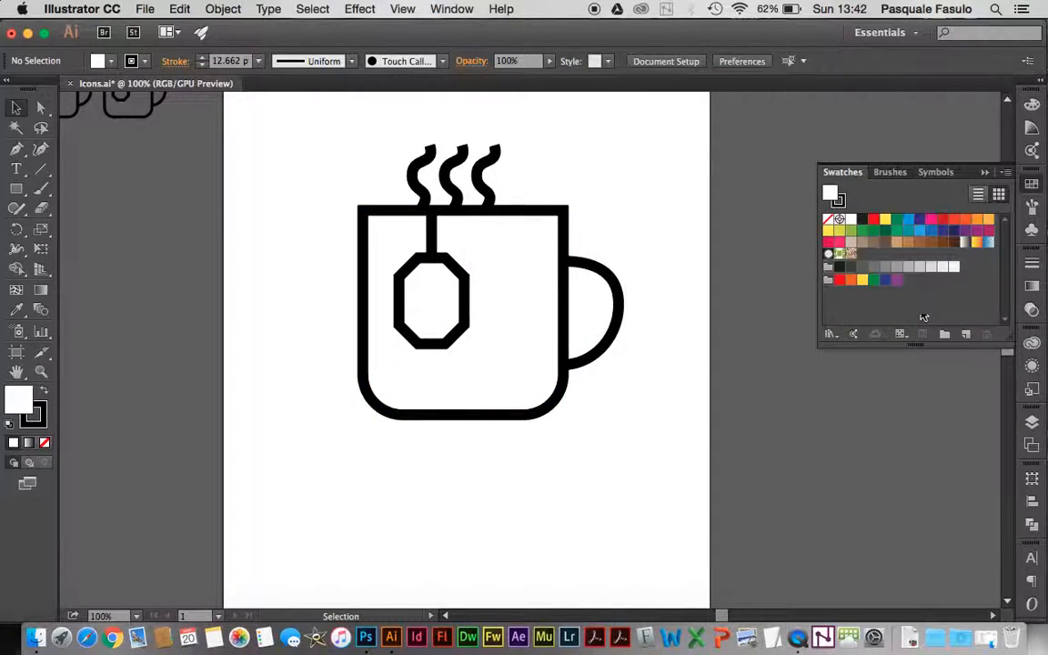
{"action": "left_click", "coordinate": [572, 260]}
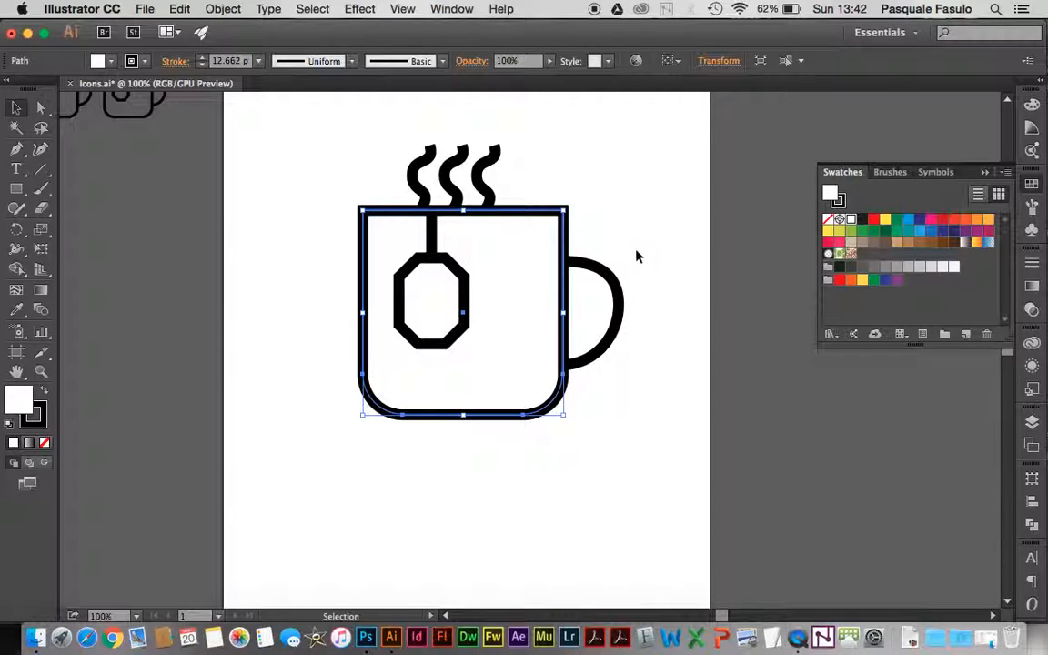
{"action": "left_click", "coordinate": [603, 222]}
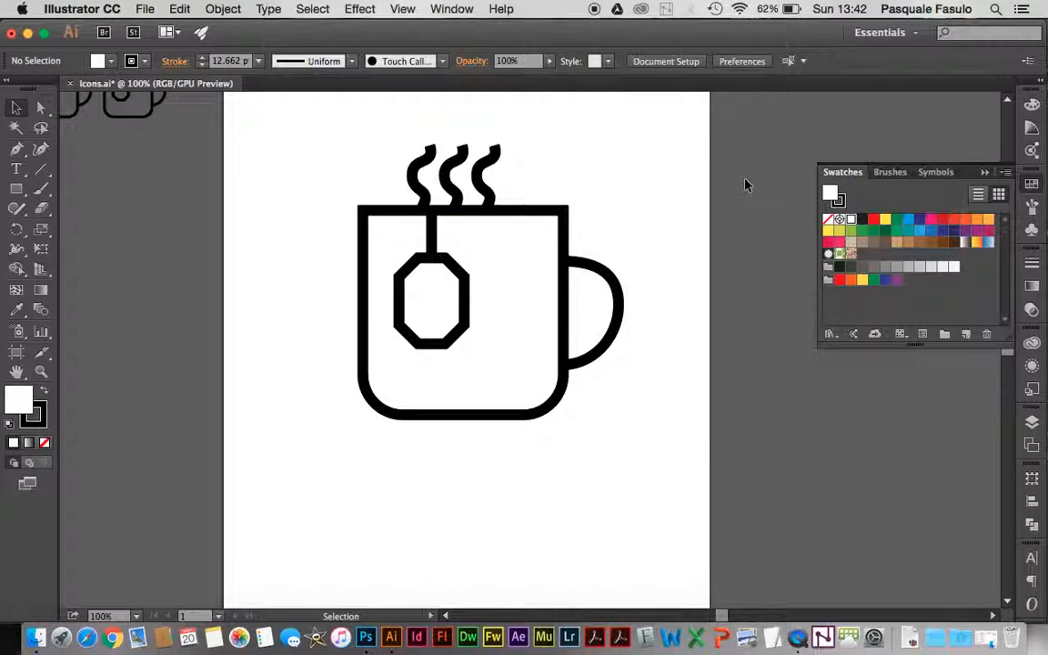
Step: Fill the mug body with a medium grey swatch and deselect it
{"action": "left_click", "coordinate": [565, 227]}
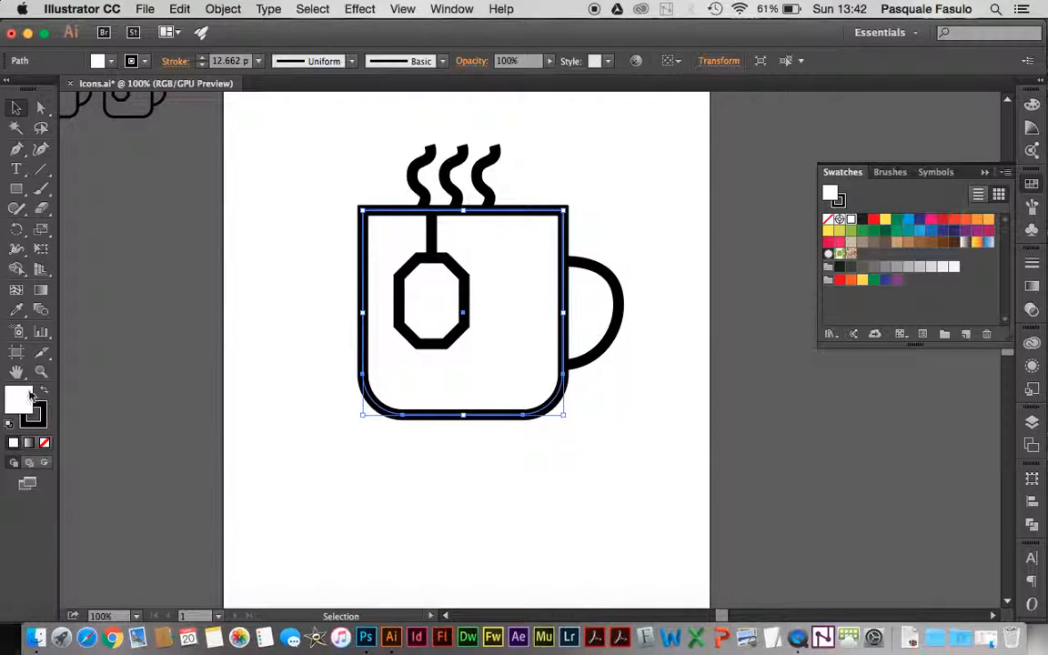
{"action": "left_click", "coordinate": [887, 269]}
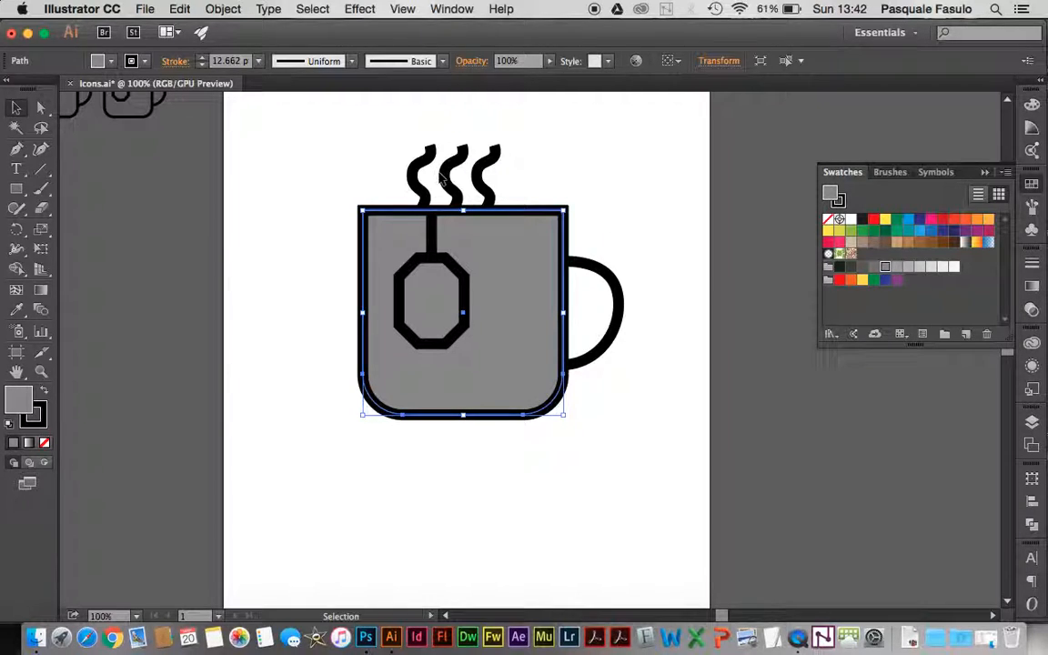
{"action": "left_click", "coordinate": [278, 179]}
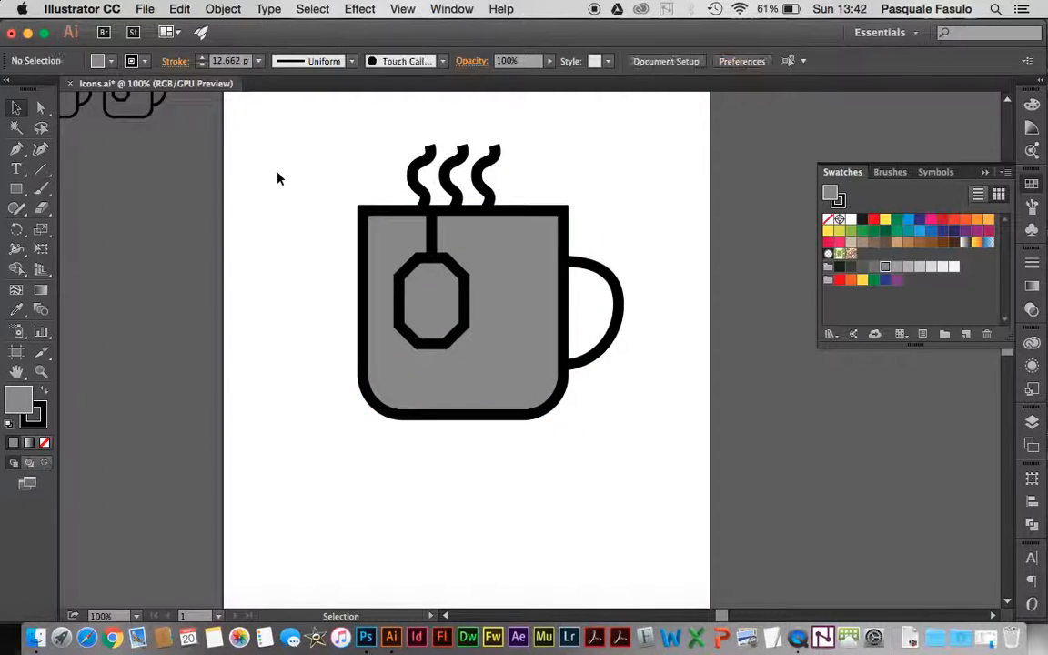
Step: Fill the octagonal tea bag label with an orange swatch and deselect it
{"action": "left_click", "coordinate": [464, 289]}
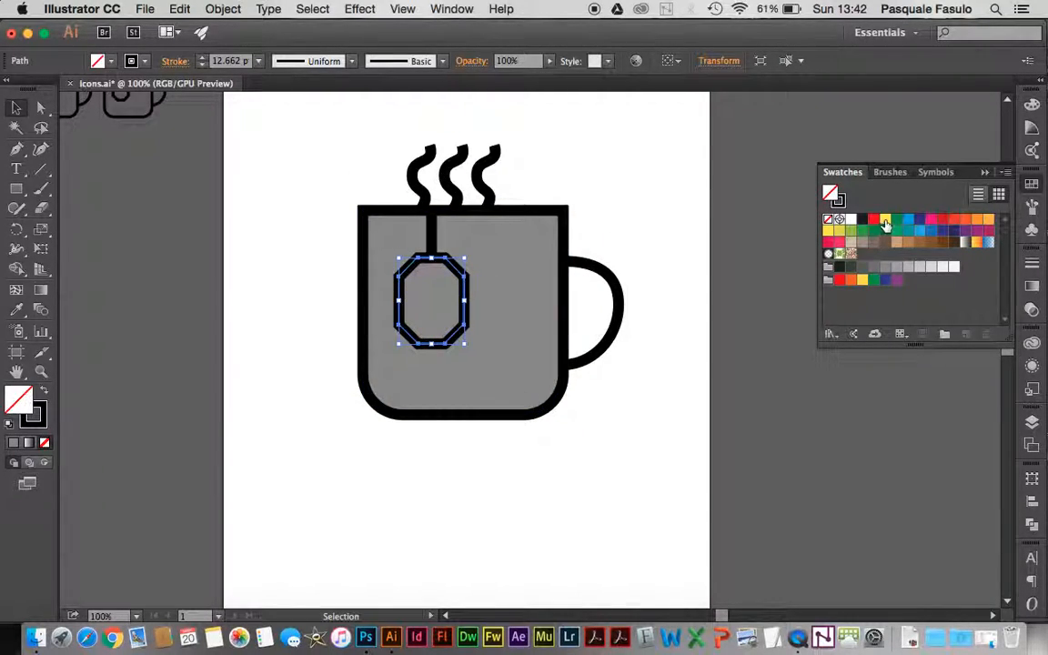
{"action": "left_click", "coordinate": [976, 220]}
{"action": "left_click", "coordinate": [372, 138]}
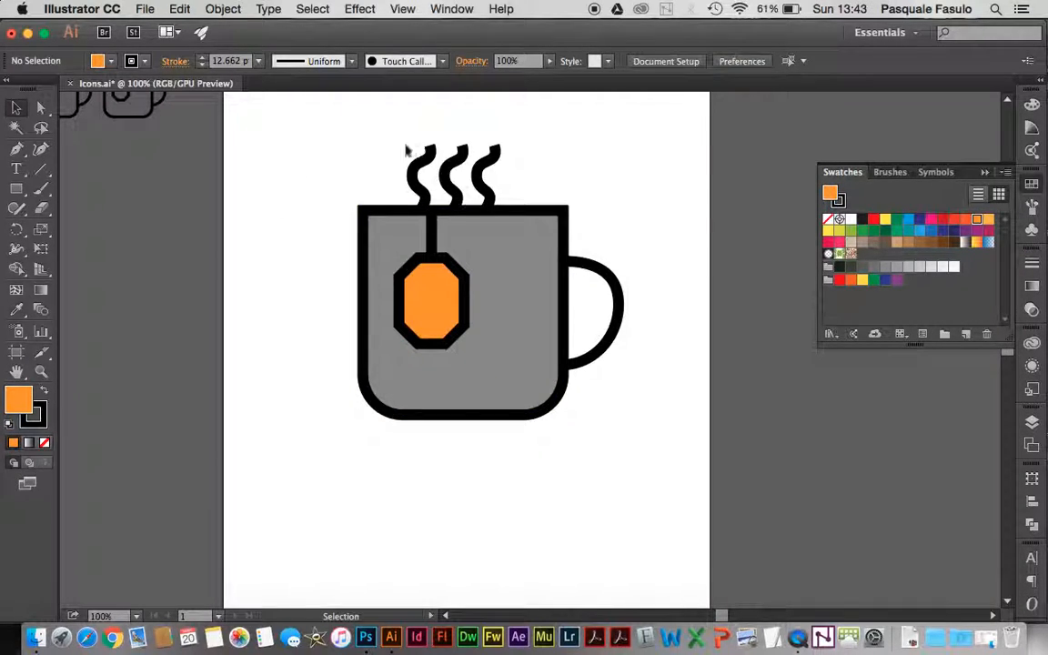
Step: Change the mug body's fill to a lighter grey from the grey colour group and deselect it
{"action": "left_click", "coordinate": [564, 311]}
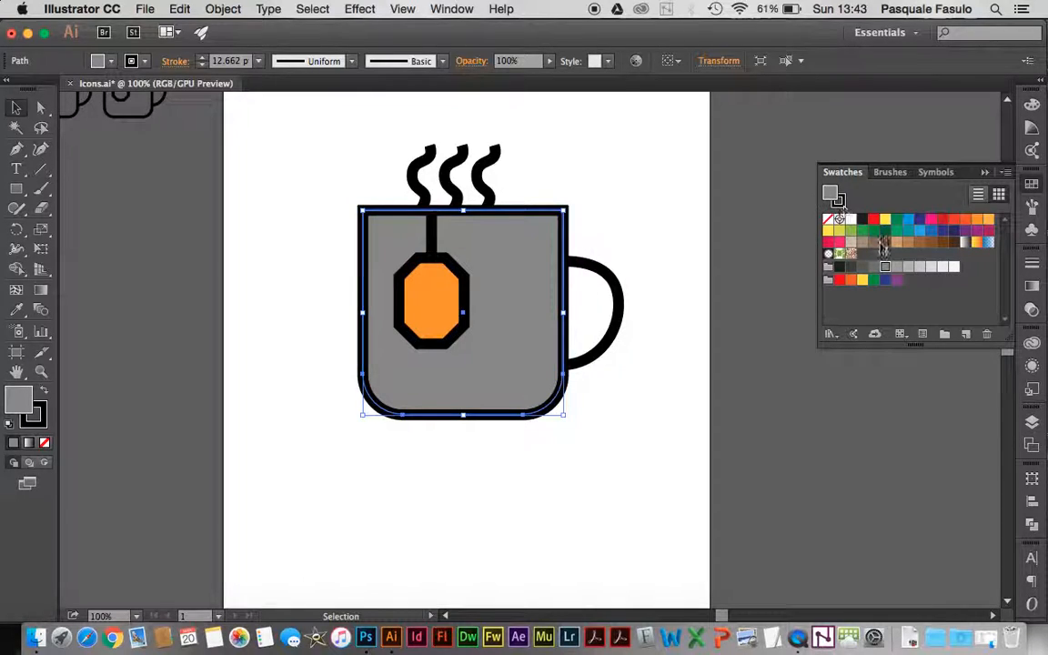
{"action": "left_click", "coordinate": [908, 266]}
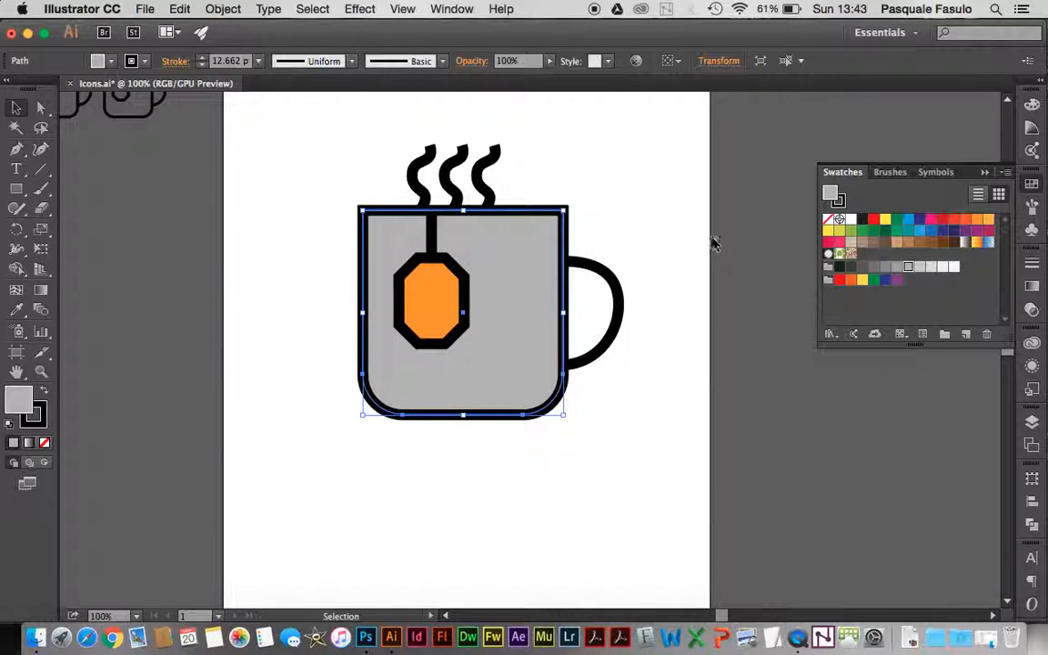
{"action": "left_click", "coordinate": [620, 210]}
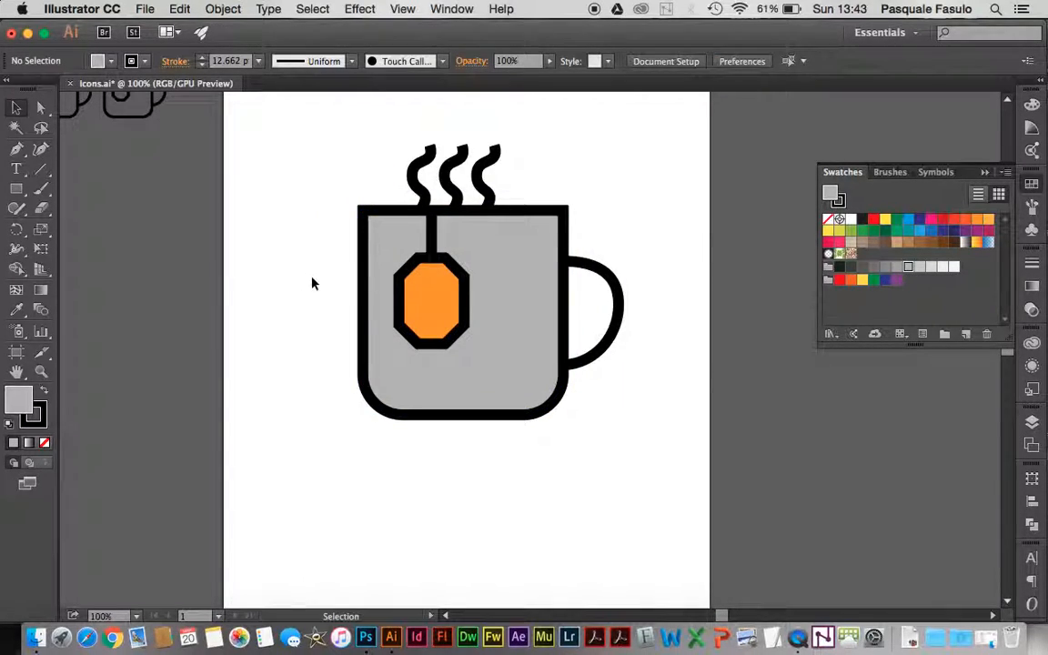
Step: Select the mug body, hide the perspective grid shown over the artboard and return to the Selection tool
{"action": "key", "text": "super+equal"}
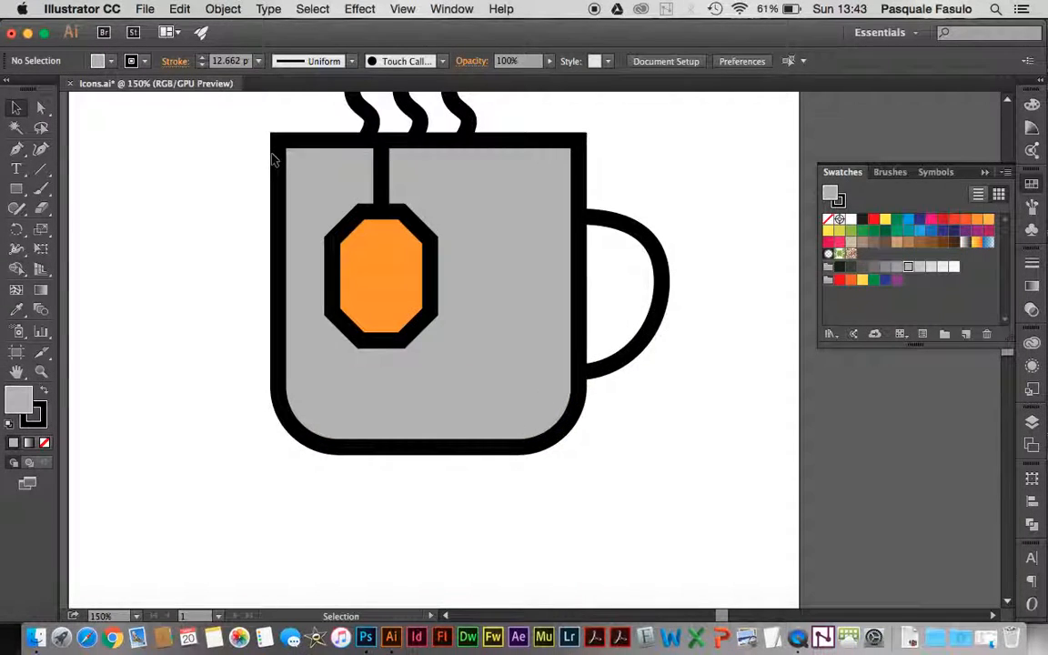
{"action": "scroll", "coordinate": [271, 160], "scroll_direction": "up", "scroll_amount": 3}
{"action": "scroll", "coordinate": [271, 159], "scroll_direction": "left", "scroll_amount": 2}
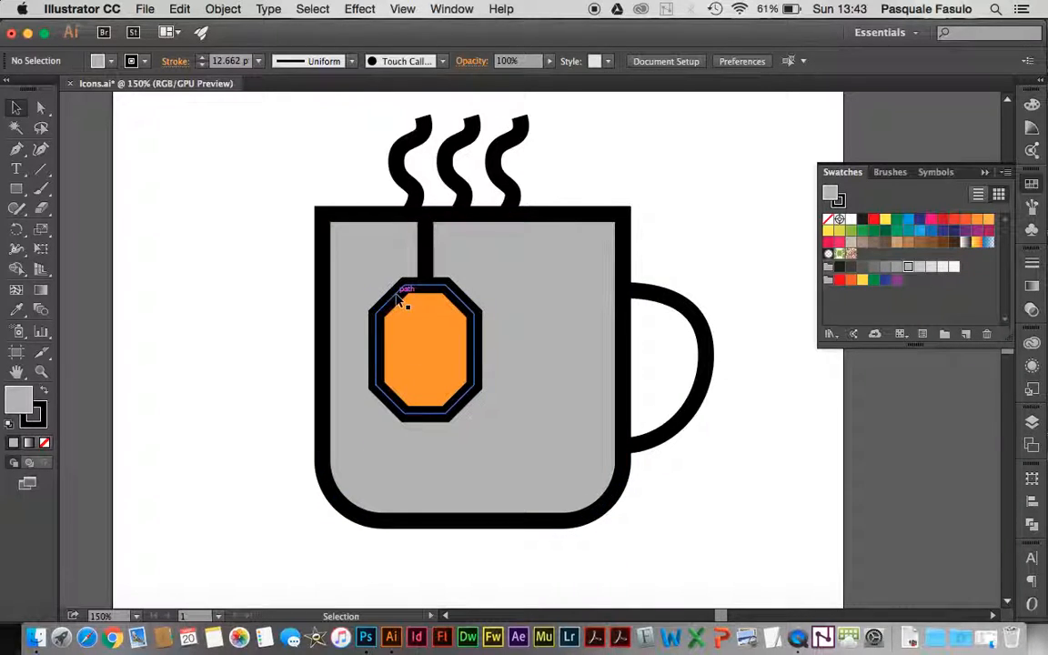
{"action": "left_click", "coordinate": [339, 252]}
{"action": "left_click", "coordinate": [40, 289]}
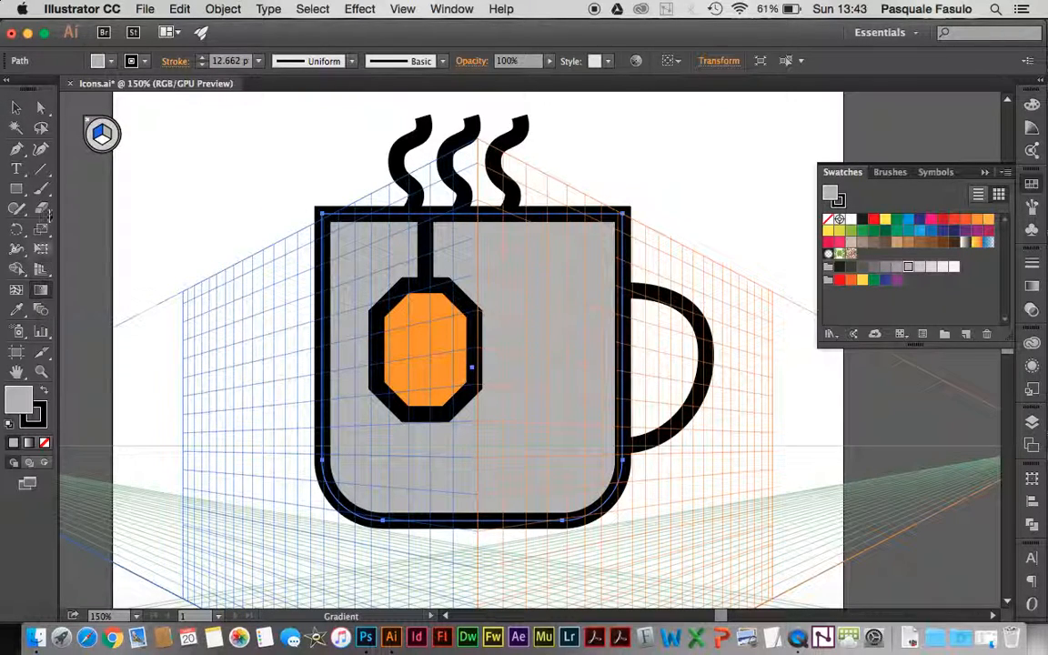
{"action": "left_click", "coordinate": [360, 9]}
{"action": "mouse_move", "coordinate": [414, 7]}
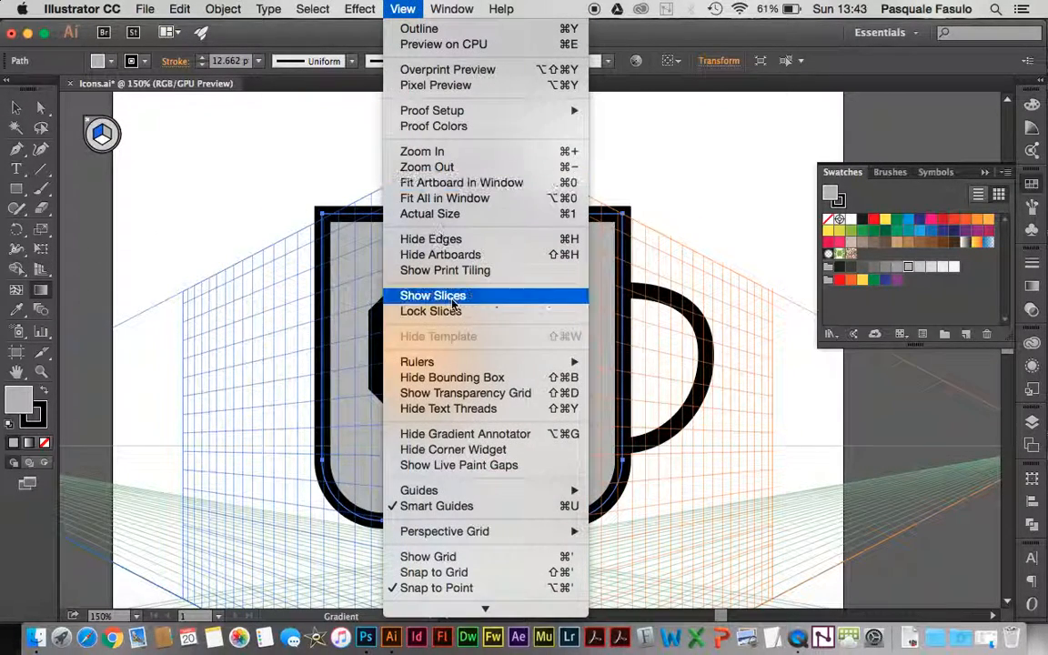
{"action": "mouse_move", "coordinate": [450, 531]}
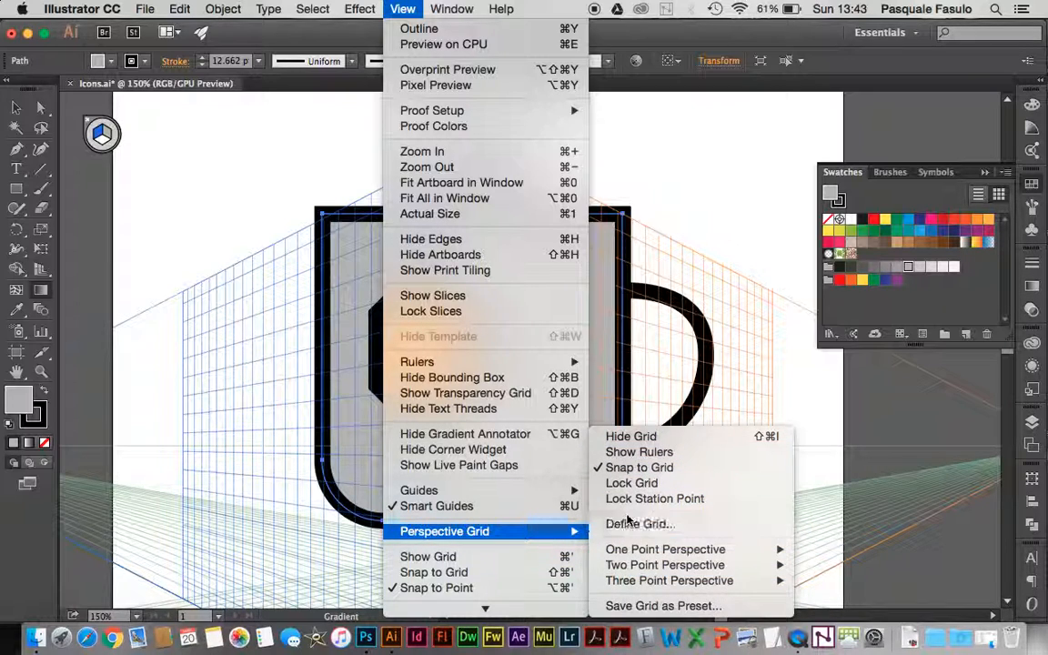
{"action": "left_click", "coordinate": [614, 437]}
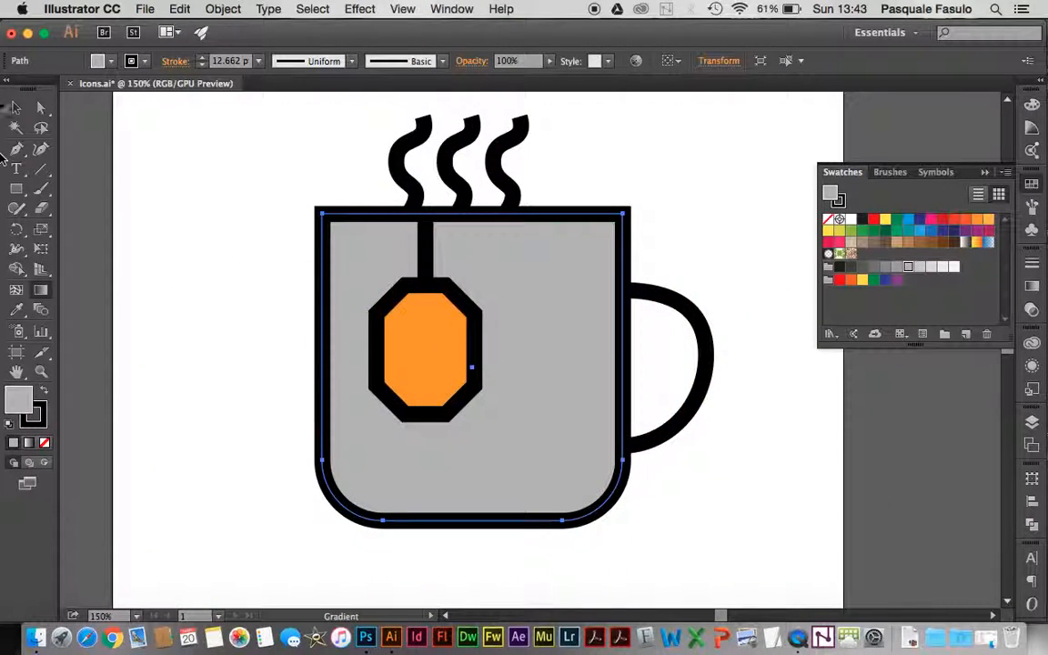
{"action": "left_click", "coordinate": [16, 108]}
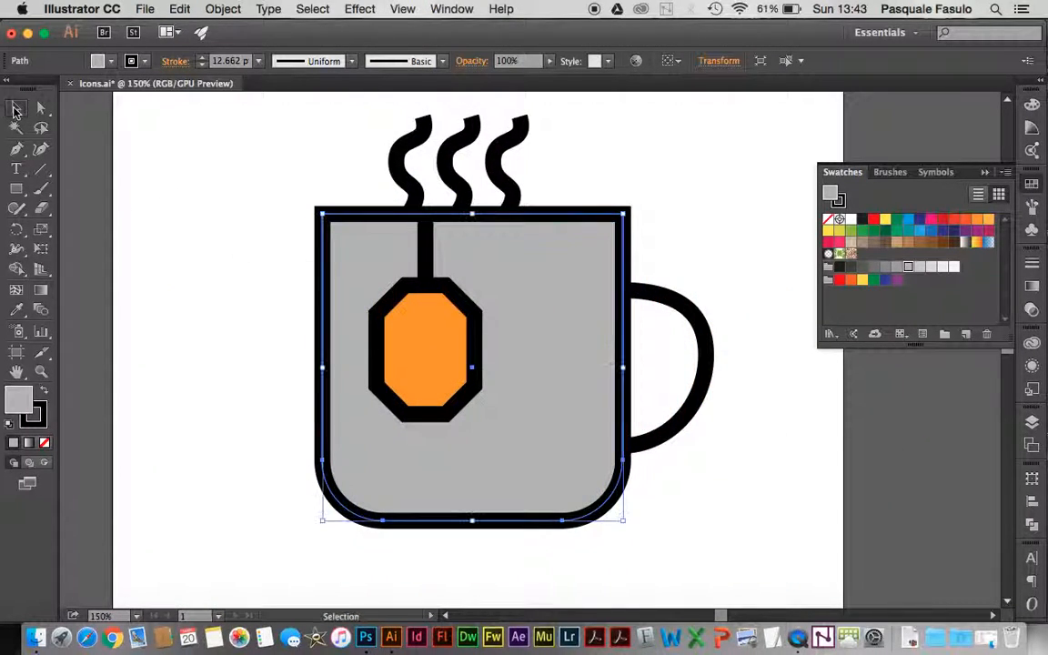
Step: Try a white-to-black linear gradient at -5° on the mug body, undo it and deselect the body
{"action": "left_click", "coordinate": [41, 290]}
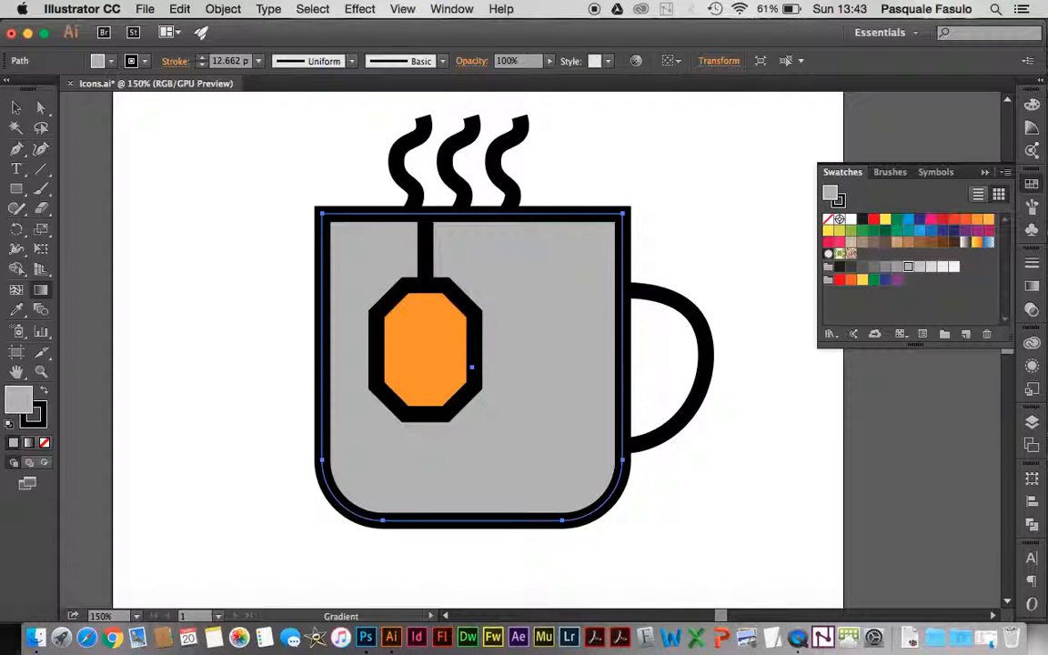
{"action": "left_click", "coordinate": [1031, 270]}
{"action": "left_click", "coordinate": [828, 275]}
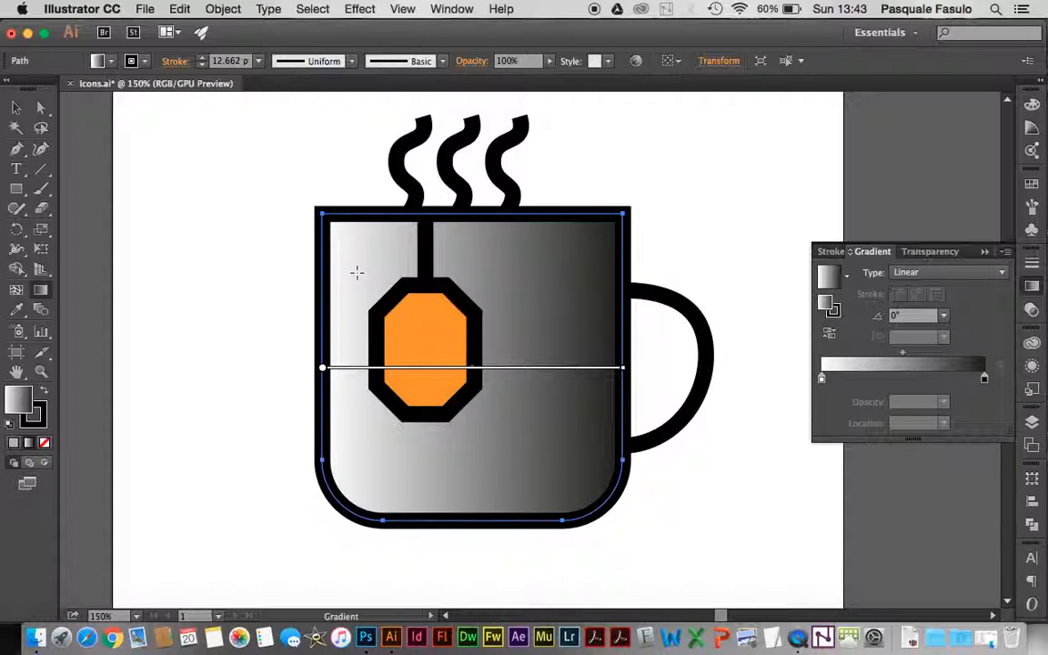
{"action": "mouse_move", "coordinate": [617, 336]}
{"action": "left_mouse_down"}
{"action": "mouse_move", "coordinate": [644, 346]}
{"action": "mouse_move", "coordinate": [623, 339]}
{"action": "left_mouse_up"}
{"action": "key", "text": "super+z"}
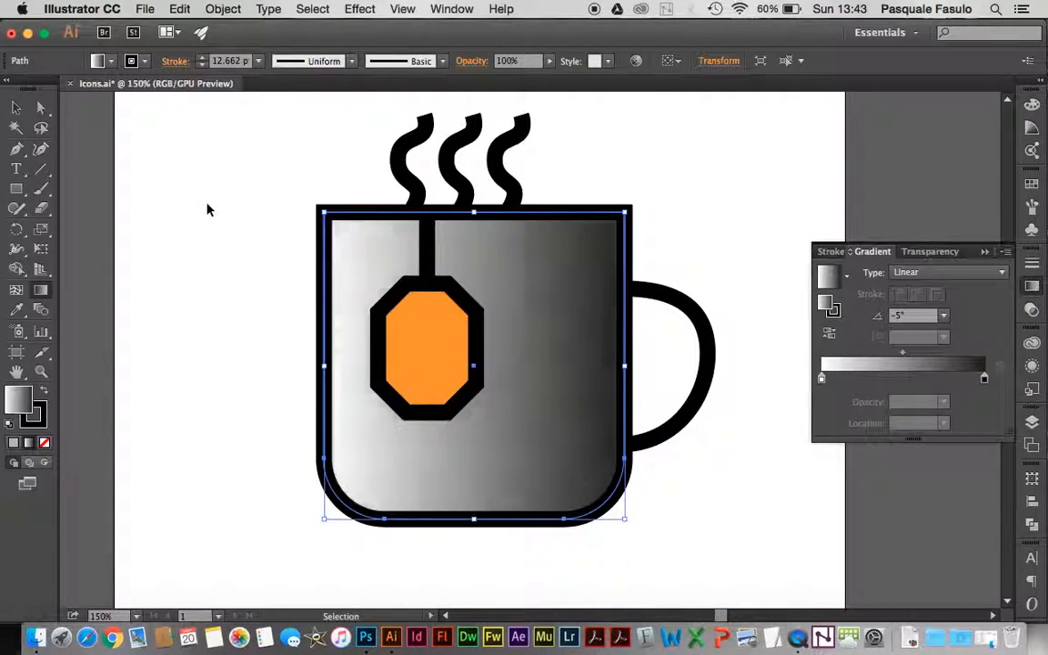
{"action": "key", "text": "super+z"}
{"action": "left_click", "coordinate": [15, 107]}
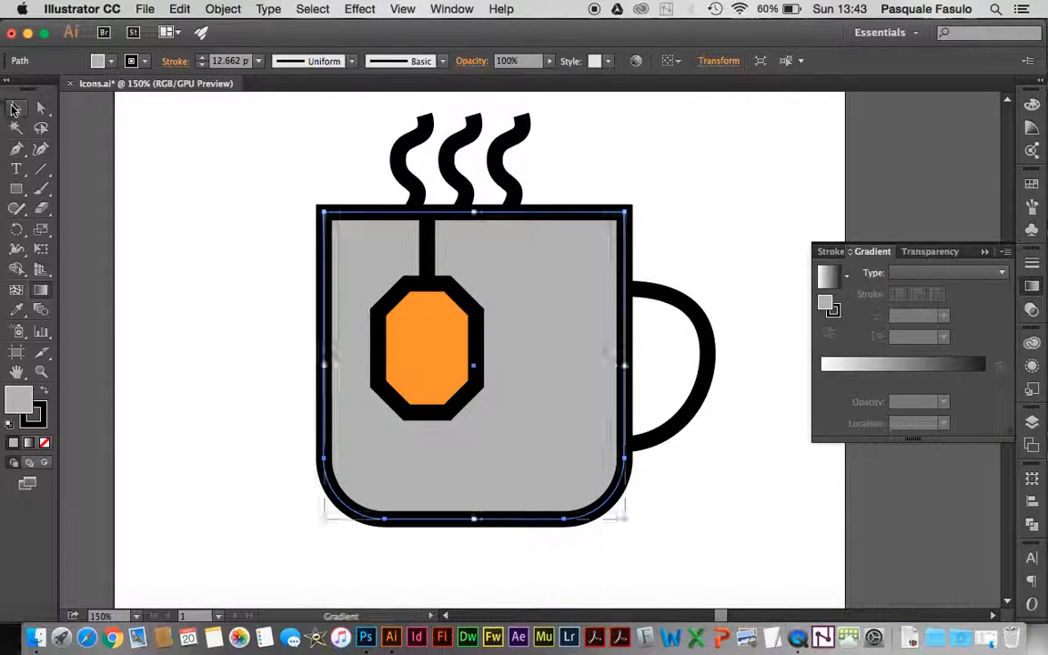
{"action": "left_click", "coordinate": [226, 308]}
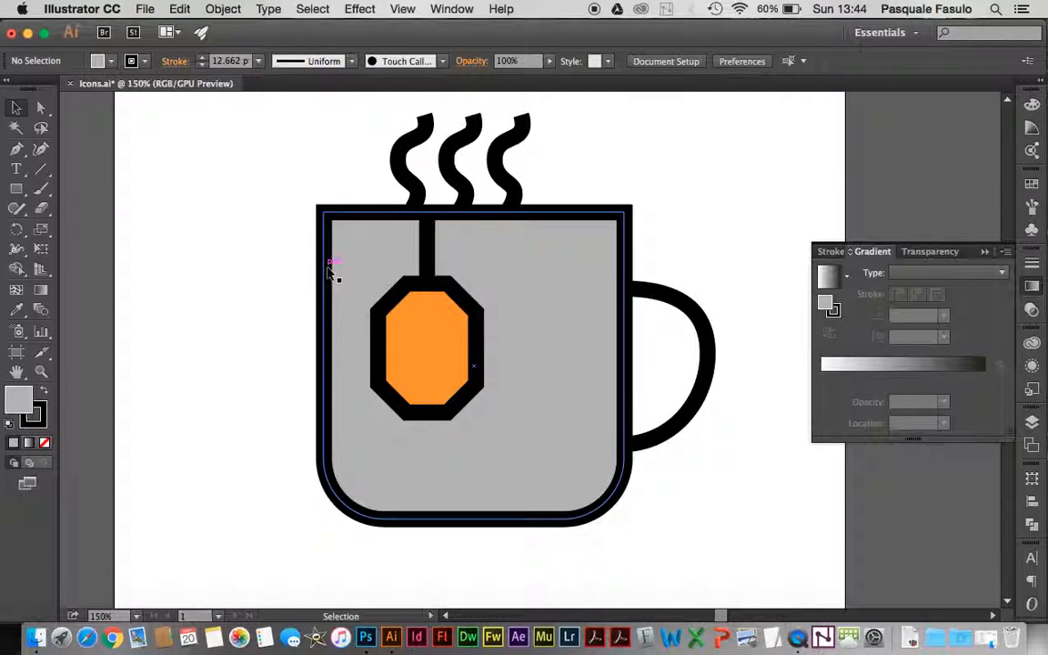
Step: Sample the mug body's grey for the handle, apply it to the handle's stroke and leave the handle without a fill
{"action": "left_click", "coordinate": [691, 312]}
{"action": "key", "text": "i"}
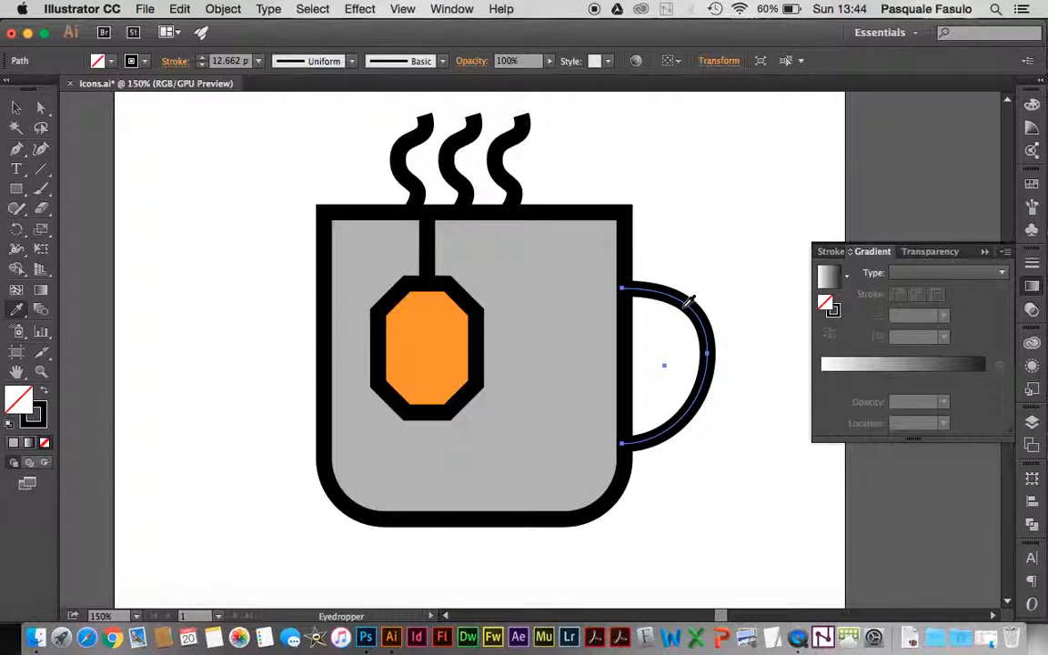
{"action": "left_click", "coordinate": [552, 292]}
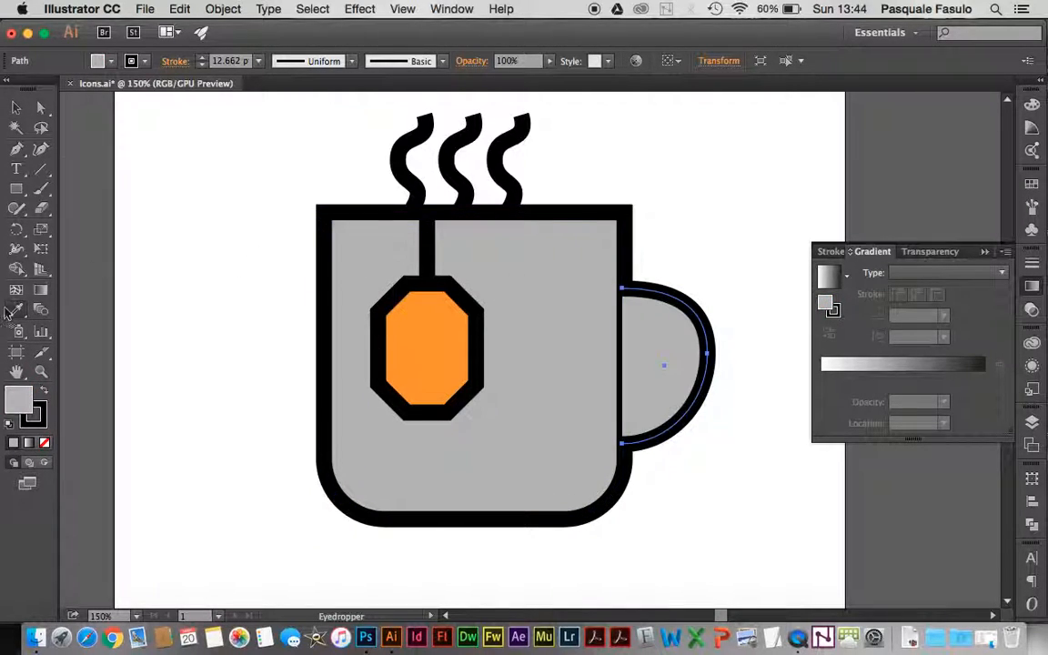
{"action": "left_click", "coordinate": [43, 391]}
{"action": "left_click", "coordinate": [38, 426]}
{"action": "left_click", "coordinate": [19, 398]}
{"action": "left_click", "coordinate": [45, 442]}
{"action": "left_click", "coordinate": [16, 108]}
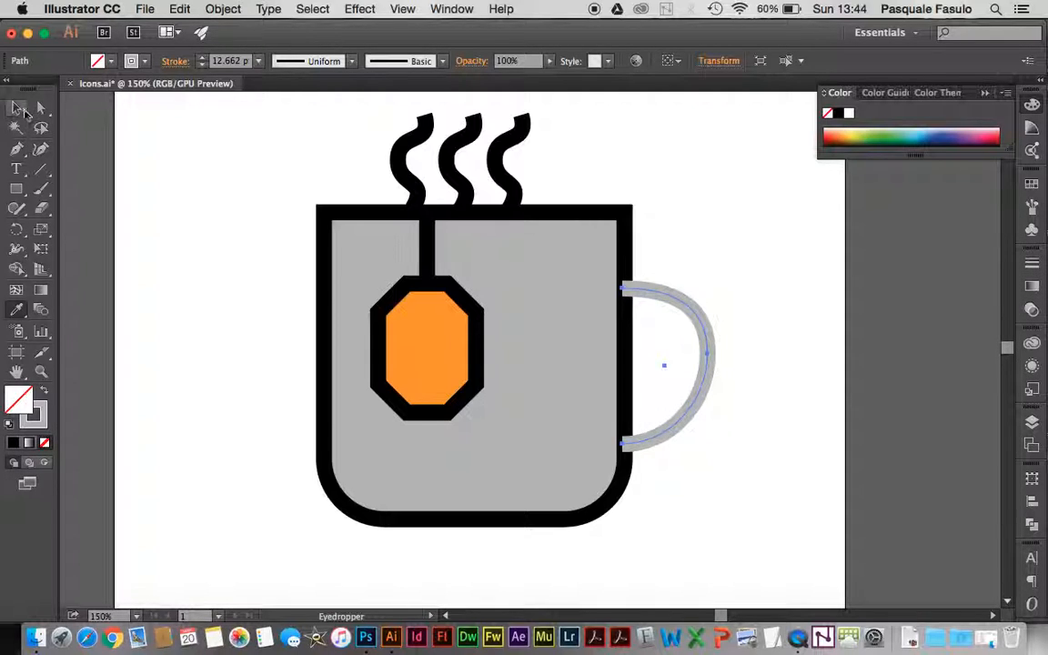
Step: Remove the black outlines from the mug body and the orange tea bag label, leaving only their fills
{"action": "left_click", "coordinate": [339, 261]}
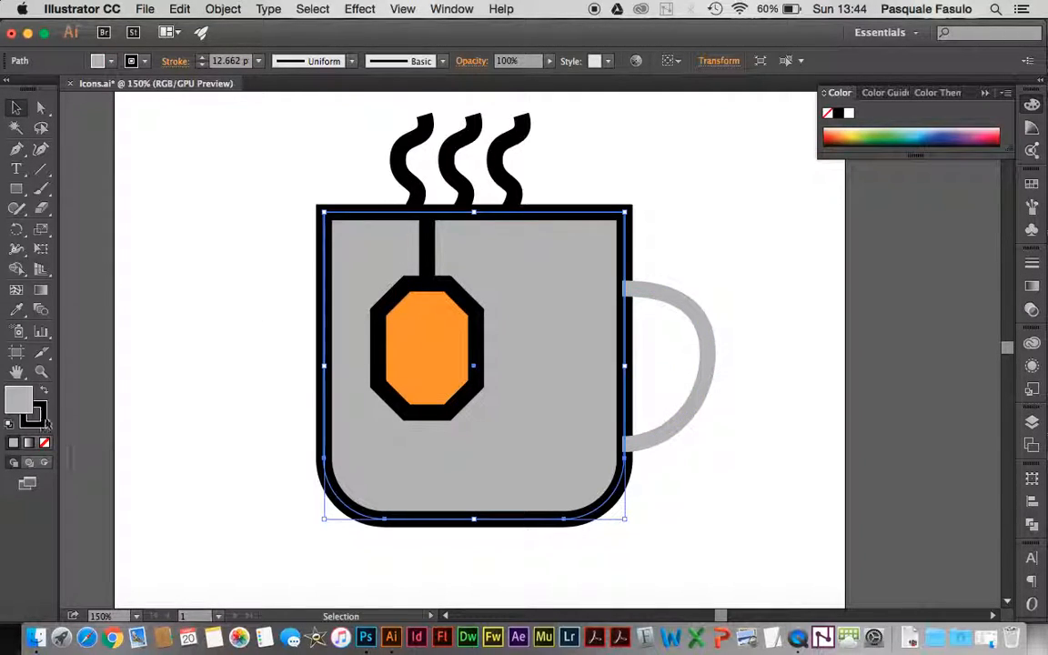
{"action": "left_click", "coordinate": [45, 443]}
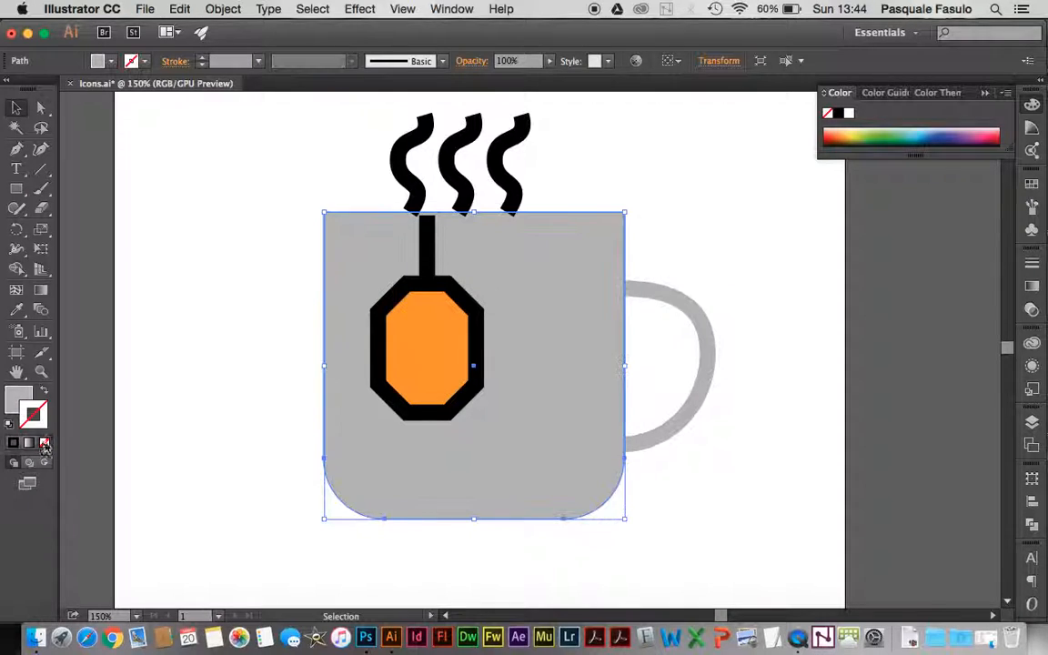
{"action": "left_click", "coordinate": [472, 398]}
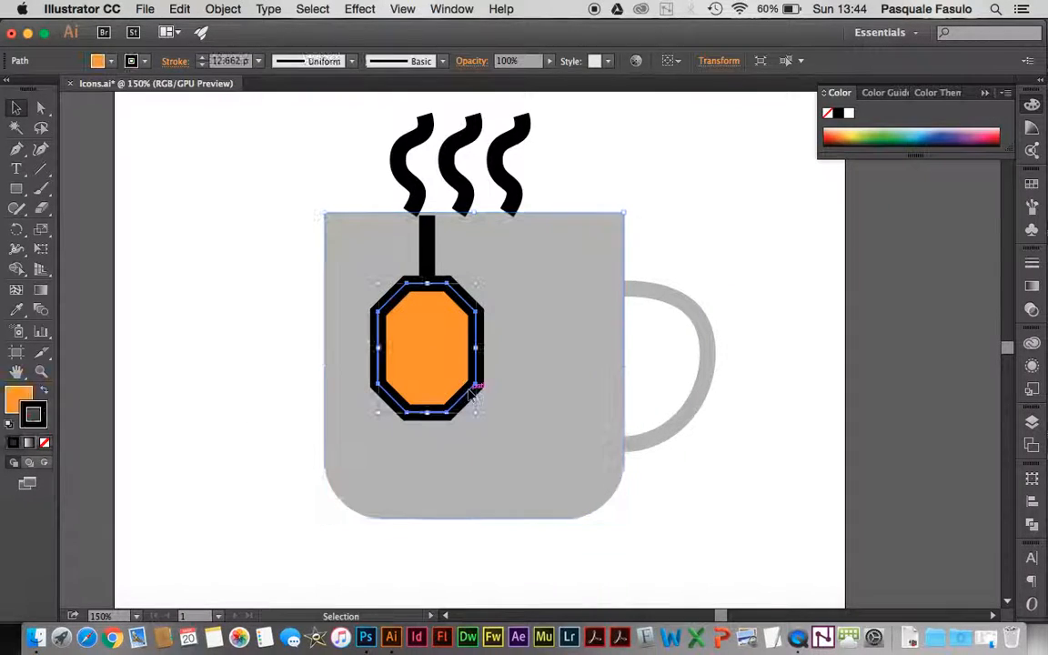
{"action": "left_click", "coordinate": [44, 443]}
{"action": "left_click", "coordinate": [150, 357]}
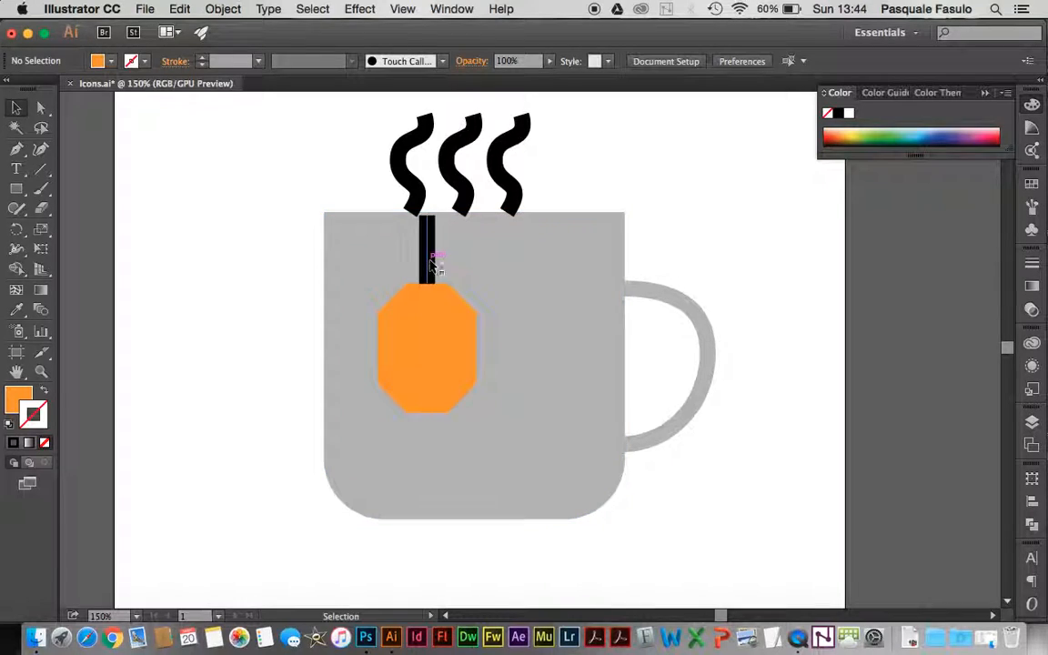
{"action": "left_click", "coordinate": [428, 264]}
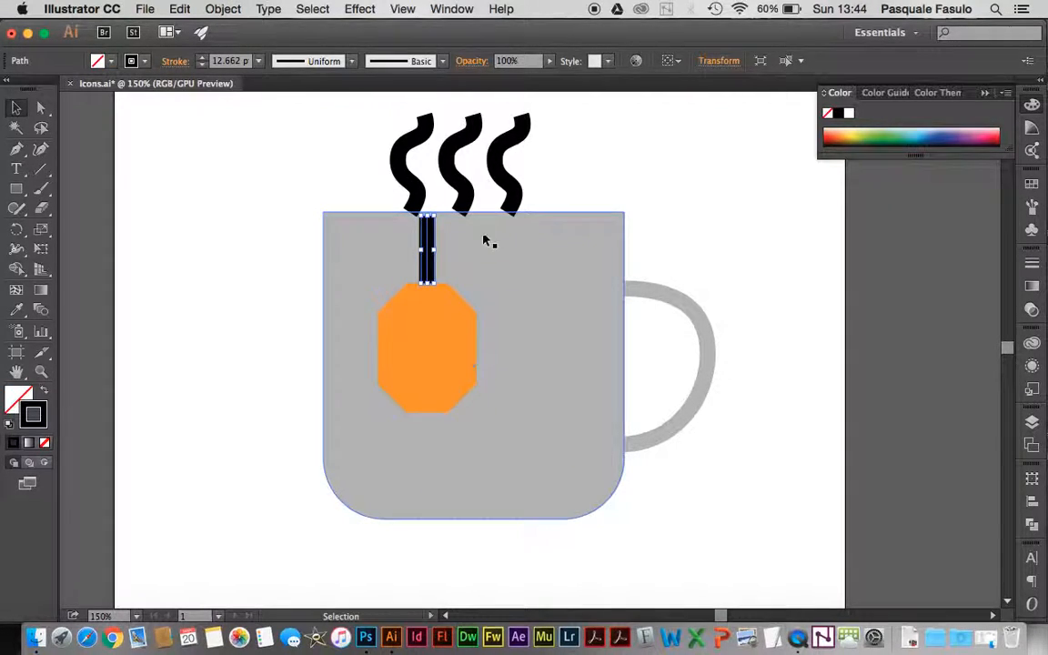
{"action": "left_click", "coordinate": [307, 182]}
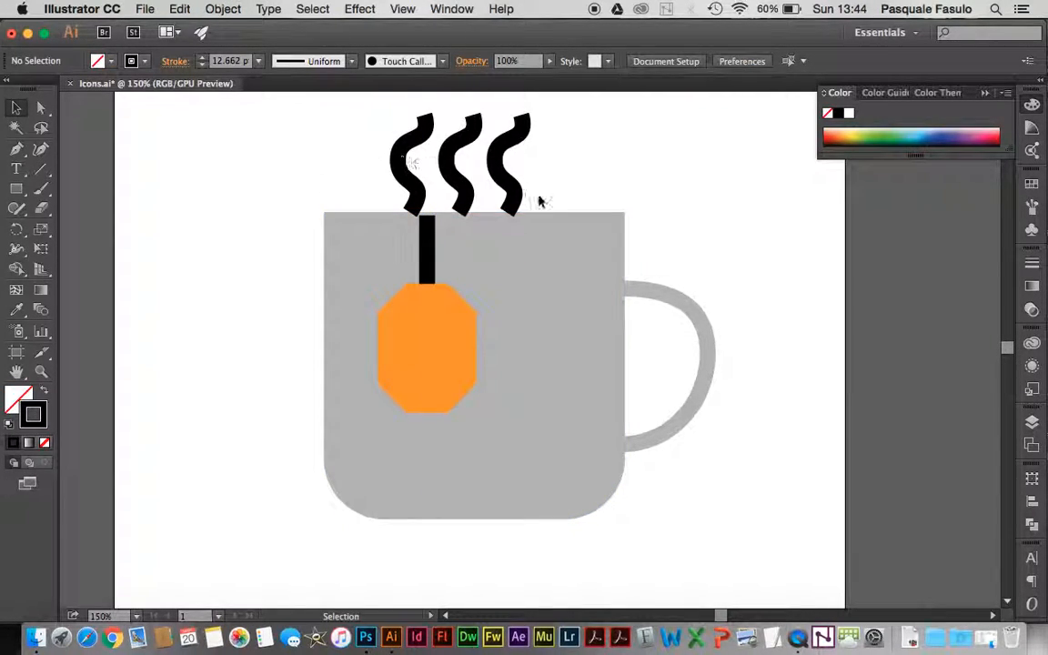
{"action": "left_click", "coordinate": [349, 273]}
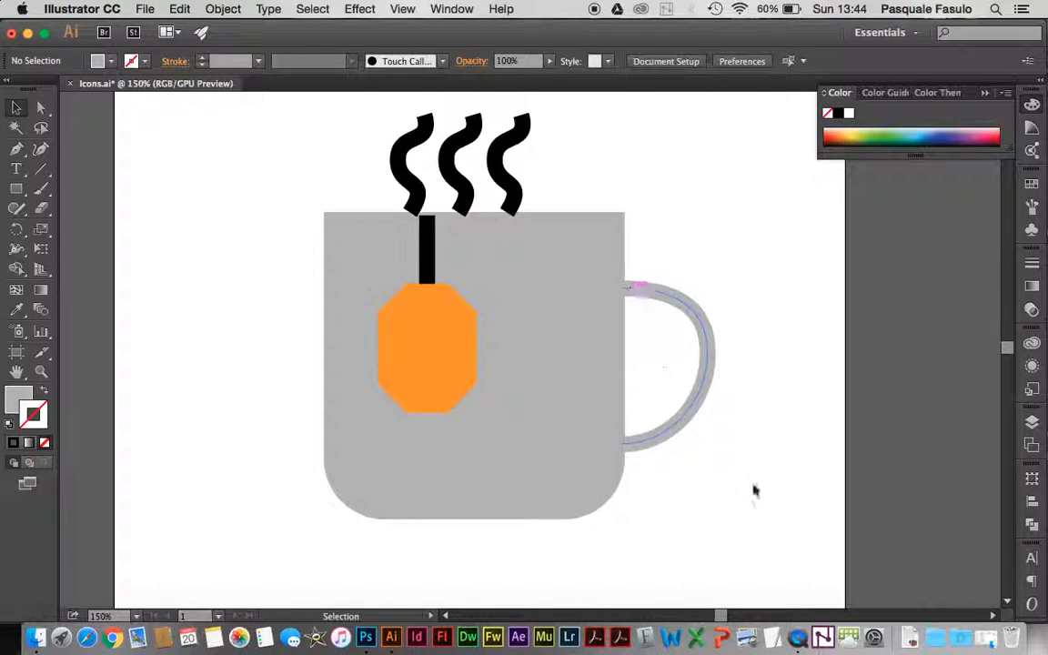
Step: Select the mug handle's path and start an Offset Path operation on it with the preview turned on
{"action": "key", "text": "super+="}
{"action": "scroll", "coordinate": [700, 410], "scroll_direction": "down", "scroll_amount": 3}
{"action": "scroll", "coordinate": [700, 411], "scroll_direction": "right", "scroll_amount": 2}
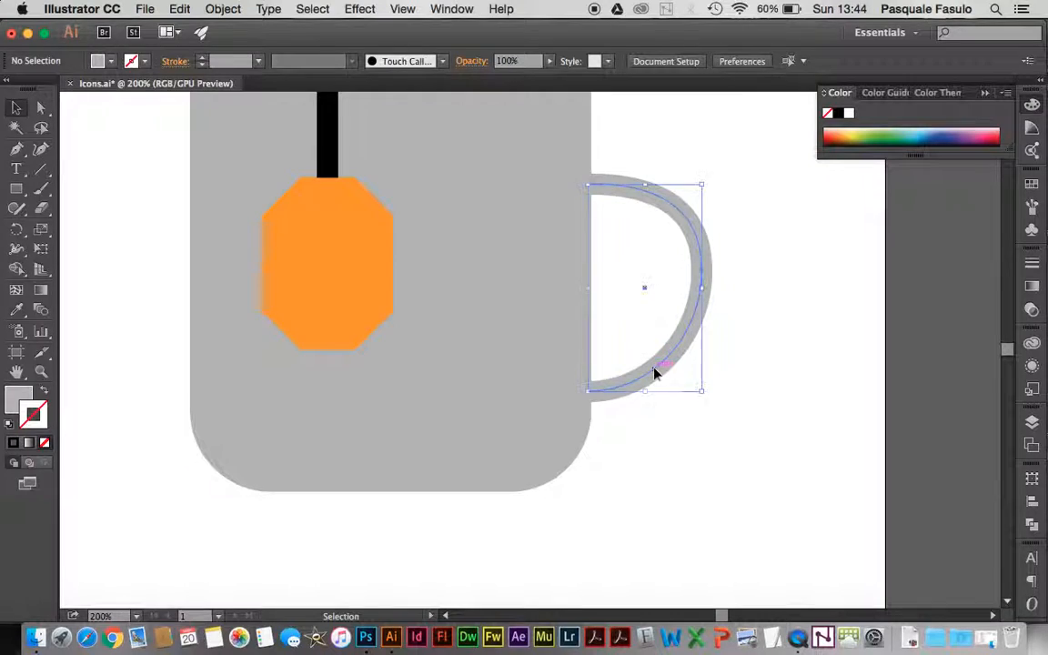
{"action": "left_click", "coordinate": [655, 369]}
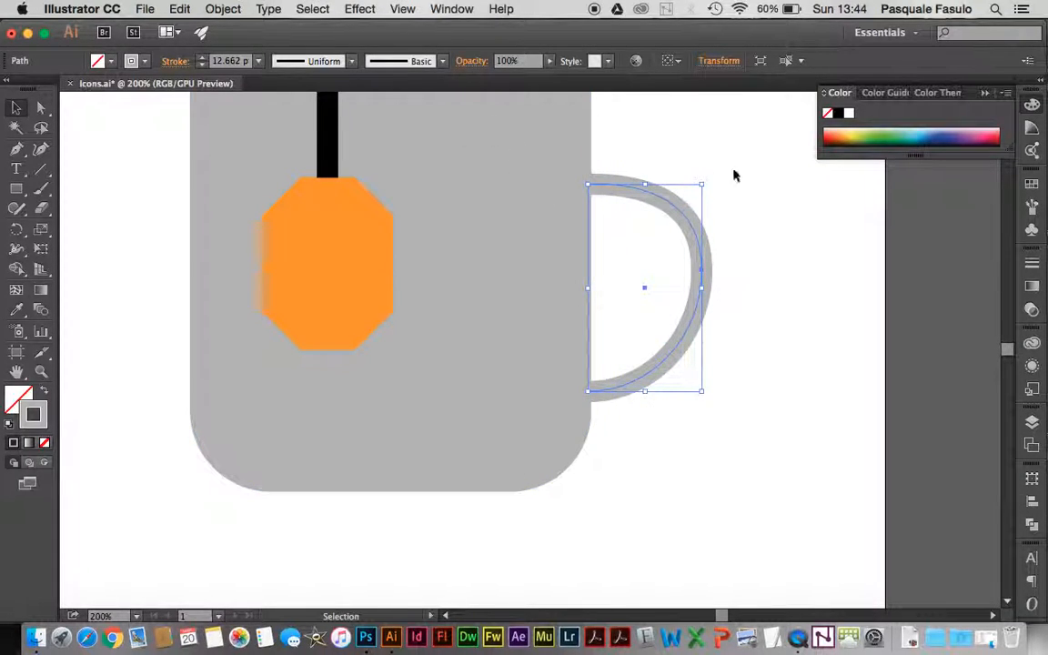
{"action": "left_click", "coordinate": [224, 8]}
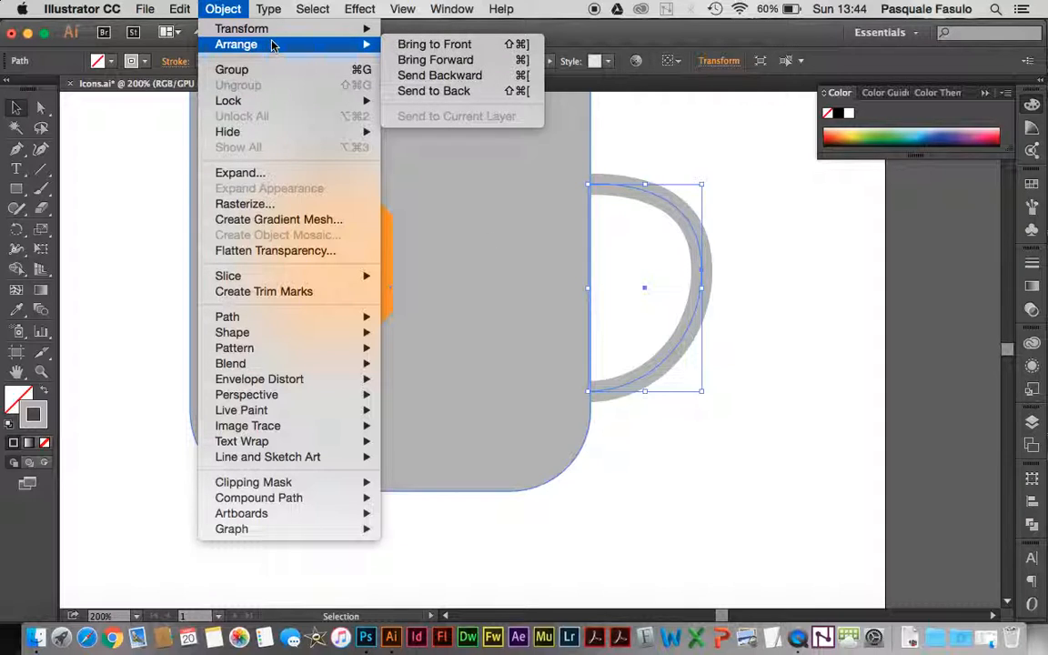
{"action": "mouse_move", "coordinate": [271, 318]}
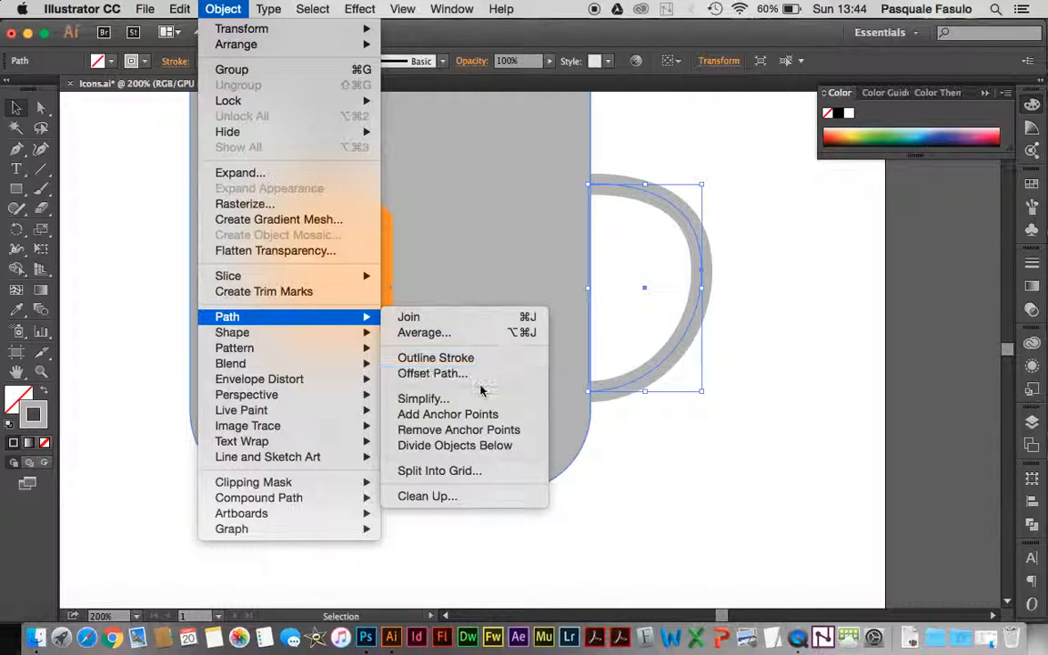
{"action": "left_click", "coordinate": [475, 374]}
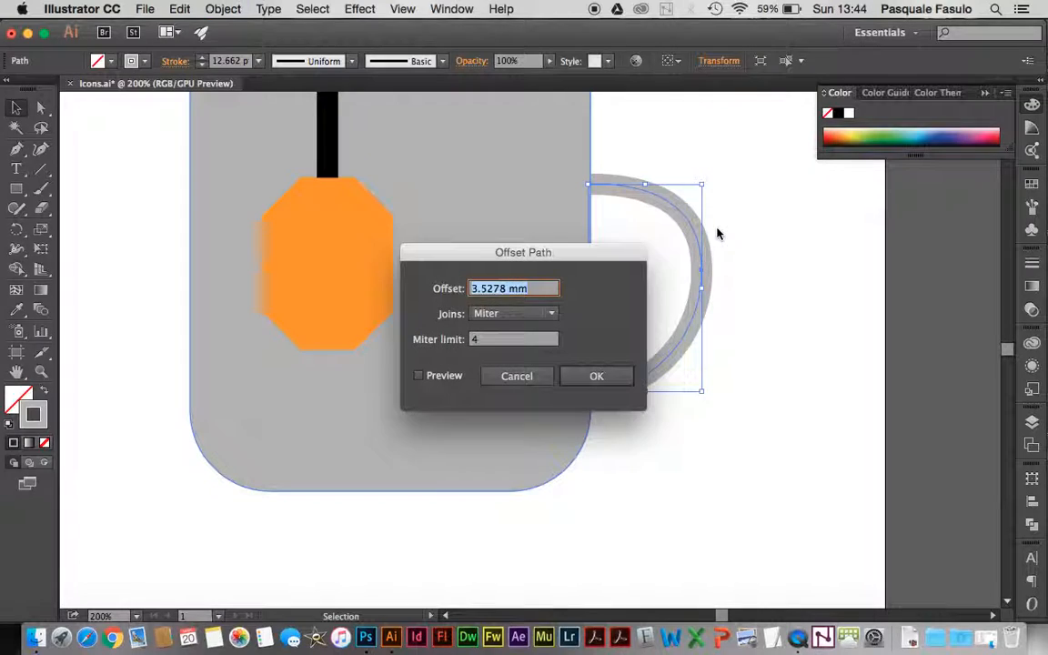
{"action": "left_click_drag", "start_coordinate": [627, 252], "coordinate": [974, 188]}
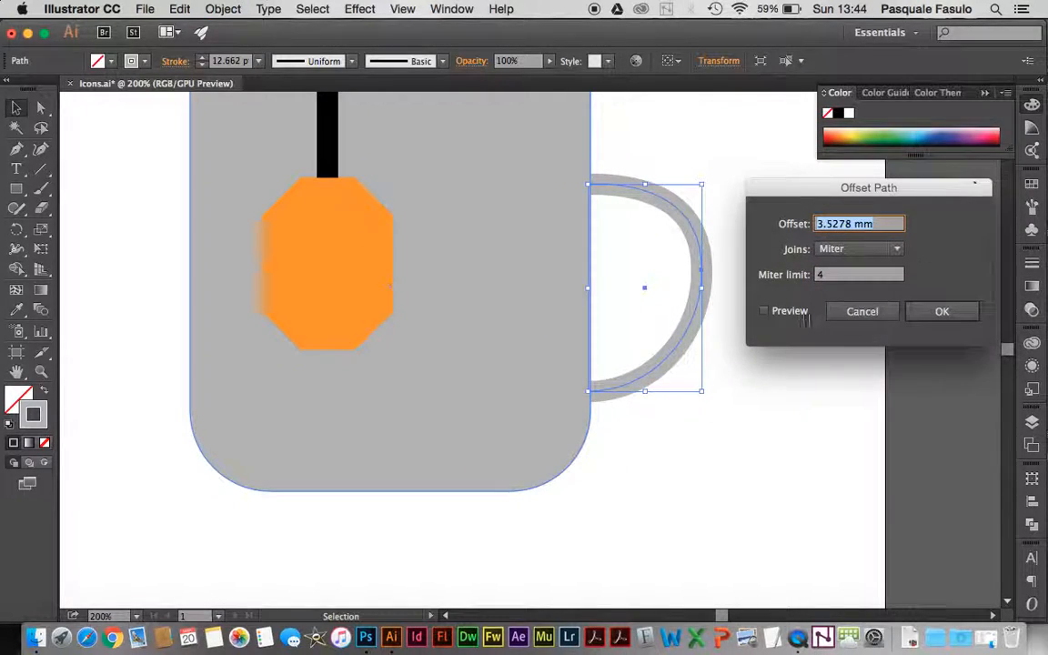
{"action": "left_click", "coordinate": [769, 312]}
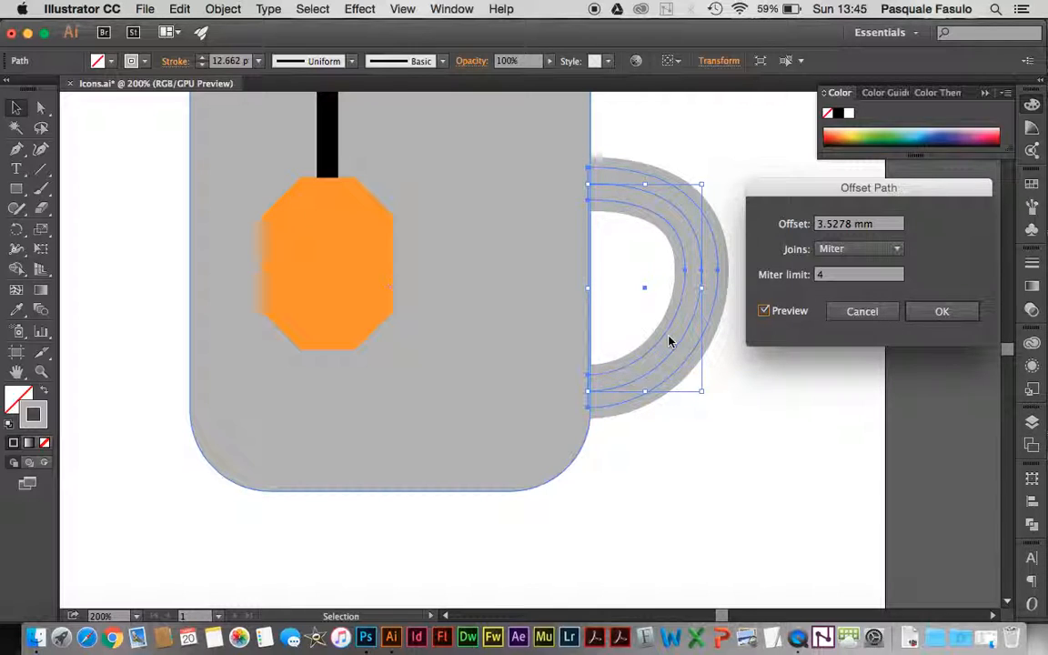
Step: Set the handle path's offset to 7 mm and apply it
{"action": "left_click_drag", "start_coordinate": [883, 228], "coordinate": [752, 230]}
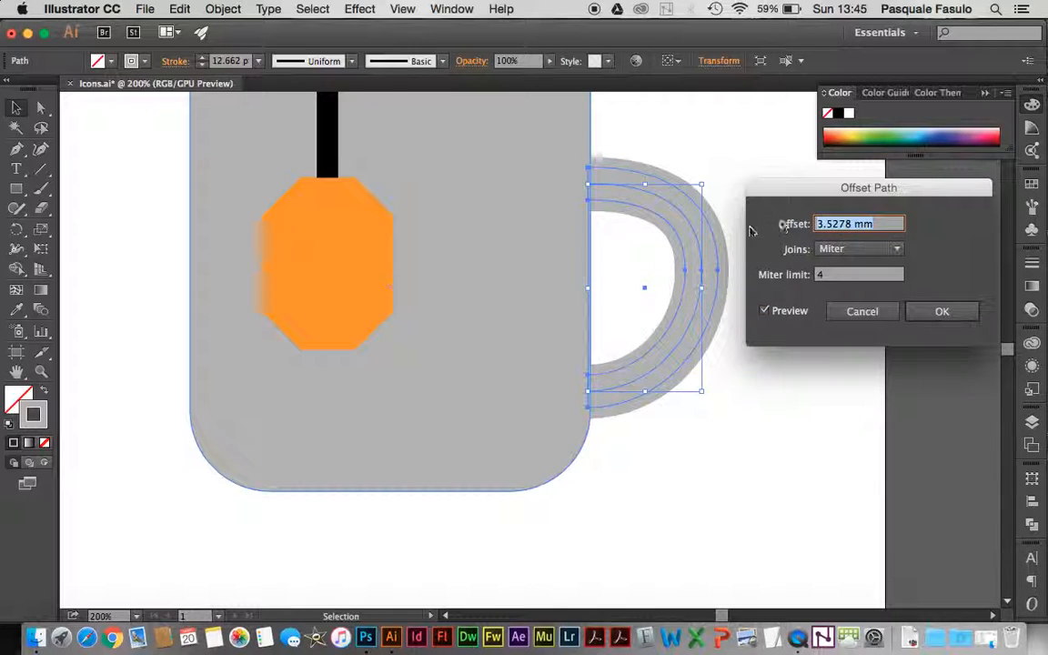
{"action": "key", "text": "Up"}
{"action": "key", "text": "Up"}
{"action": "key", "text": "Up"}
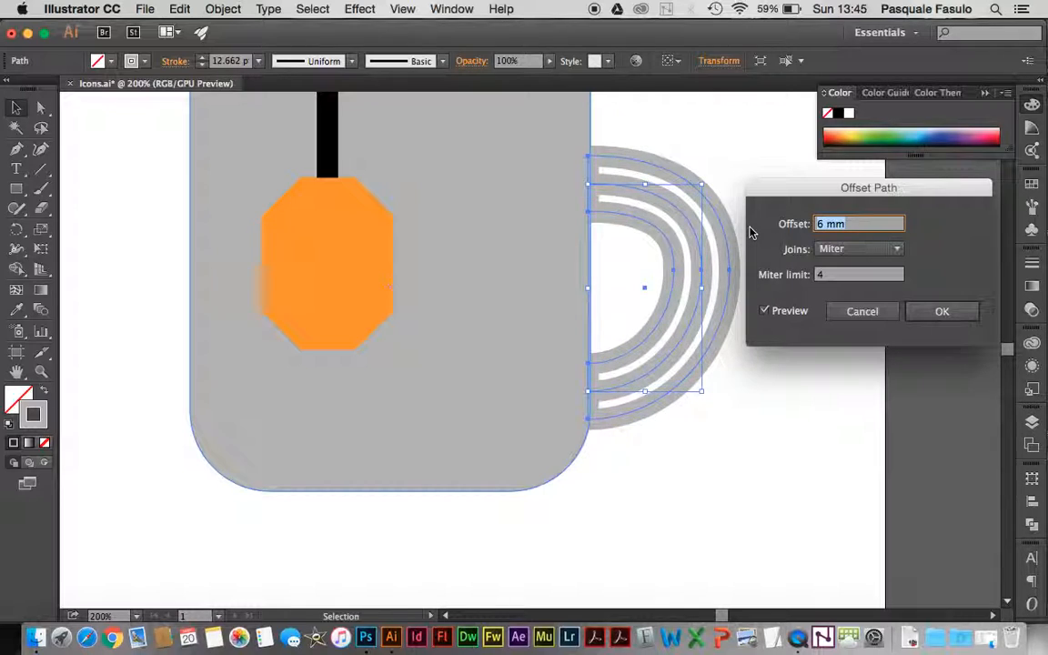
{"action": "key", "text": "Up"}
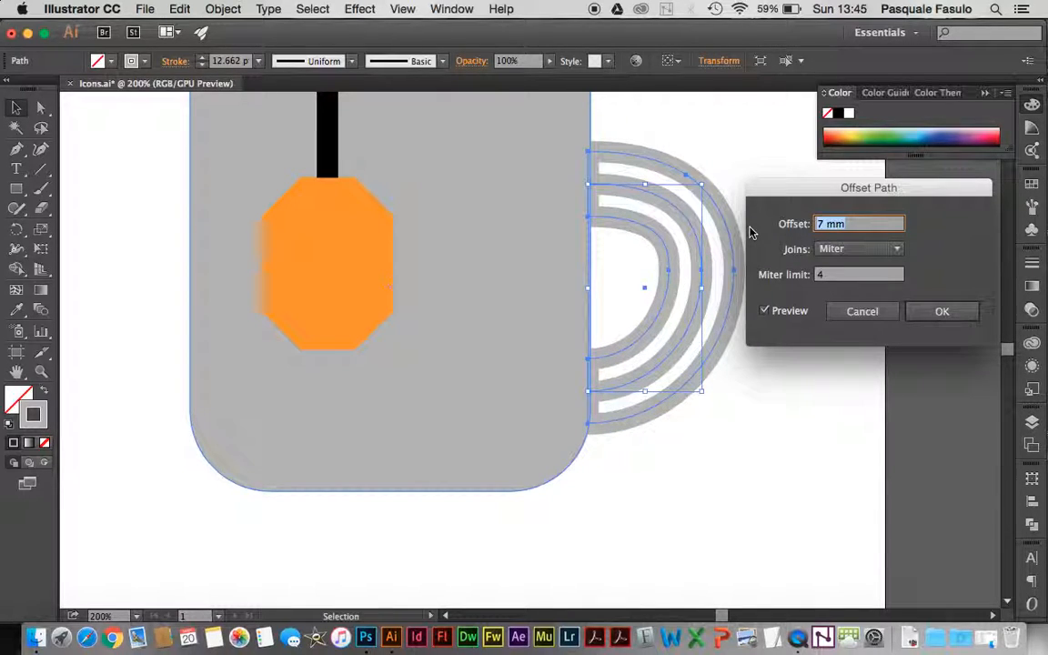
{"action": "left_click", "coordinate": [932, 318]}
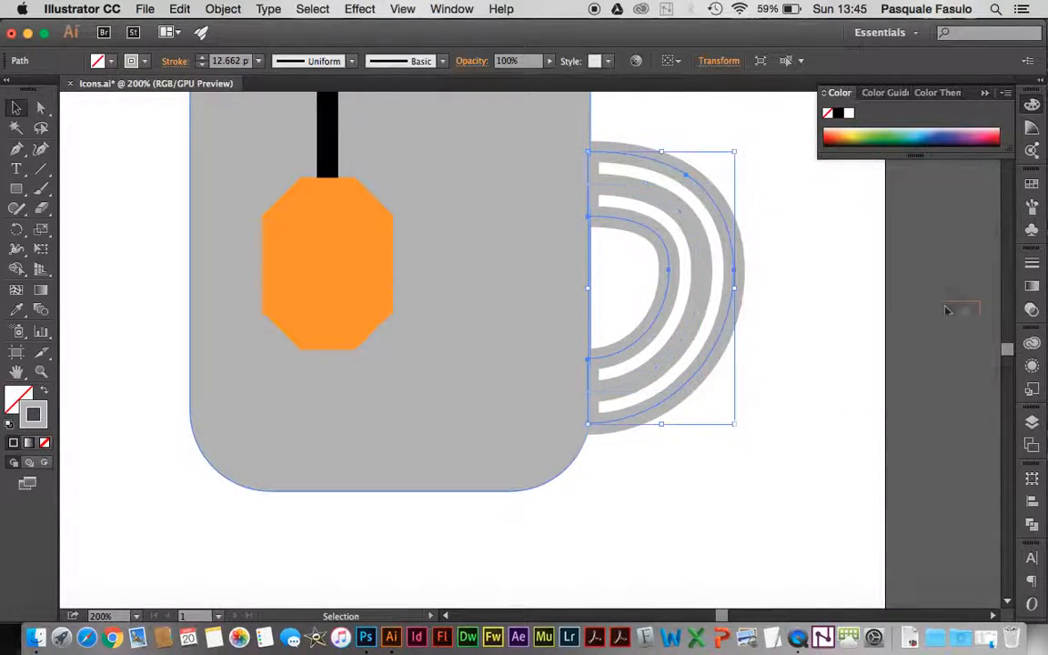
Step: Delete the two anchor points on the outer curve of the offset path, removing the outermost handle arc
{"action": "left_click", "coordinate": [41, 107]}
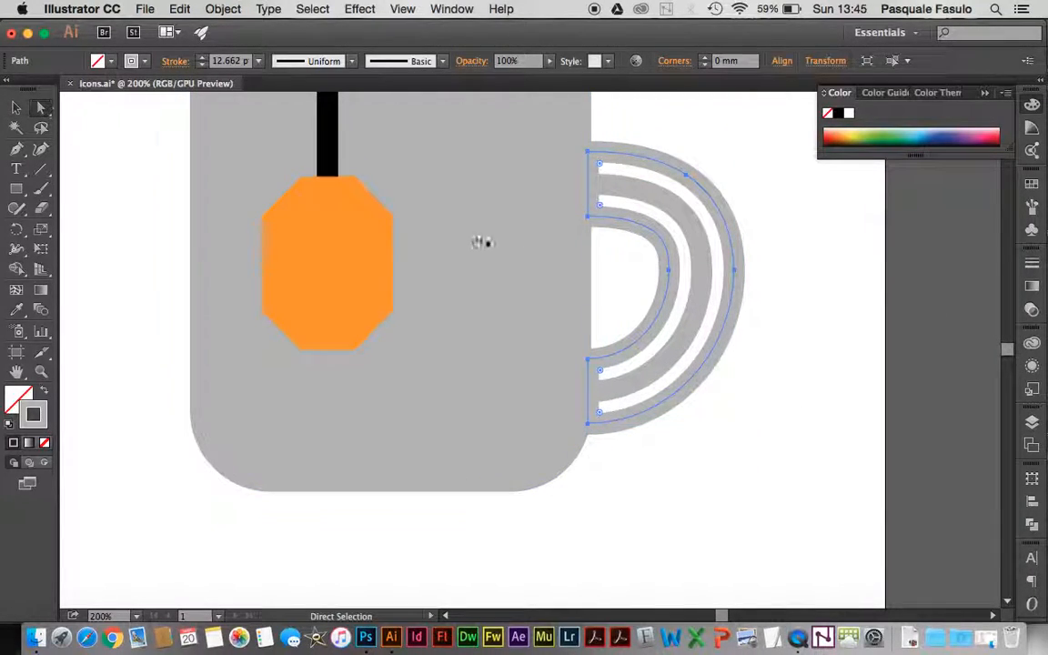
{"action": "left_click", "coordinate": [774, 273]}
{"action": "left_click", "coordinate": [737, 278]}
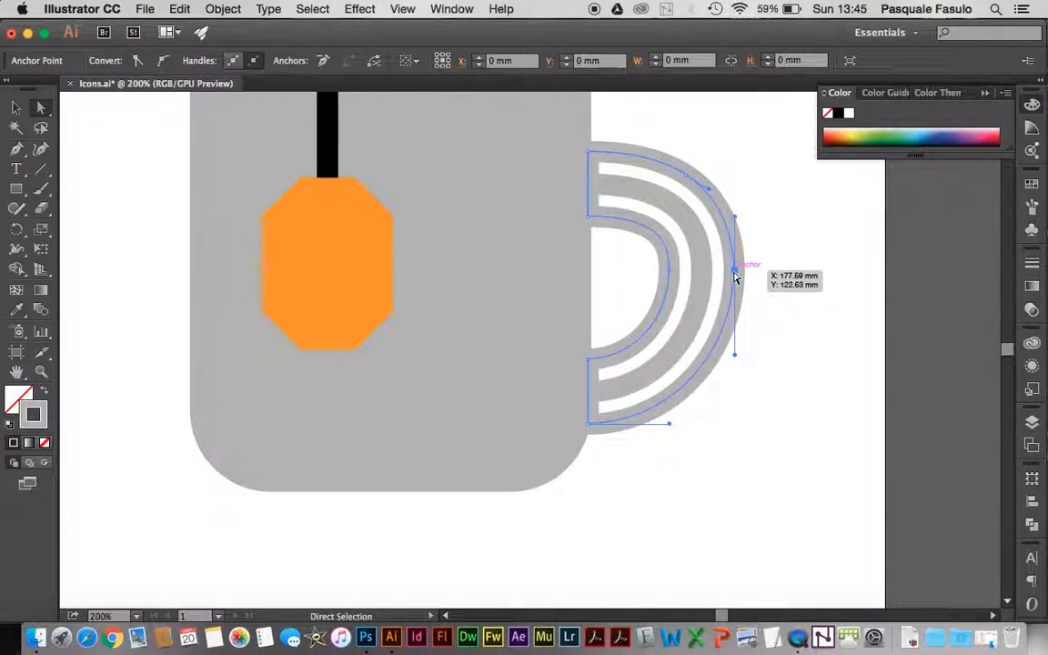
{"action": "key", "text": "Delete"}
{"action": "left_click", "coordinate": [736, 277]}
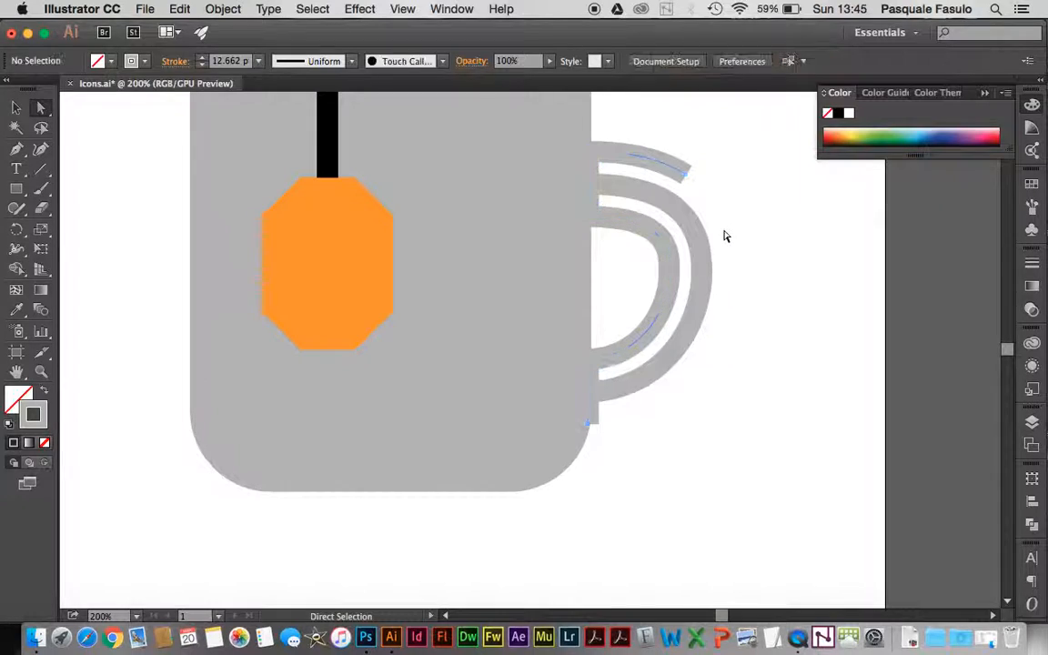
{"action": "left_click", "coordinate": [688, 181]}
{"action": "key", "text": "Delete"}
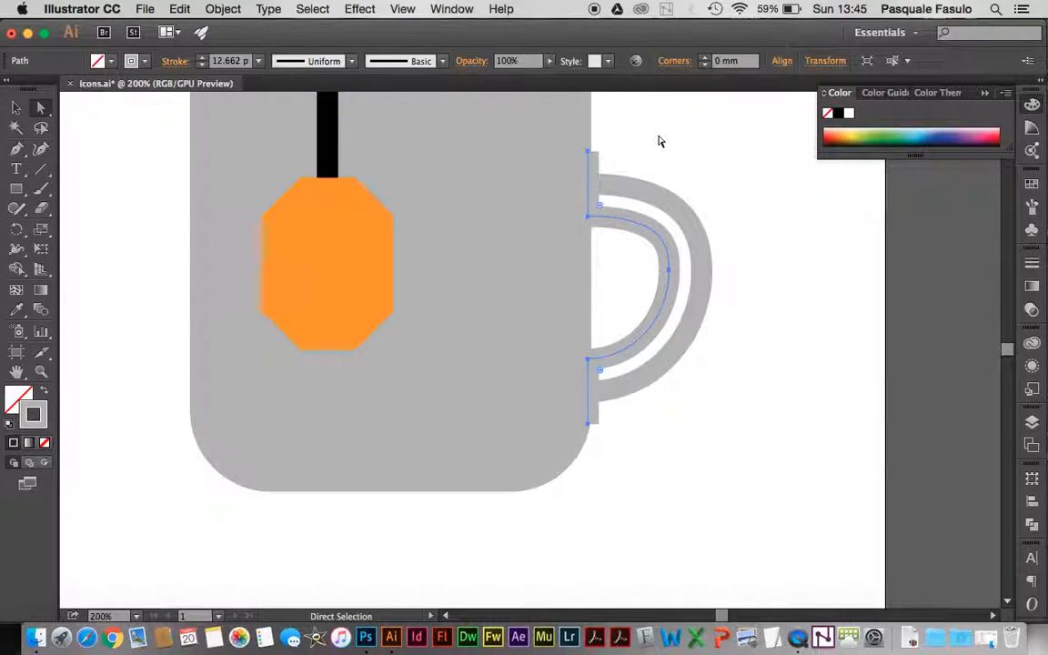
Step: Delete the offset path's leftover upper and lower end points along the mug's side, keeping only the inner handle curve
{"action": "left_click", "coordinate": [661, 141]}
{"action": "left_click", "coordinate": [588, 152]}
{"action": "key", "text": "Delete"}
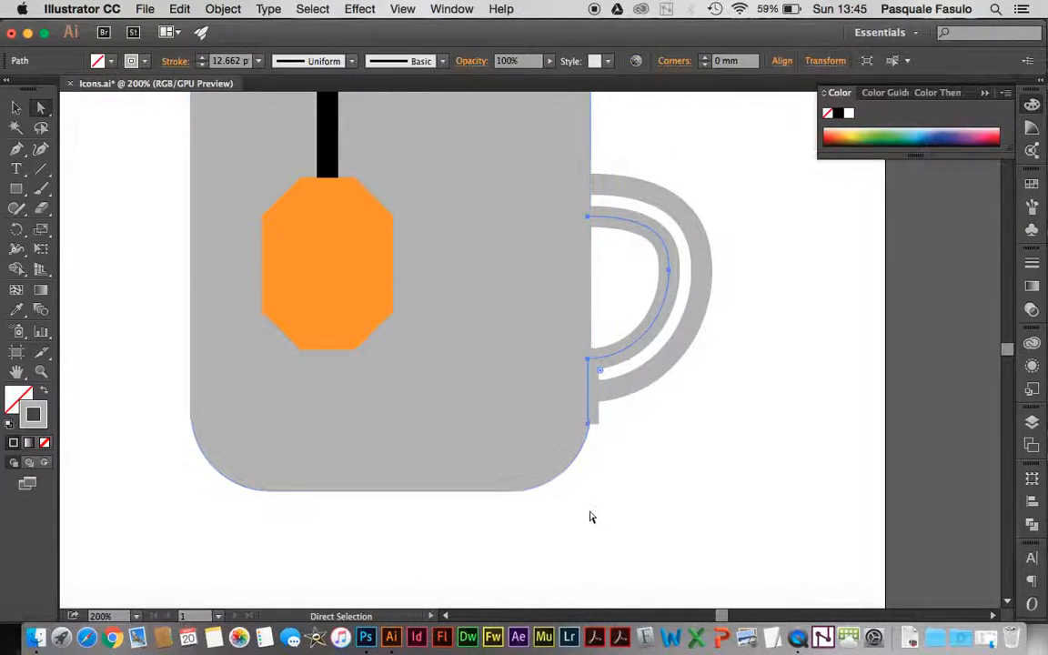
{"action": "left_click", "coordinate": [589, 516]}
{"action": "left_click", "coordinate": [589, 426]}
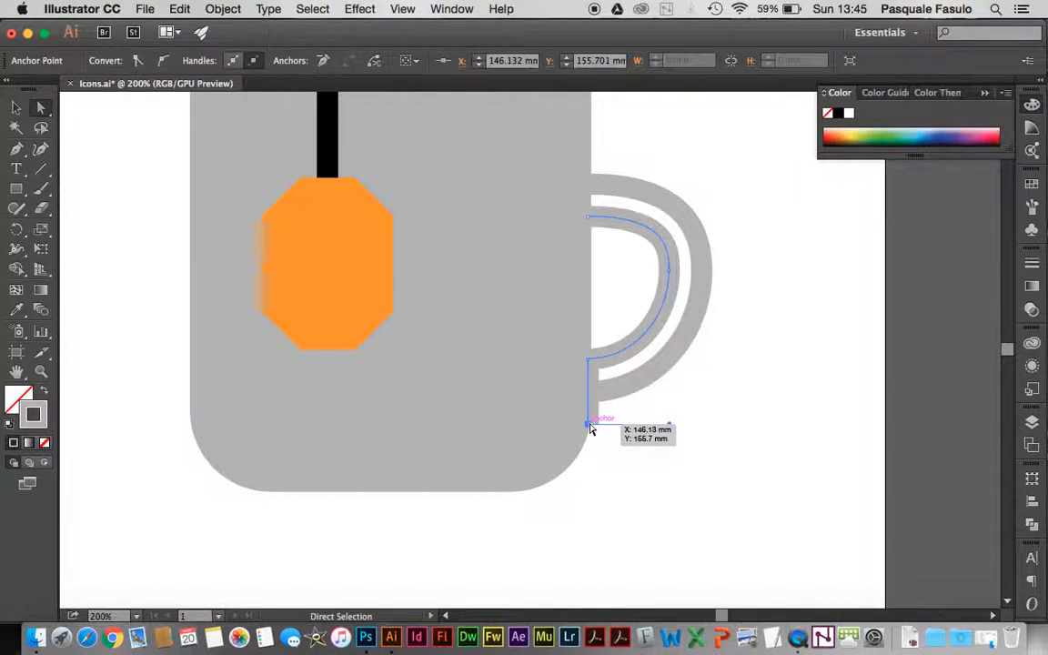
{"action": "key", "text": "Delete"}
{"action": "left_click", "coordinate": [671, 439]}
{"action": "key", "text": "v"}
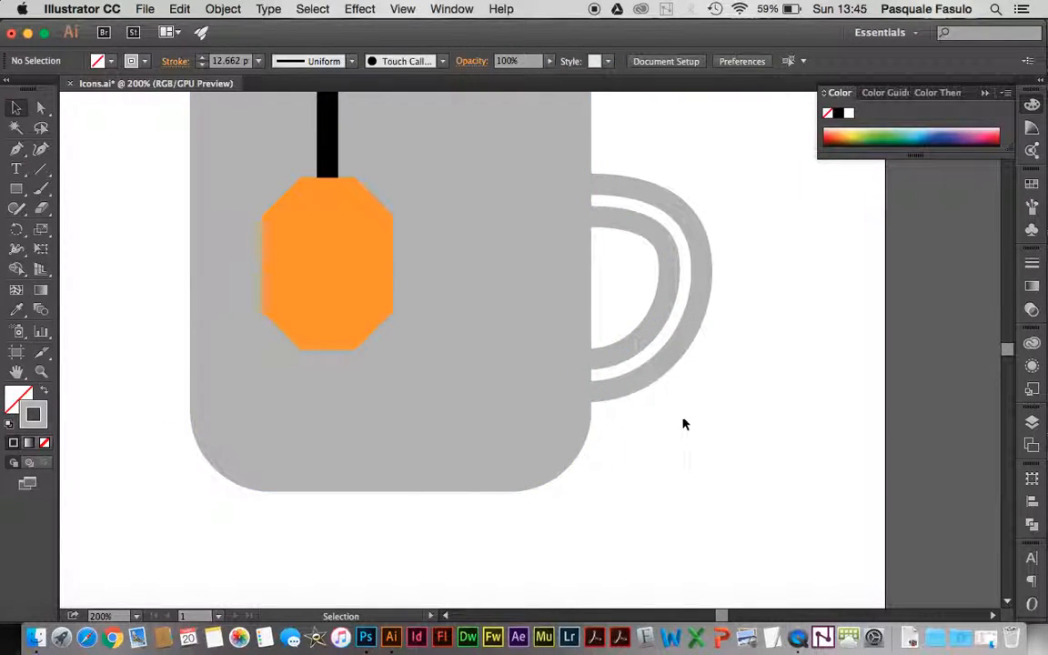
Step: Join both ends of the two handle curves into a closed shape and swap its grey stroke to the fill
{"action": "left_click_drag", "start_coordinate": [655, 311], "coordinate": [655, 307]}
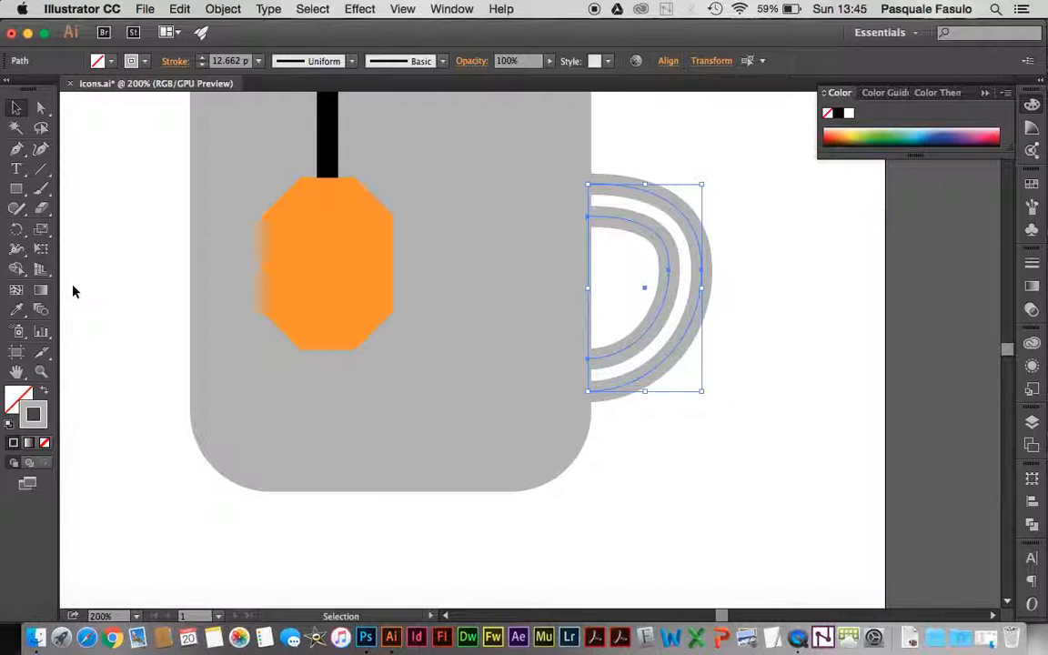
{"action": "key", "text": "super+j"}
{"action": "key", "text": "super+j"}
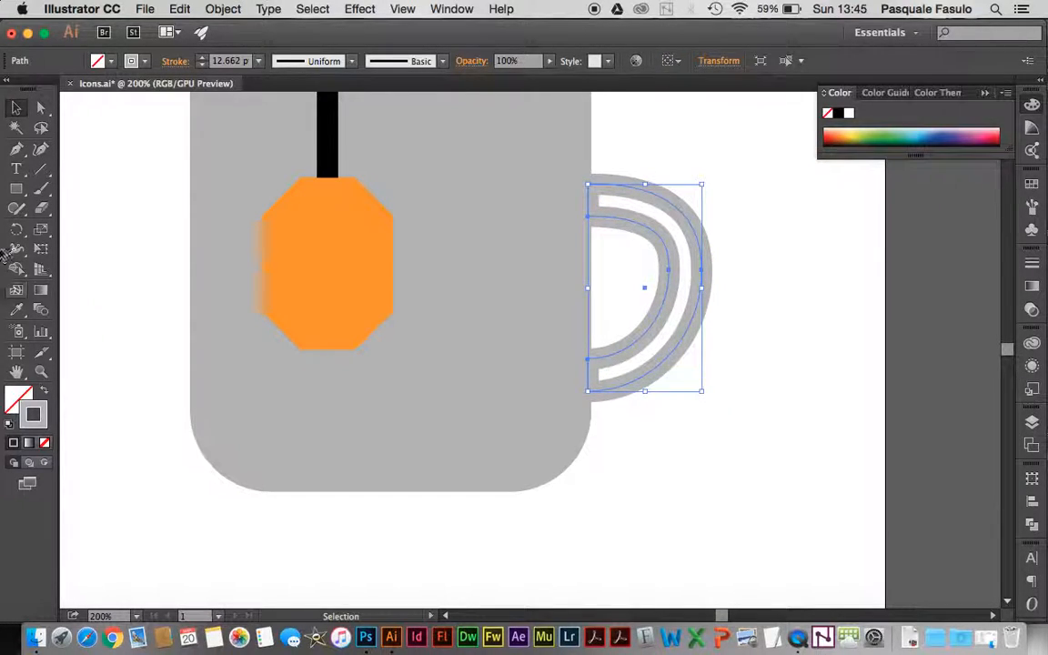
{"action": "left_click", "coordinate": [44, 392]}
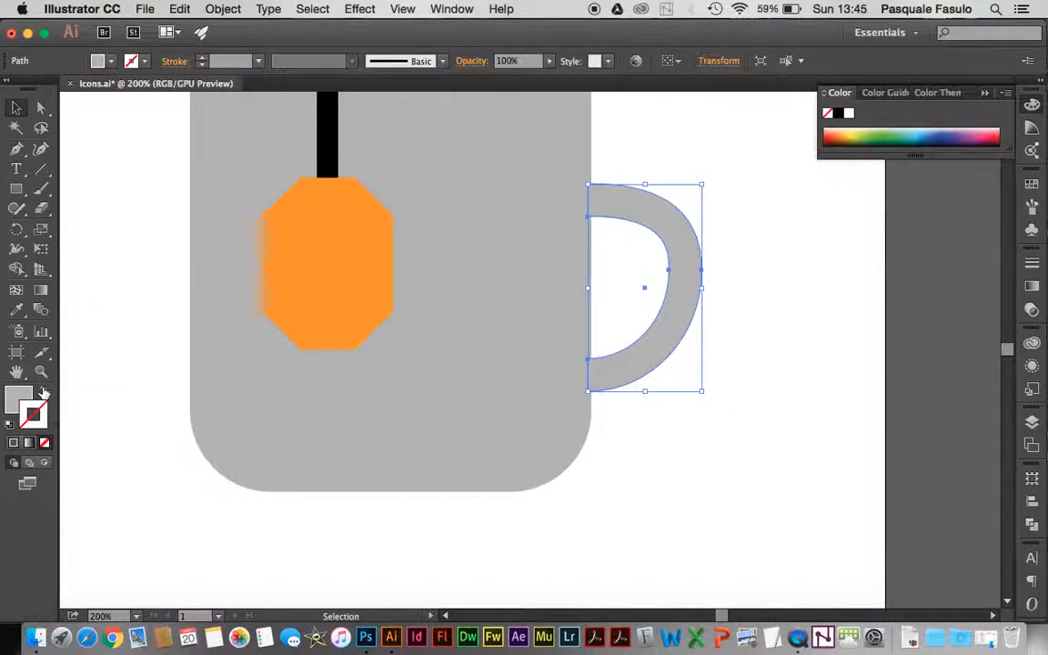
{"action": "left_click", "coordinate": [141, 256]}
{"action": "scroll", "coordinate": [603, 381], "scroll_direction": "up", "scroll_amount": 3}
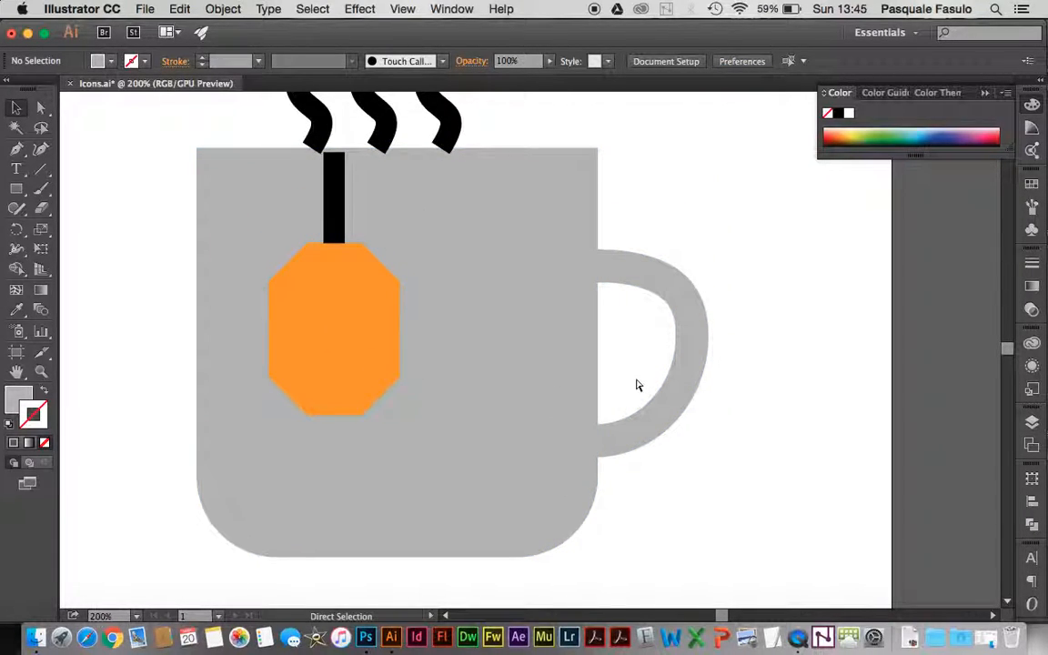
{"action": "key", "text": "super+minus"}
{"action": "key", "text": "super+minus"}
{"action": "key", "text": "super+minus"}
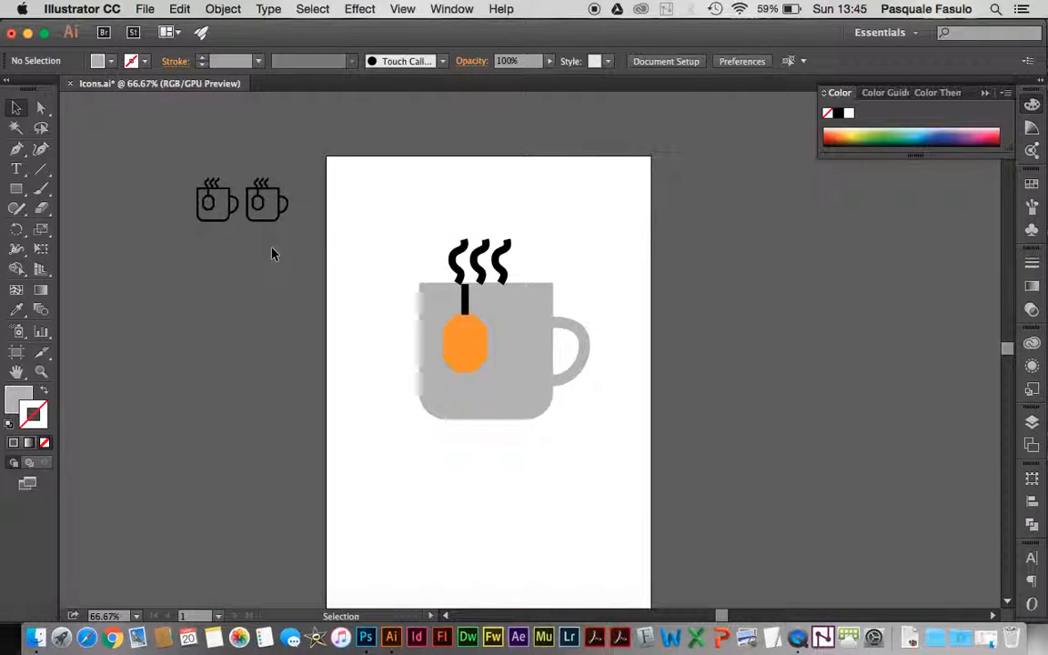
{"action": "key", "text": "super+plus"}
{"action": "key", "text": "super+plus"}
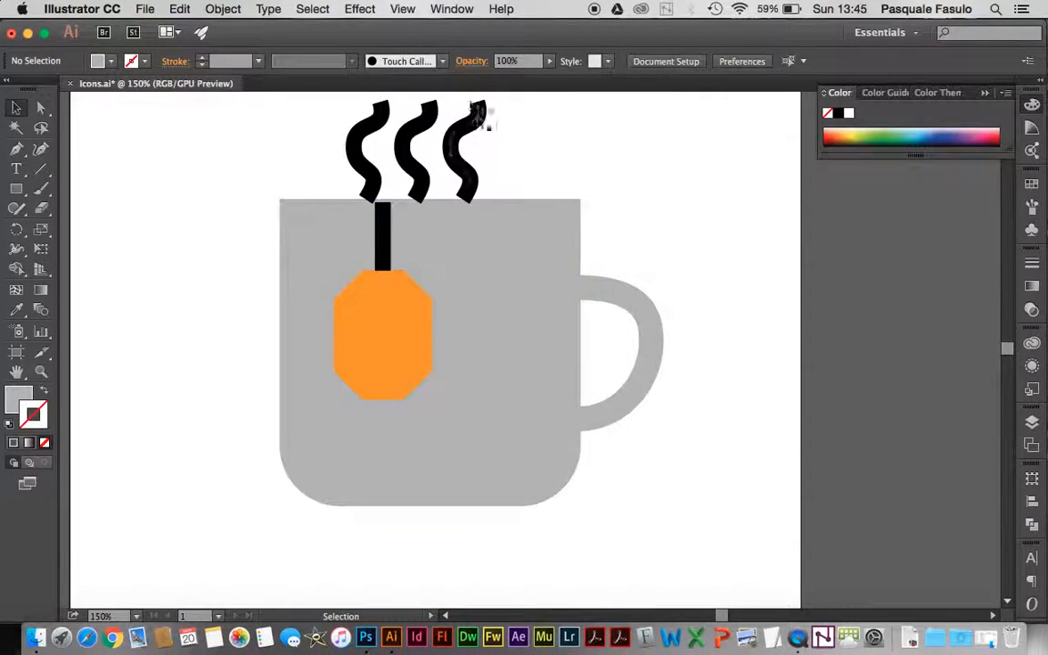
{"action": "scroll", "coordinate": [218, 250], "scroll_direction": "down", "scroll_amount": 2}
{"action": "left_click", "coordinate": [483, 262]}
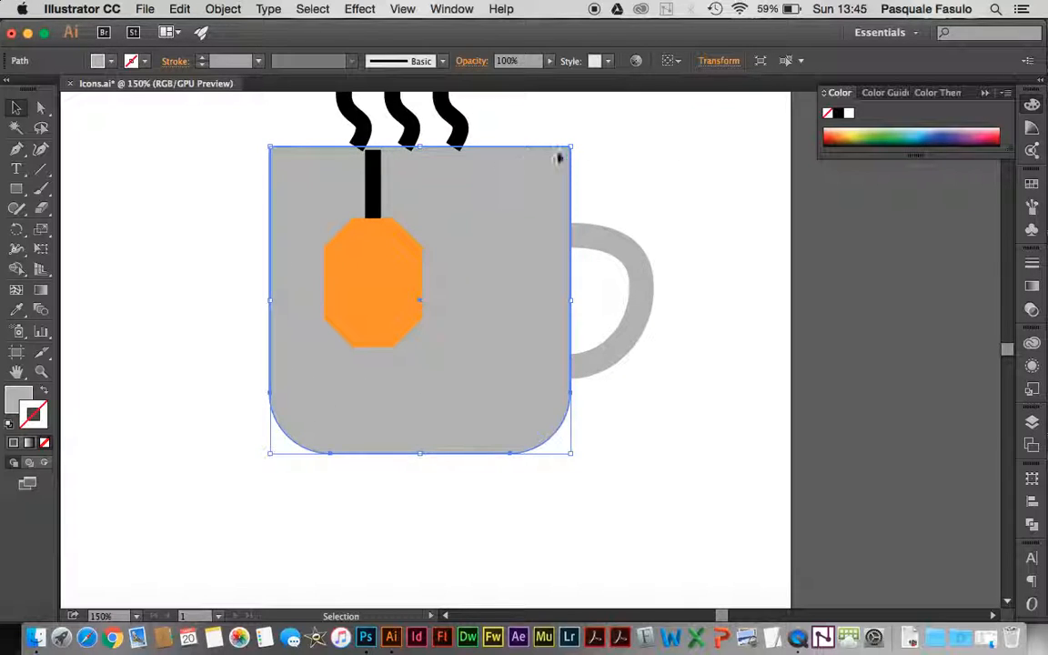
{"action": "left_click", "coordinate": [422, 543]}
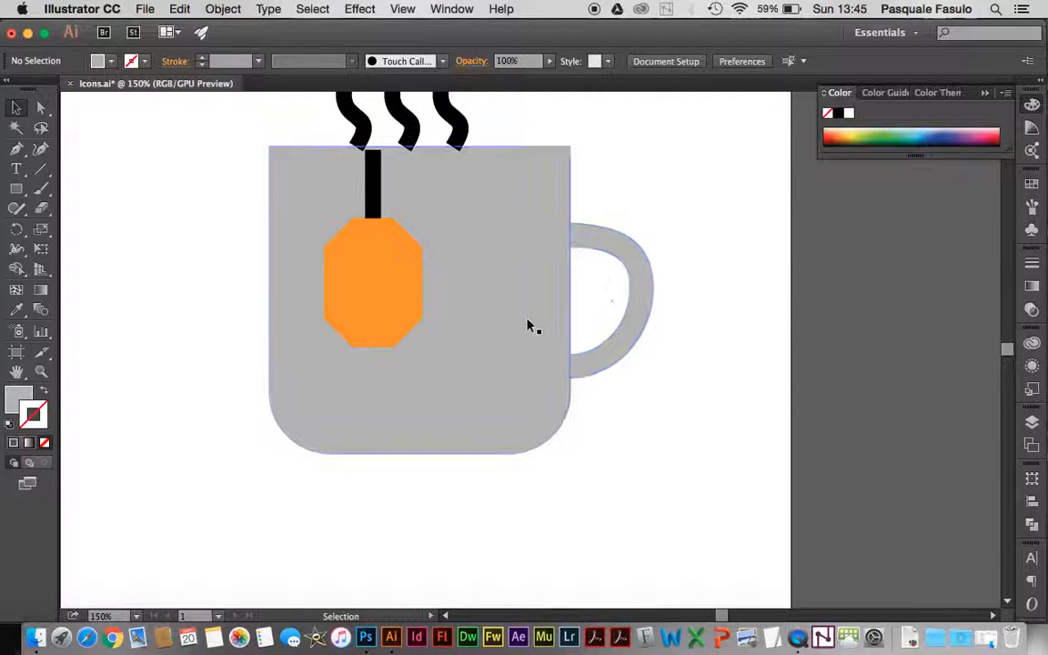
{"action": "left_click", "coordinate": [279, 173]}
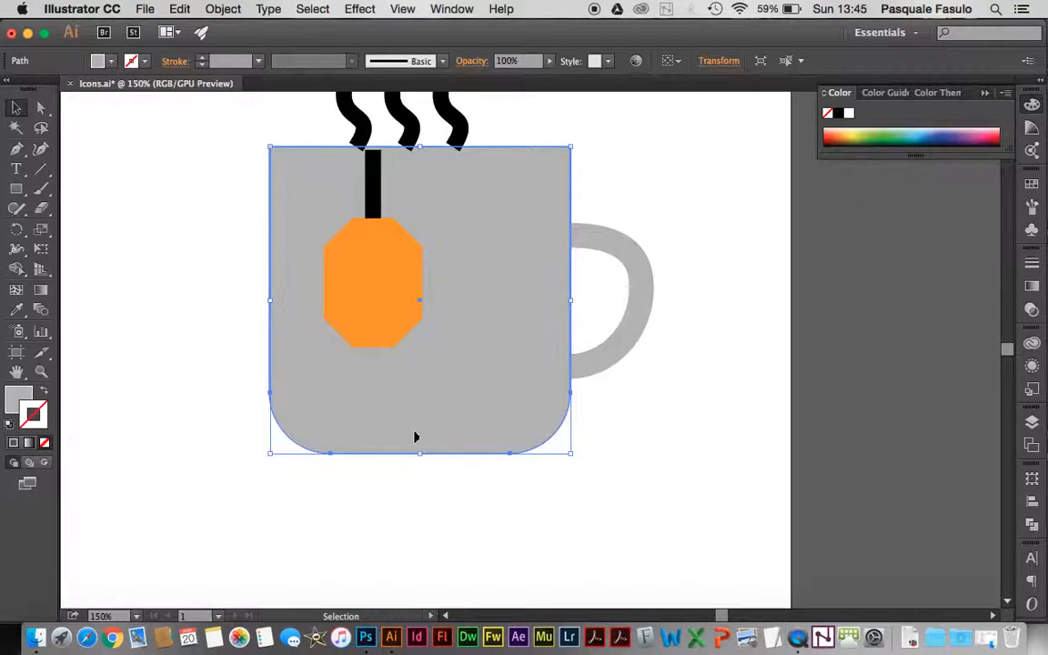
{"action": "left_click", "coordinate": [219, 10]}
{"action": "mouse_move", "coordinate": [194, 8]}
{"action": "left_click", "coordinate": [193, 85]}
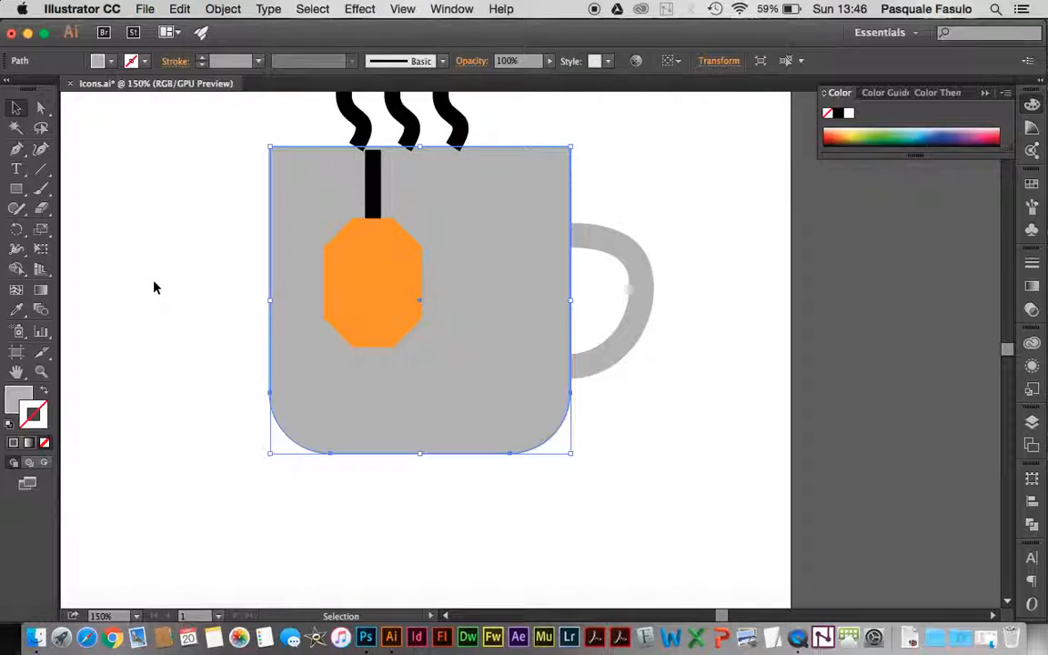
{"action": "left_click", "coordinate": [154, 285]}
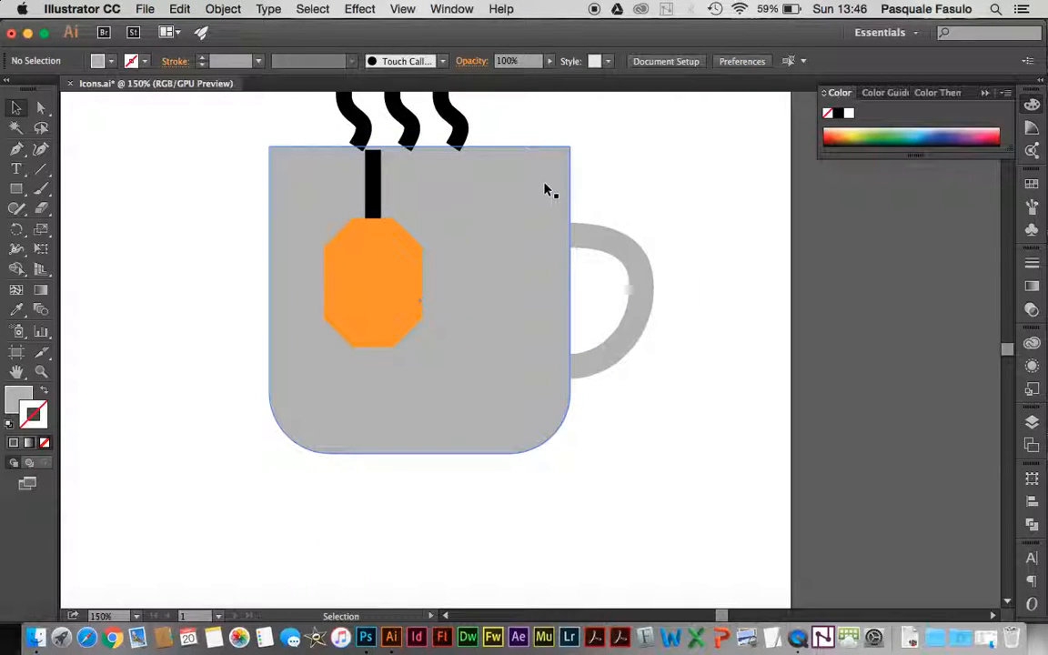
Step: Draw a tall rectangle over the mug body's handle-side edge, extending above its rim and below its base
{"action": "left_click", "coordinate": [17, 189]}
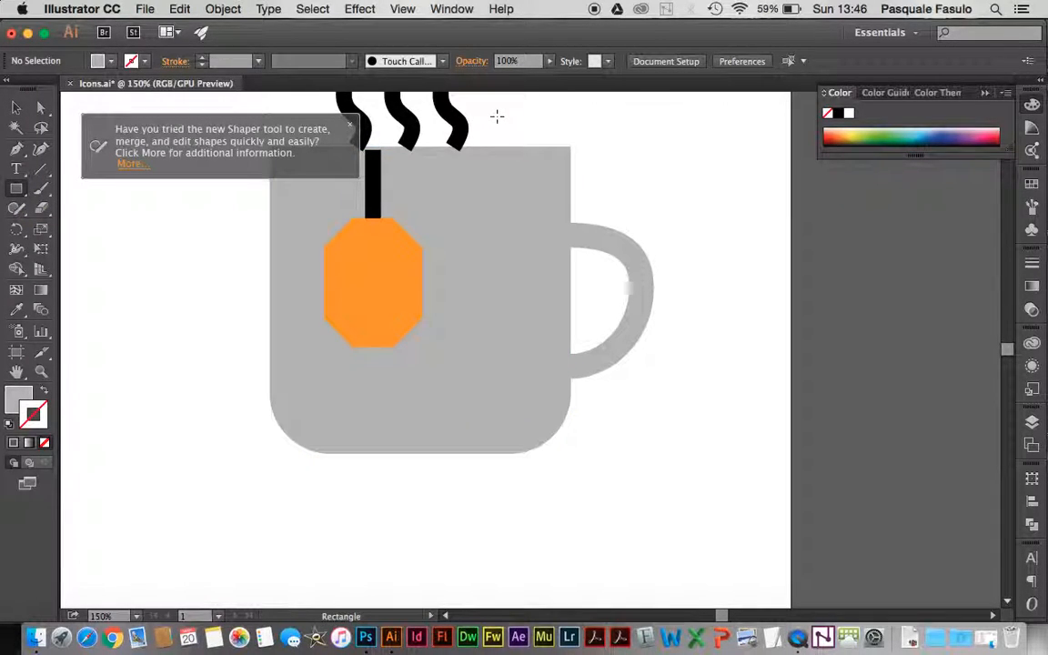
{"action": "left_click_drag", "start_coordinate": [494, 115], "coordinate": [597, 480]}
{"action": "left_click", "coordinate": [17, 107]}
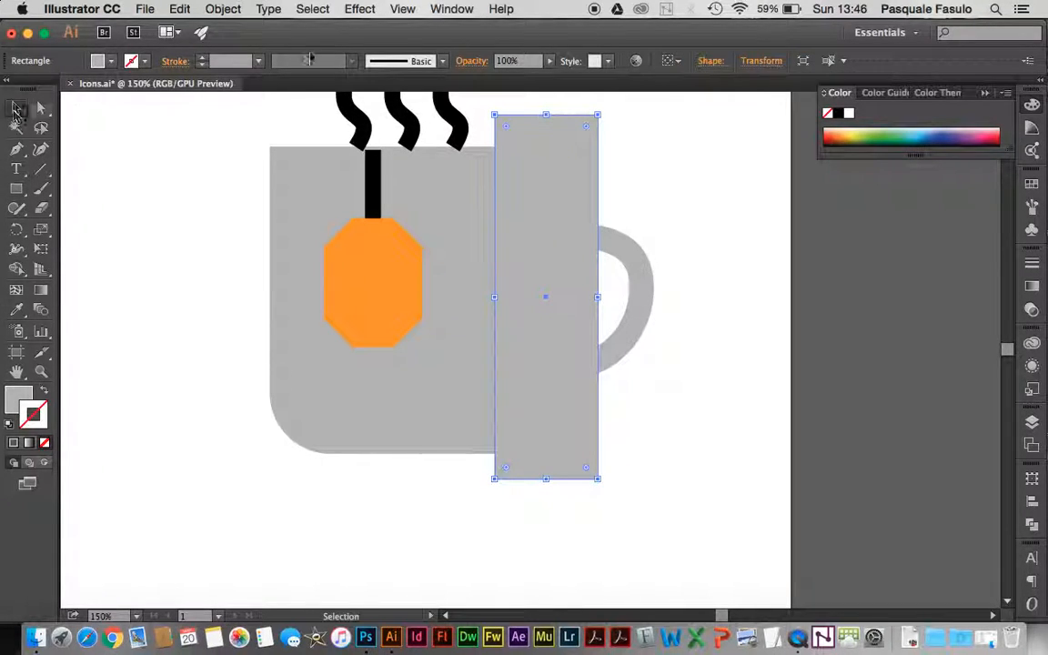
{"action": "left_click", "coordinate": [1034, 185]}
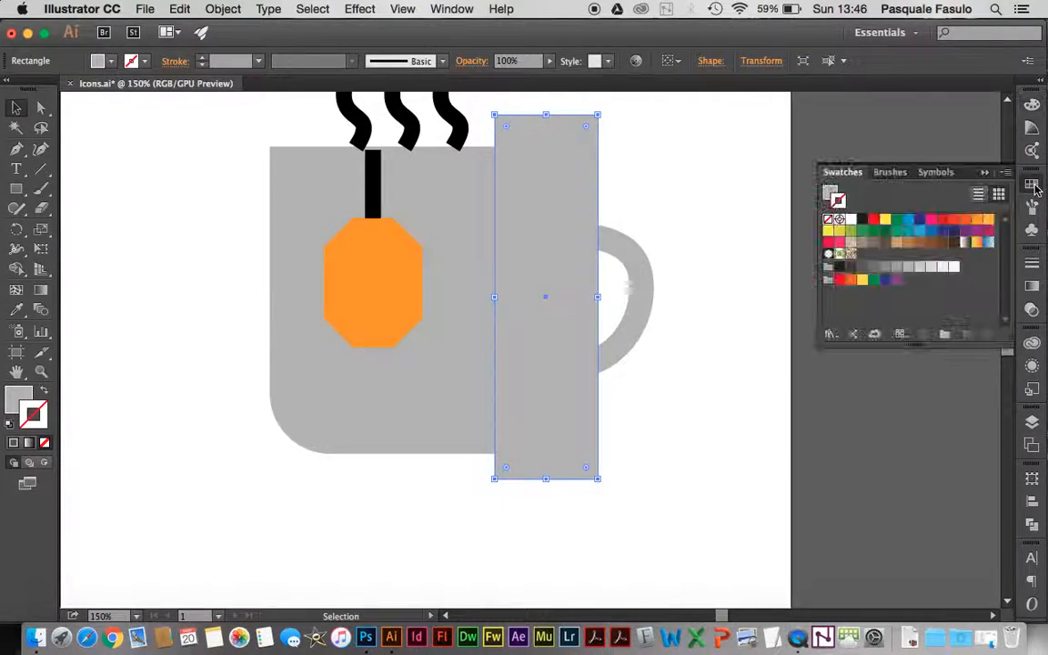
{"action": "left_click", "coordinate": [920, 268]}
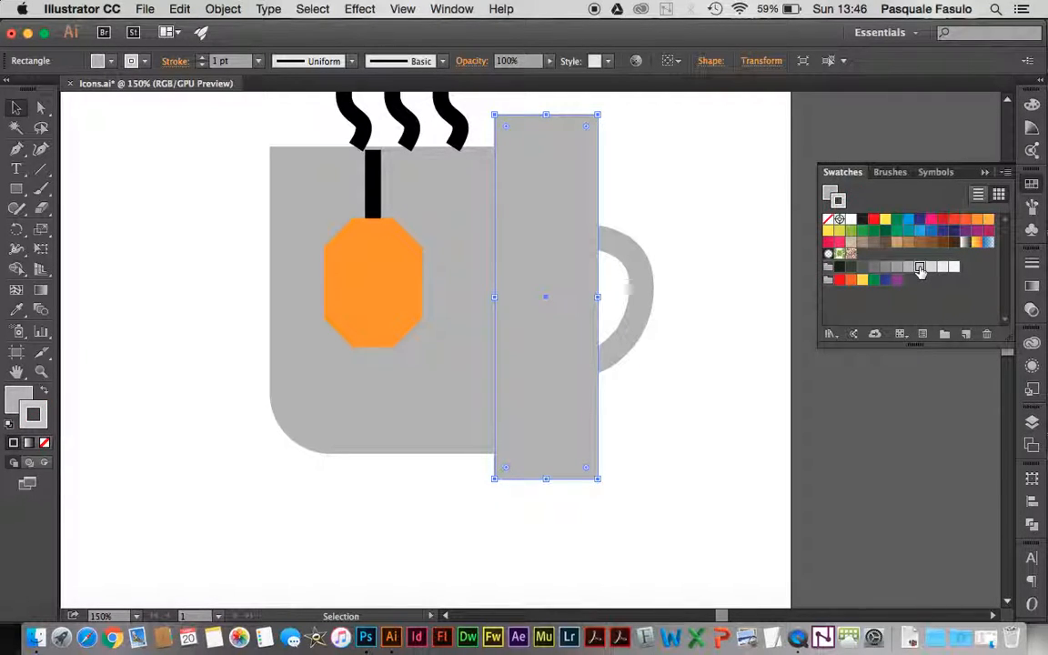
{"action": "left_click", "coordinate": [43, 442]}
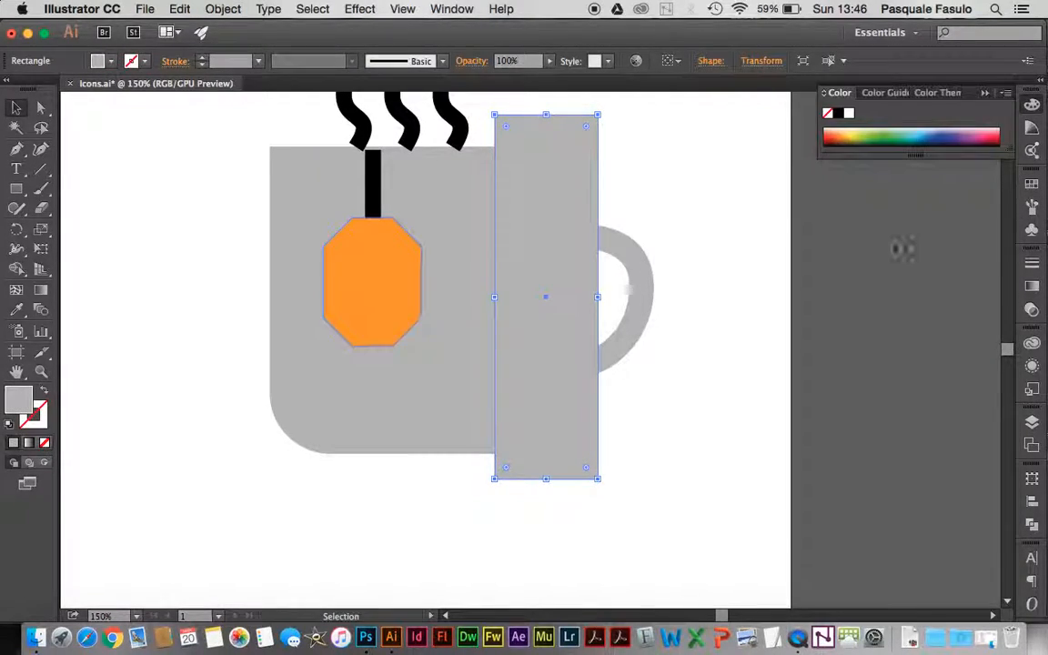
Step: Fill the tall rectangle over the mug's handle side with the next lighter grey swatch than the mug body
{"action": "left_click", "coordinate": [1032, 183]}
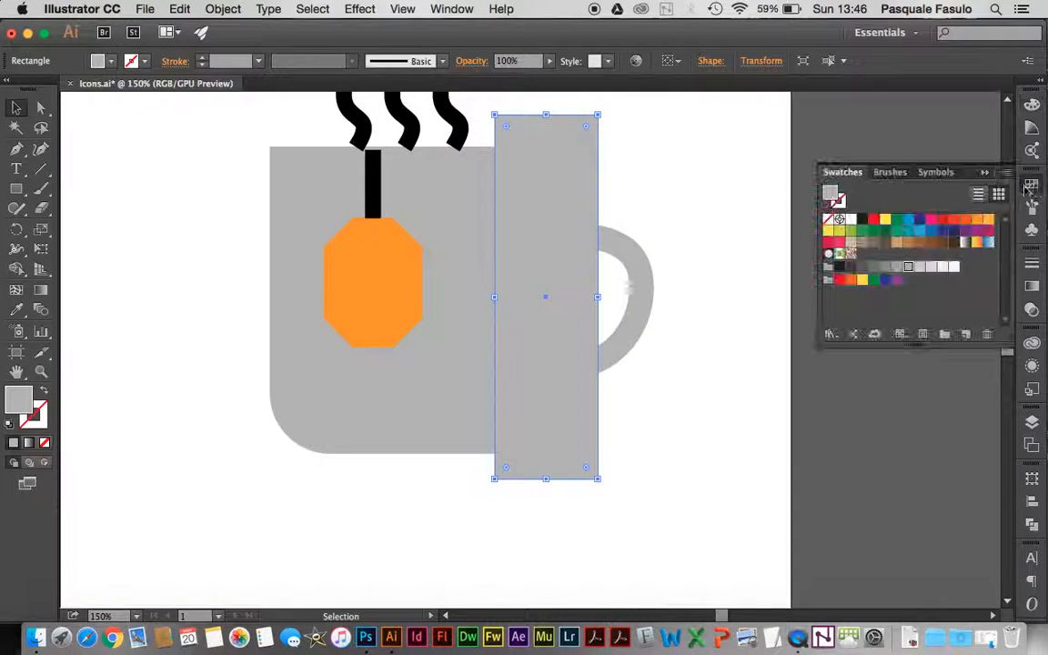
{"action": "left_click", "coordinate": [919, 269]}
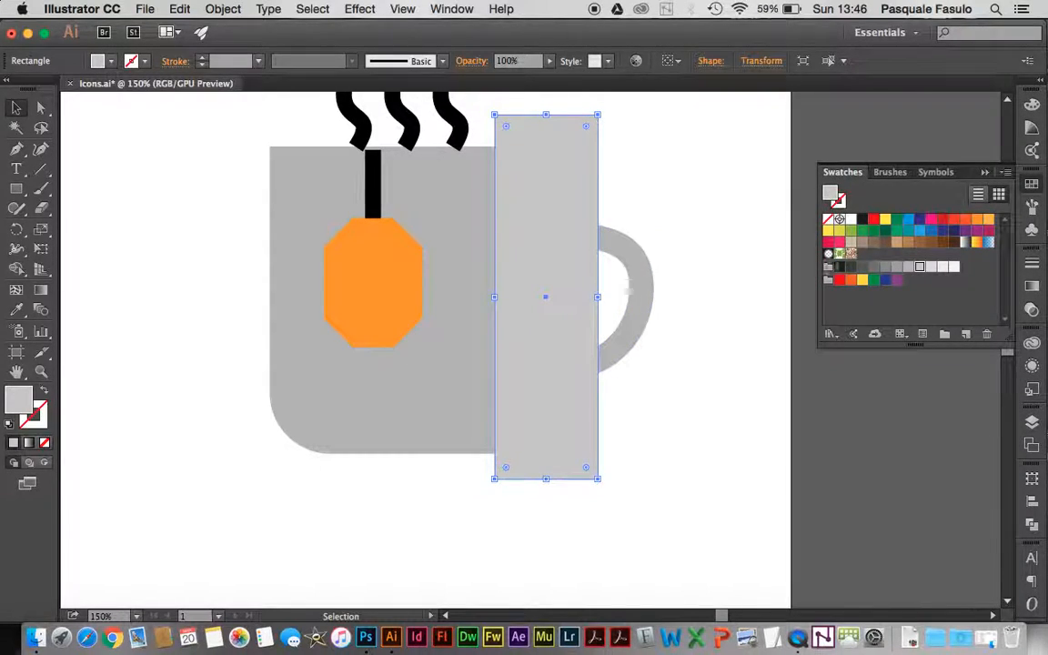
{"action": "left_click", "coordinate": [908, 268]}
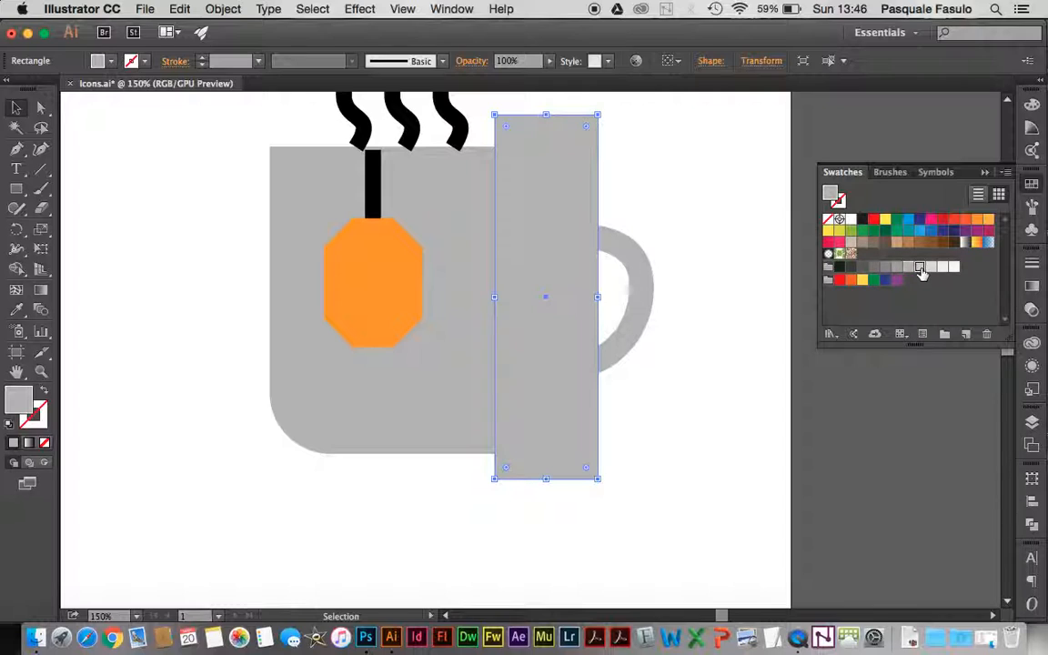
{"action": "left_click", "coordinate": [918, 268]}
{"action": "left_click", "coordinate": [661, 170]}
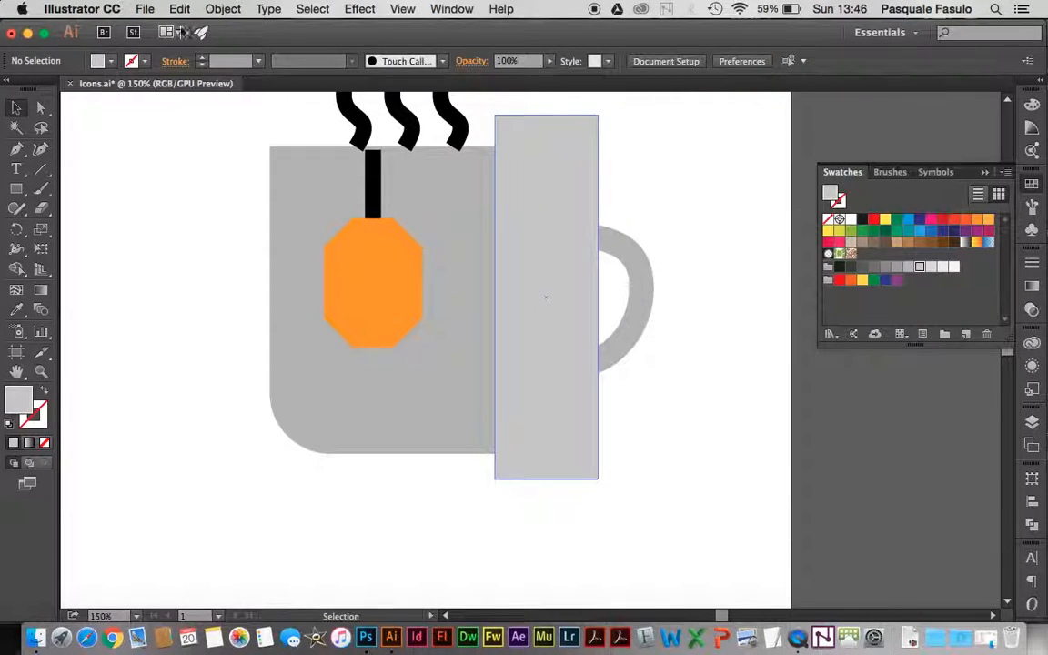
Step: Paste the copied mug body in front, directly over the original mug and the tall rectangle
{"action": "left_click", "coordinate": [223, 9]}
{"action": "mouse_move", "coordinate": [180, 8]}
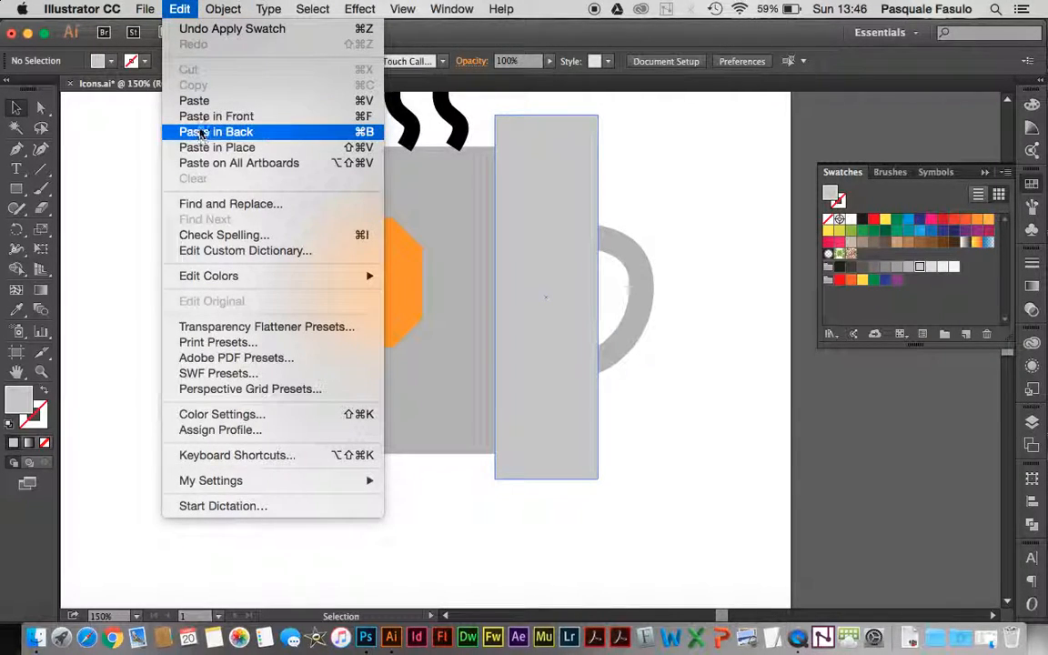
{"action": "left_click", "coordinate": [182, 116]}
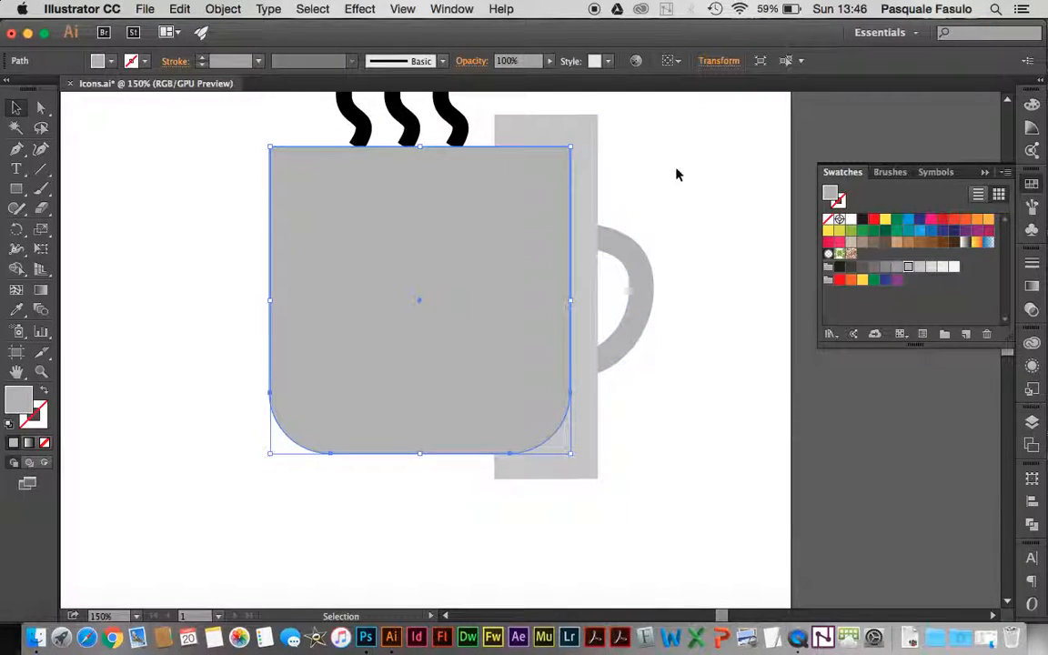
Step: Intersect the pasted mug body with the tall rectangle, leaving a strip trimmed to the mug's handle-side outline
{"action": "left_click", "coordinate": [591, 164], "text": "shift"}
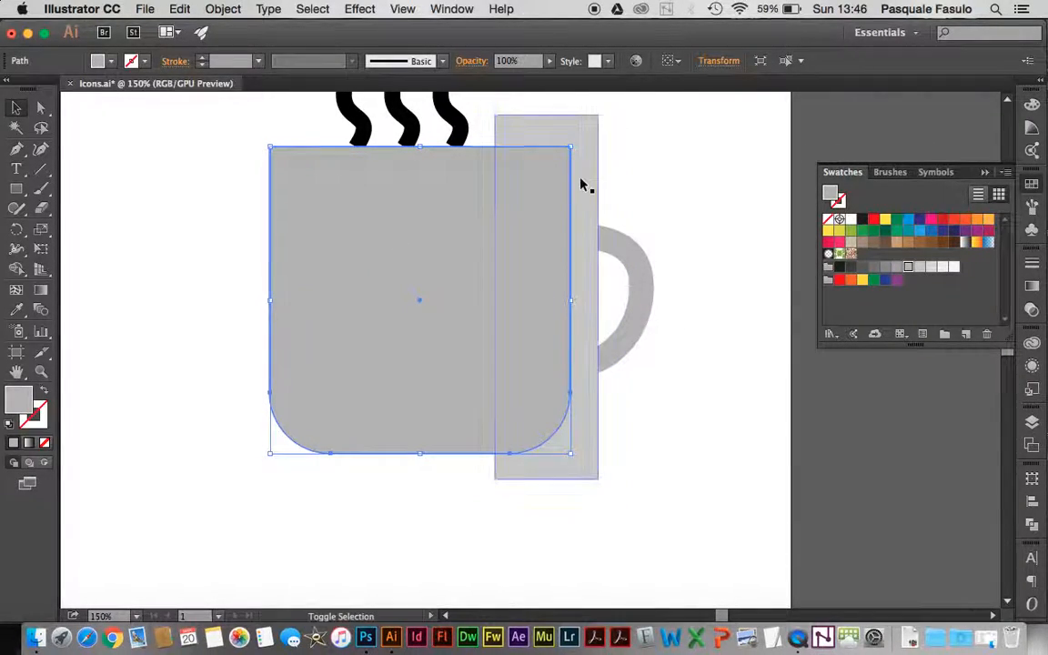
{"action": "left_click", "coordinate": [582, 182], "text": "shift"}
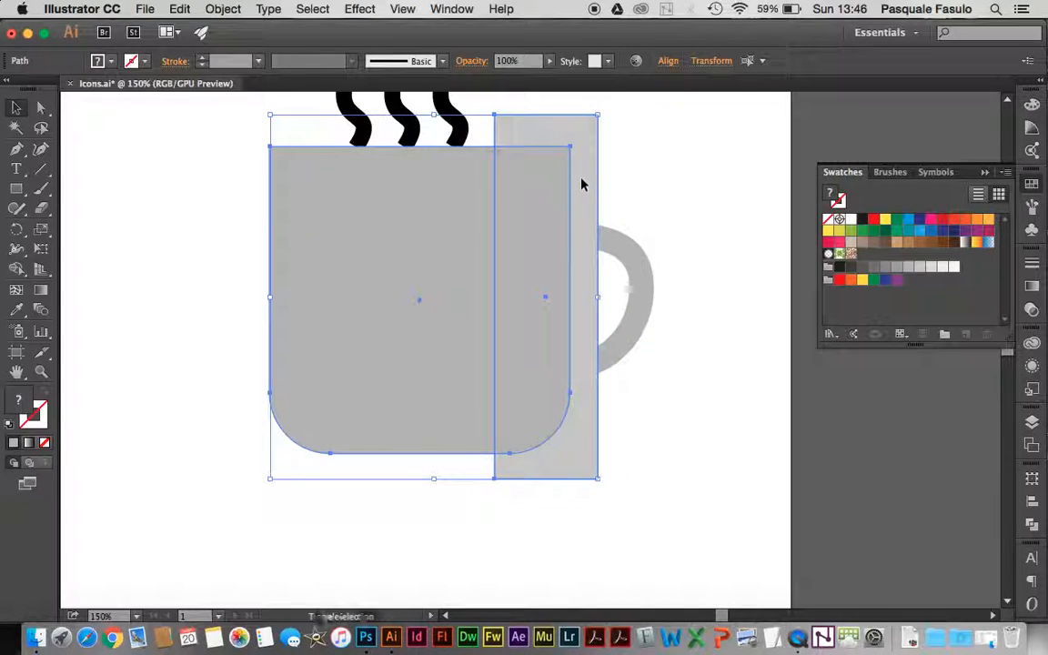
{"action": "left_click", "coordinate": [1032, 525]}
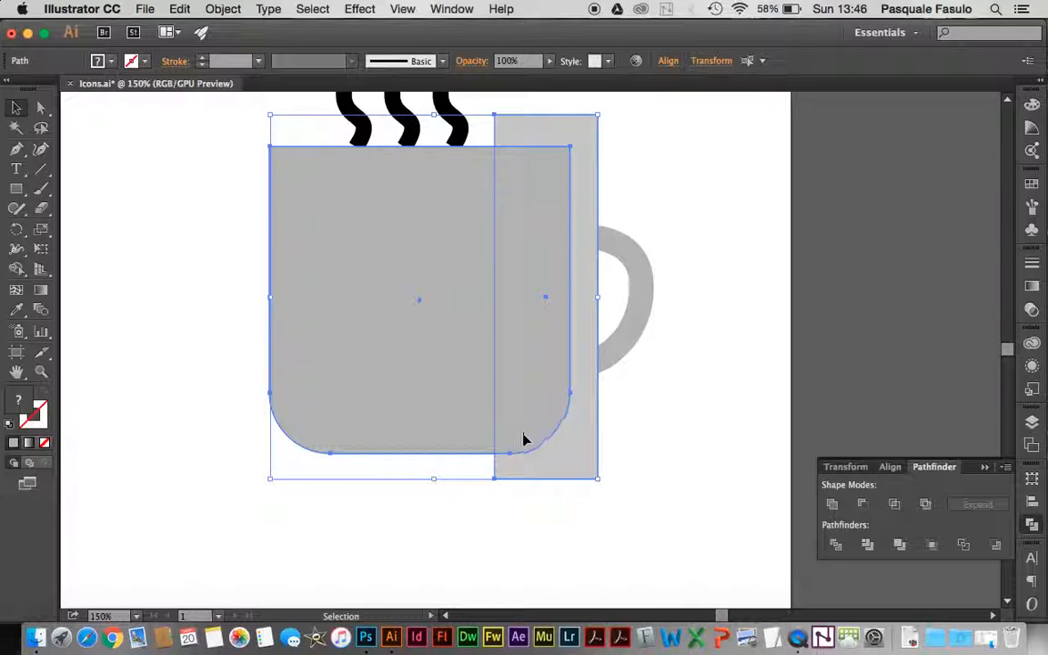
{"action": "left_click", "coordinate": [894, 504]}
{"action": "left_click", "coordinate": [744, 209]}
Step: Fill the trimmed handle-side strip with the next lighter grey swatch than the mug body
{"action": "left_click", "coordinate": [554, 210]}
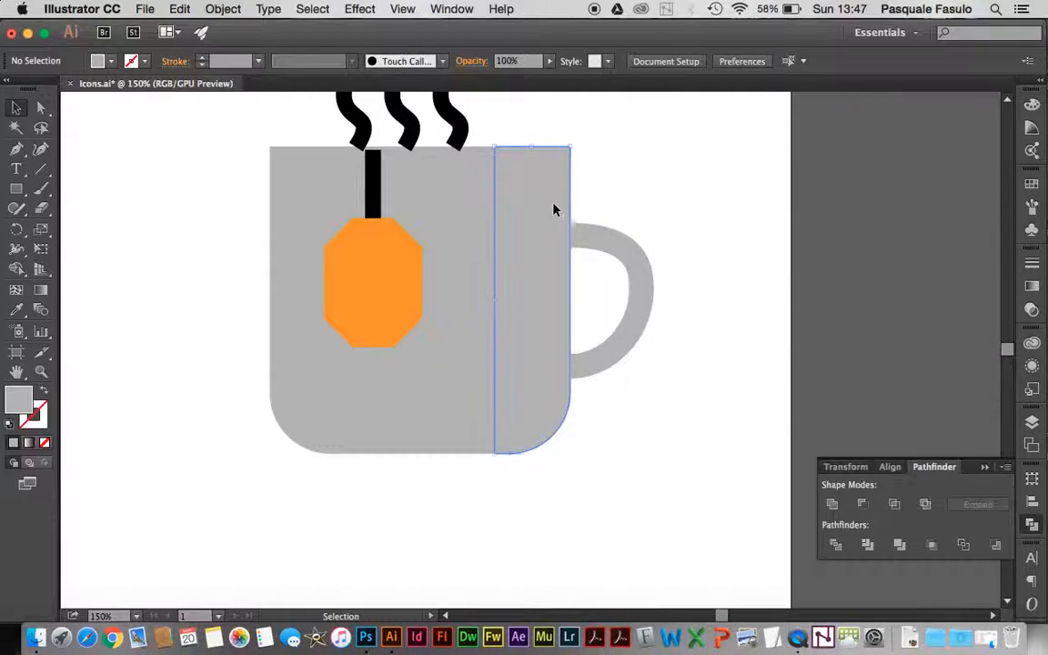
{"action": "left_click", "coordinate": [1026, 185]}
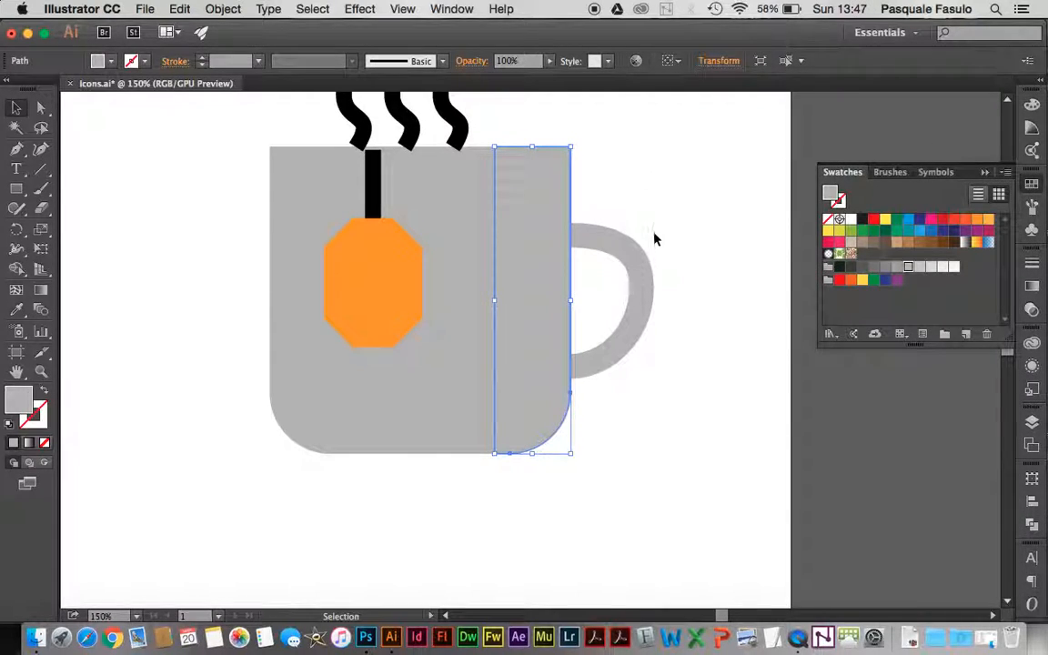
{"action": "left_click", "coordinate": [919, 268]}
{"action": "left_click", "coordinate": [659, 117]}
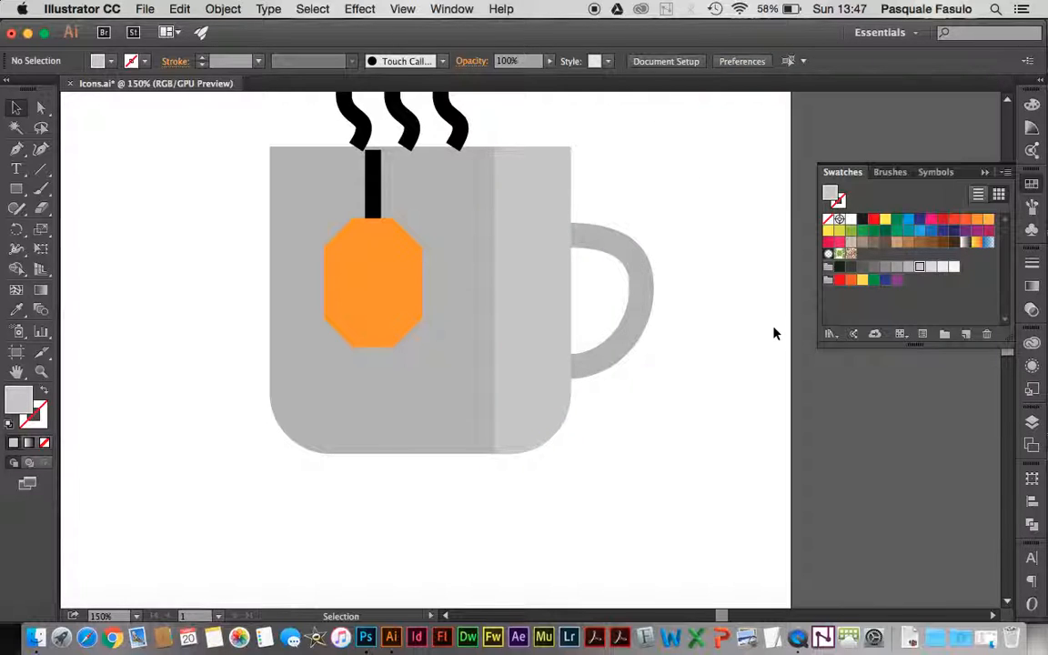
Step: Match the mug handle's fill to the strip's lighter grey with the Eyedropper
{"action": "left_click", "coordinate": [603, 361]}
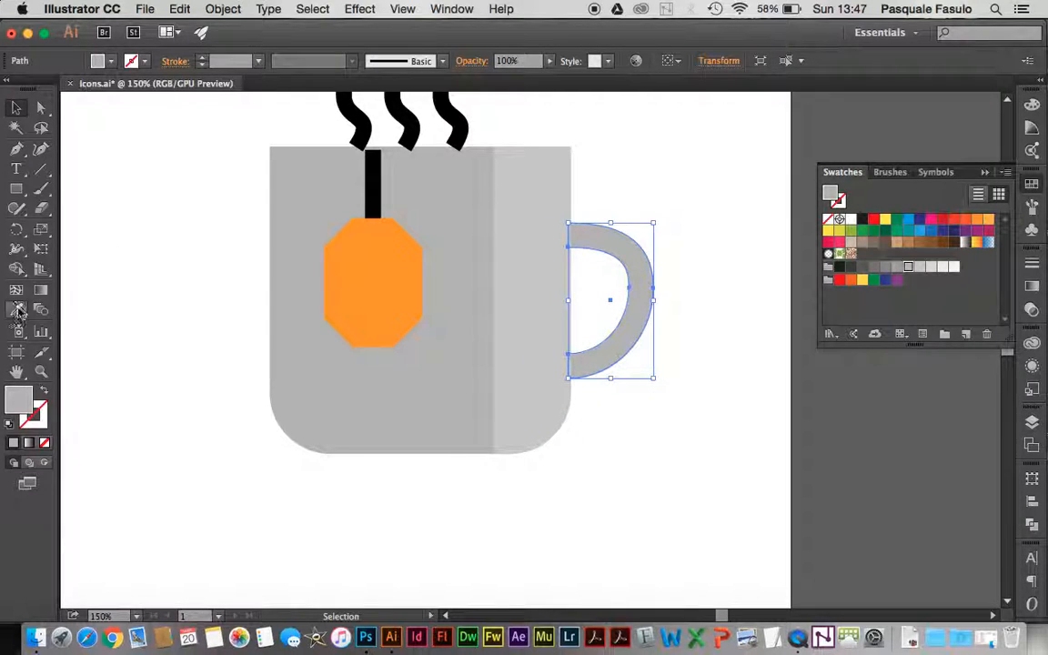
{"action": "left_click", "coordinate": [16, 309]}
{"action": "left_click", "coordinate": [15, 108]}
{"action": "left_click", "coordinate": [112, 192]}
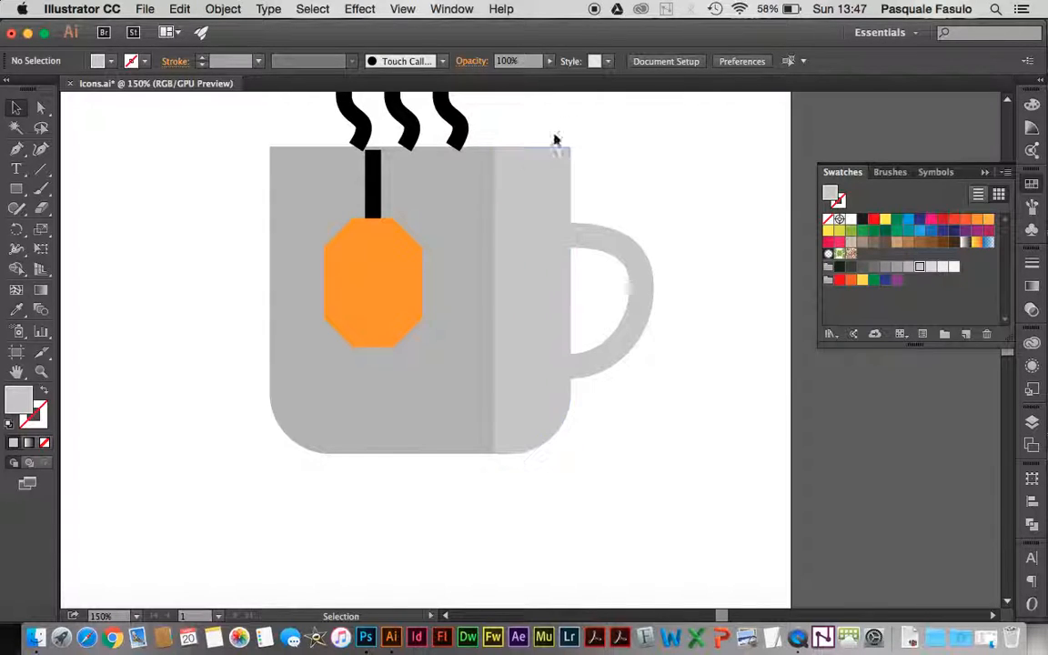
Step: Slant the strip's inner edge by moving its upper corner toward the tea bag and its lower corner to the start of the mug's rounded corner
{"action": "left_click", "coordinate": [39, 107]}
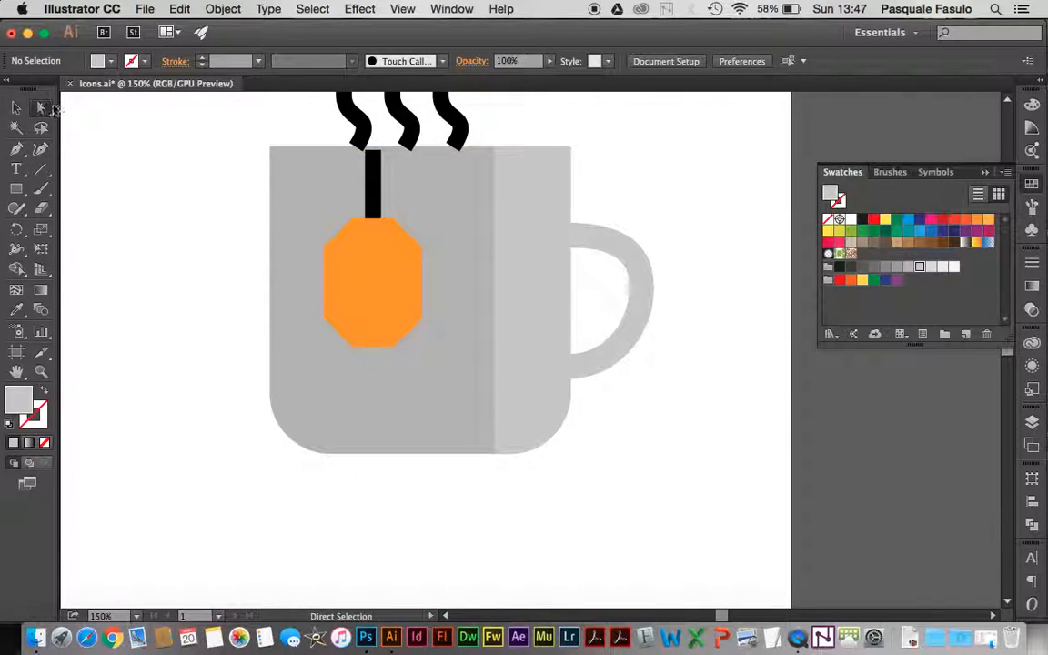
{"action": "left_click", "coordinate": [495, 148]}
{"action": "mouse_move", "coordinate": [495, 156]}
{"action": "left_mouse_down"}
{"action": "mouse_move", "coordinate": [388, 164]}
{"action": "mouse_move", "coordinate": [413, 169]}
{"action": "left_mouse_up"}
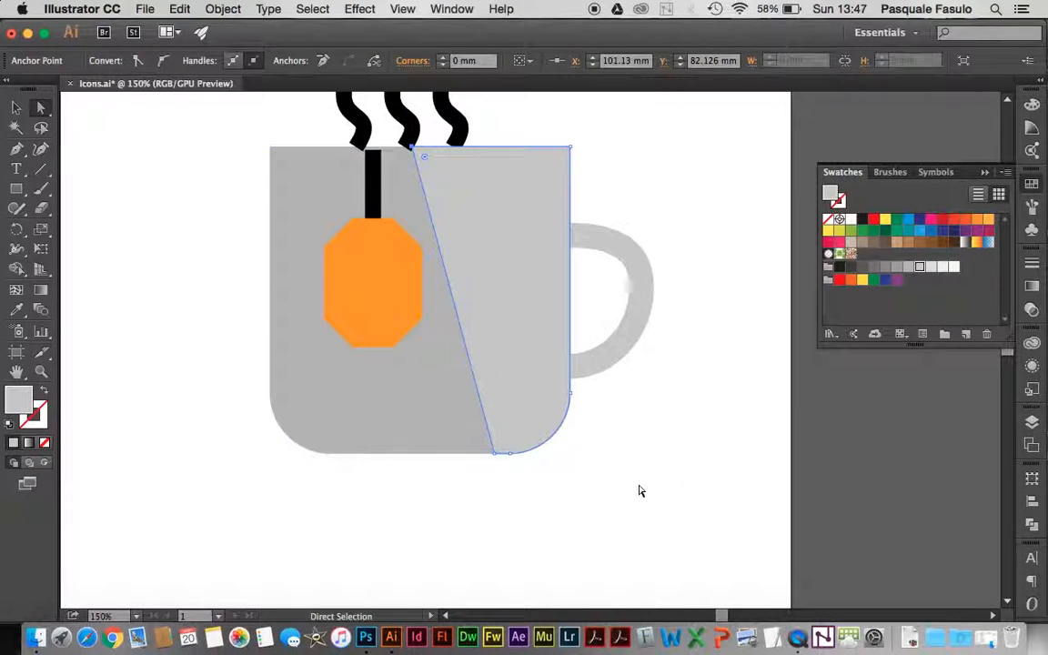
{"action": "left_click", "coordinate": [594, 476]}
{"action": "left_click", "coordinate": [496, 454]}
{"action": "left_click_drag", "start_coordinate": [496, 455], "coordinate": [512, 459]}
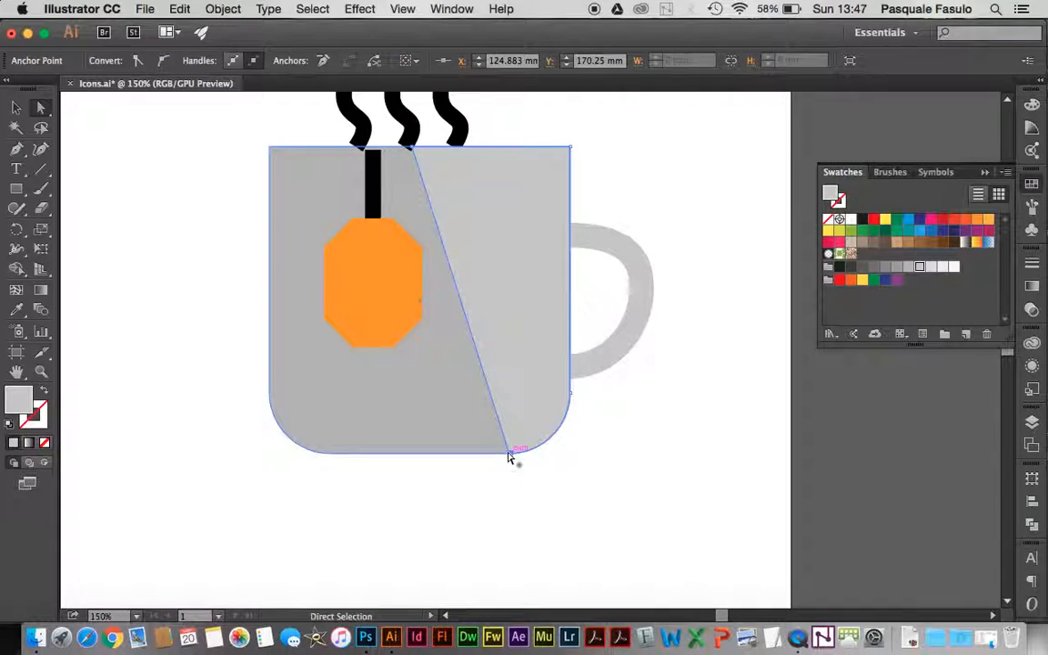
{"action": "left_click", "coordinate": [531, 476]}
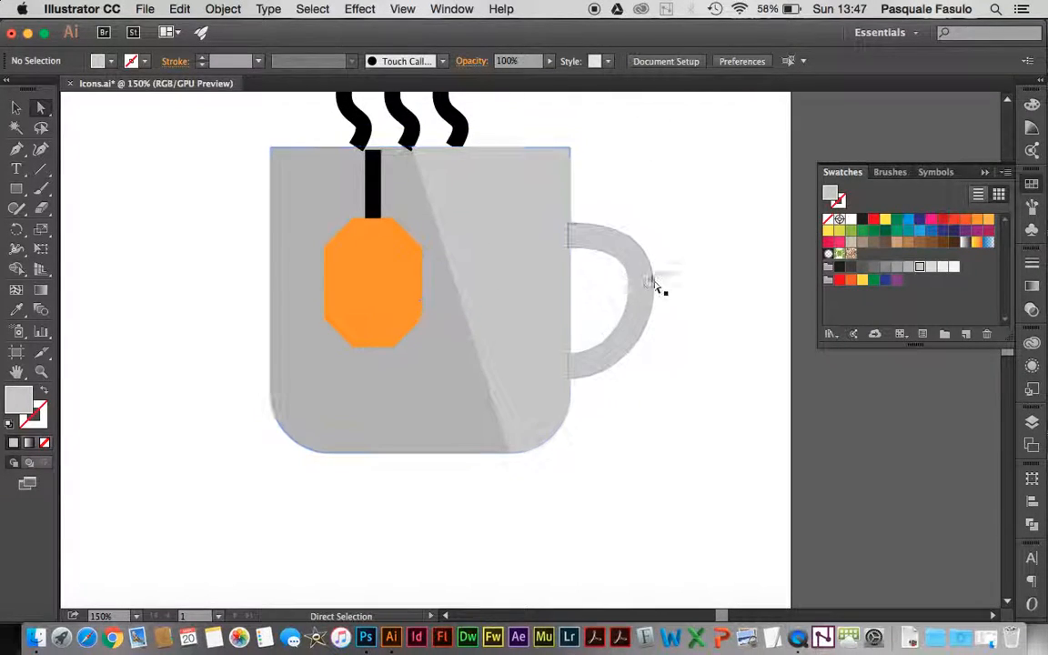
Step: Copy the orange tea bag label and paste the duplicate in place over the original
{"action": "left_click", "coordinate": [16, 109]}
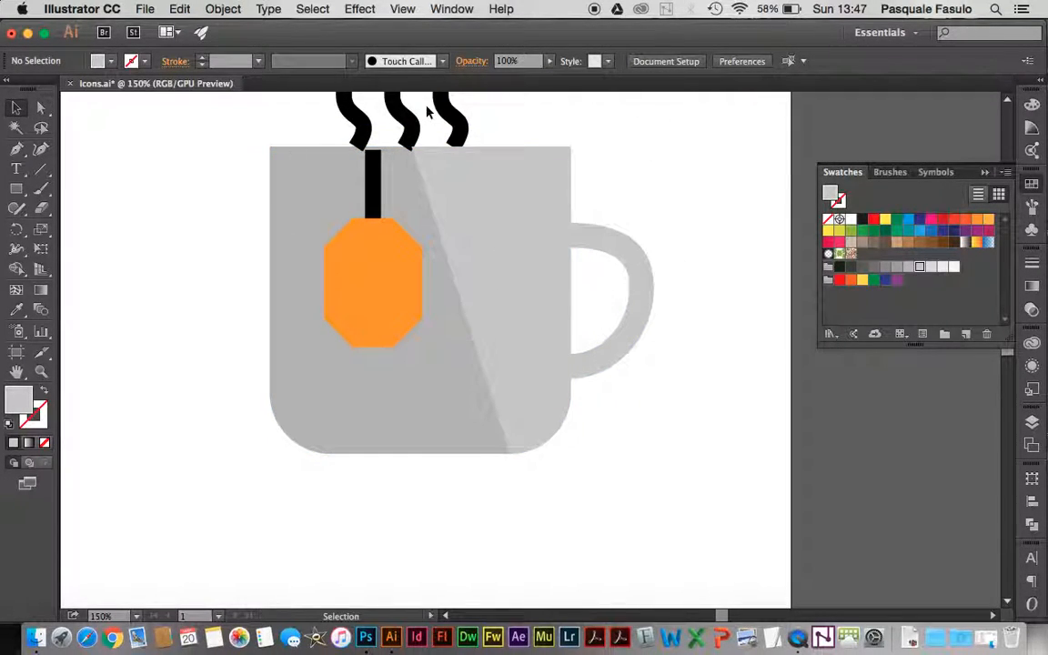
{"action": "left_click", "coordinate": [307, 257]}
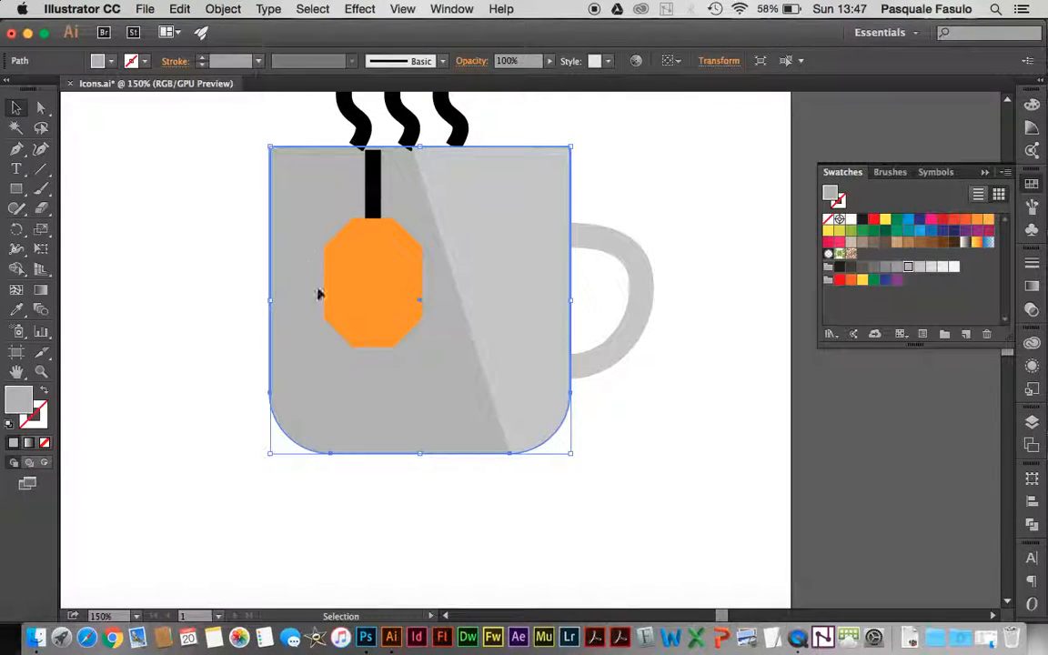
{"action": "left_click", "coordinate": [380, 268]}
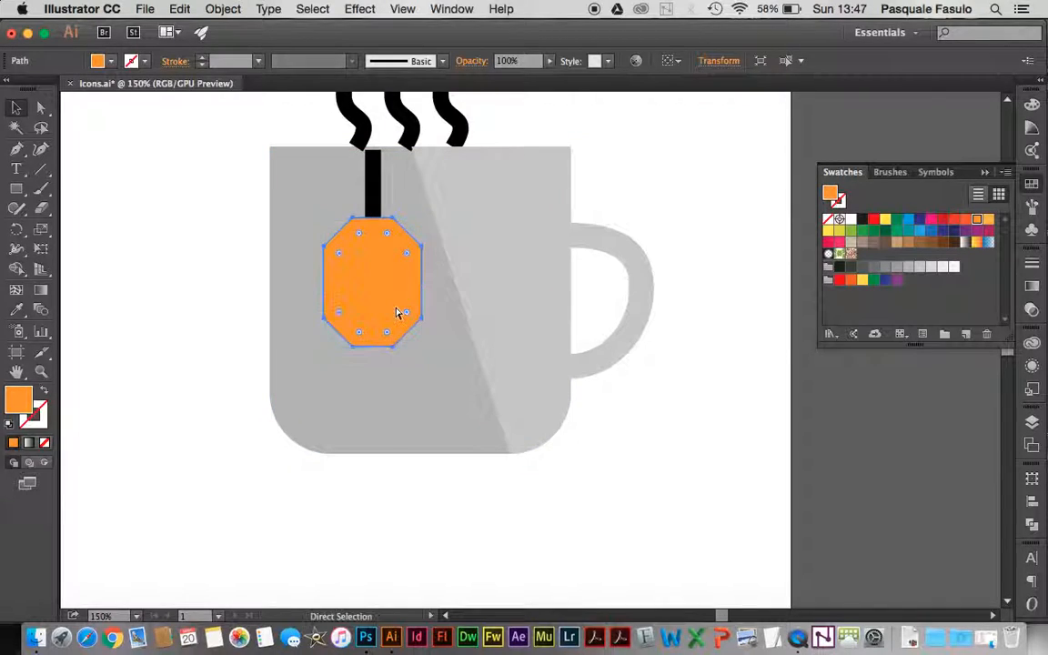
{"action": "key", "text": "super+equal"}
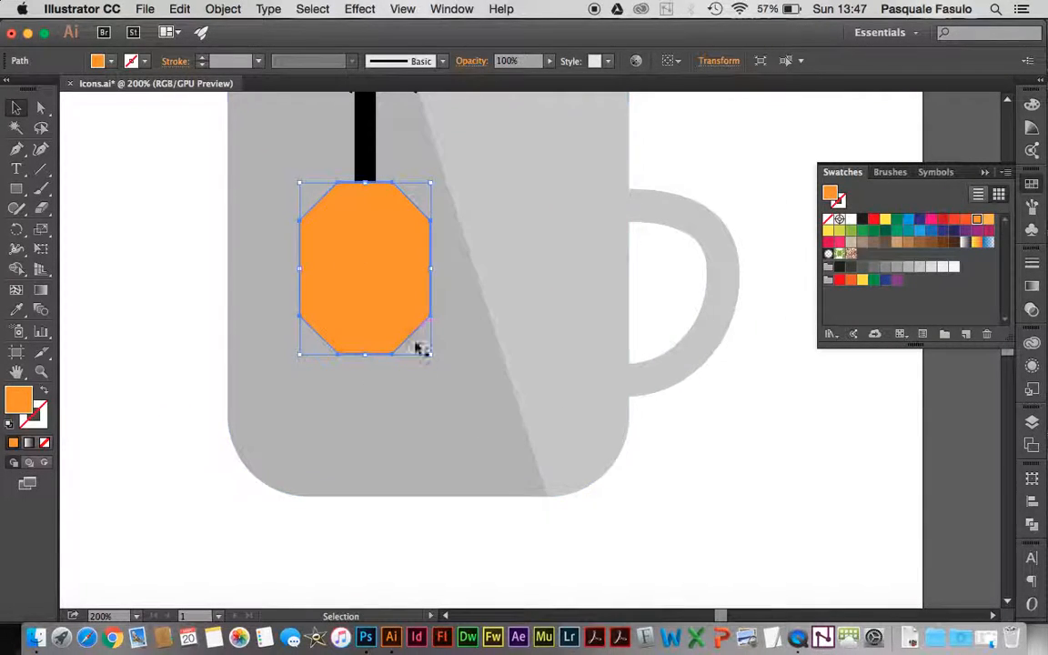
{"action": "key", "text": "super"}
{"action": "key", "text": "super"}
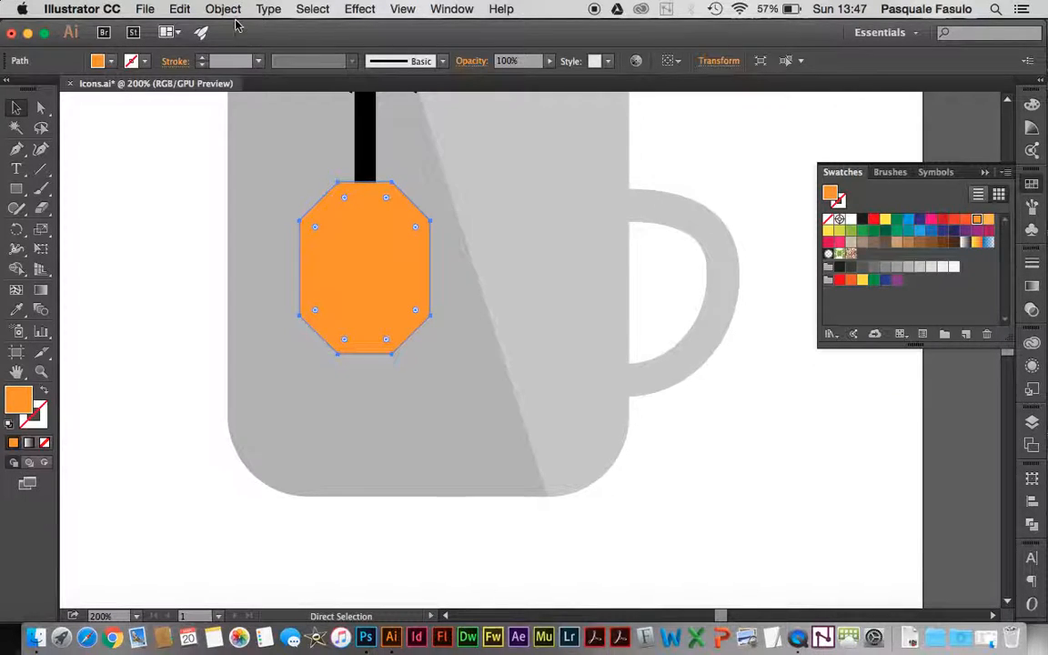
{"action": "left_click", "coordinate": [178, 10]}
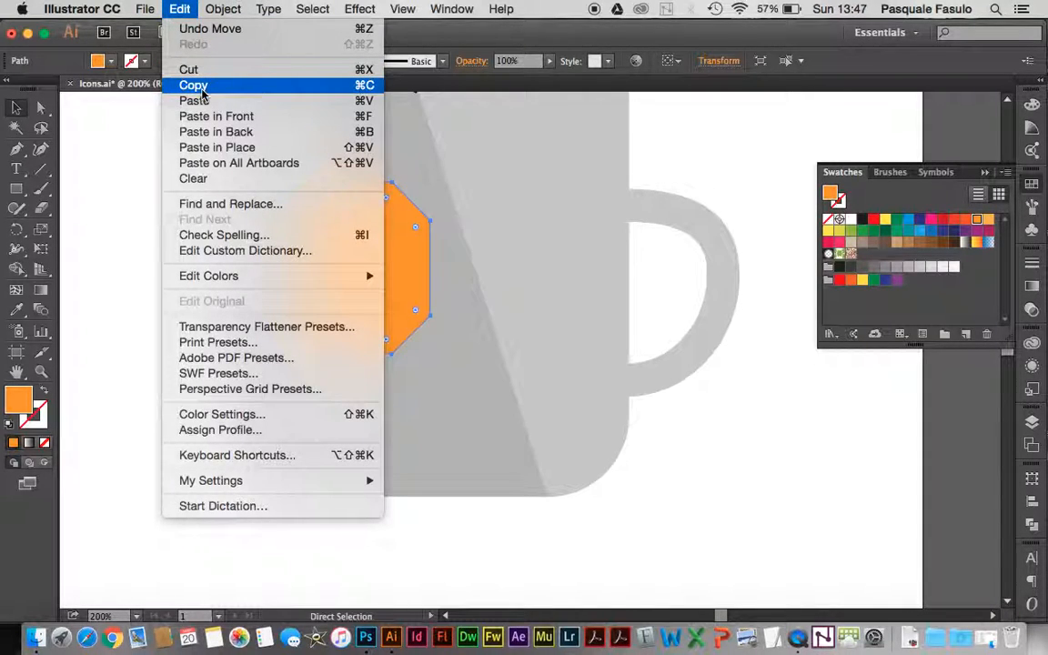
{"action": "left_click", "coordinate": [214, 147]}
{"action": "key", "text": "v"}
{"action": "left_click", "coordinate": [110, 202]}
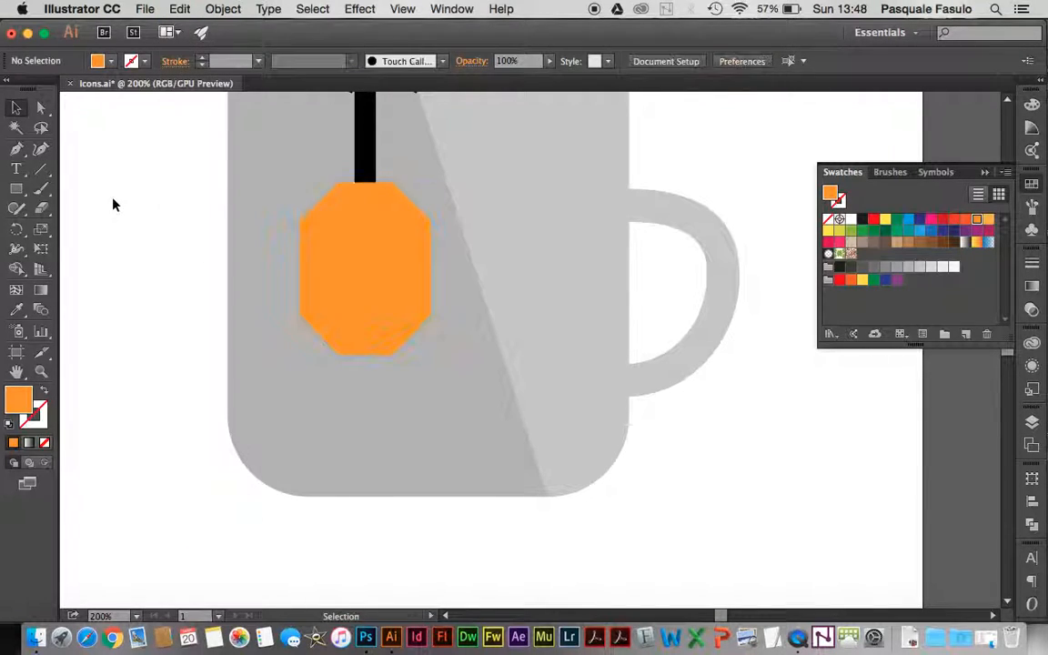
Step: Nudge the duplicate orange label one large increment down and one large increment to the left
{"action": "left_click", "coordinate": [338, 258]}
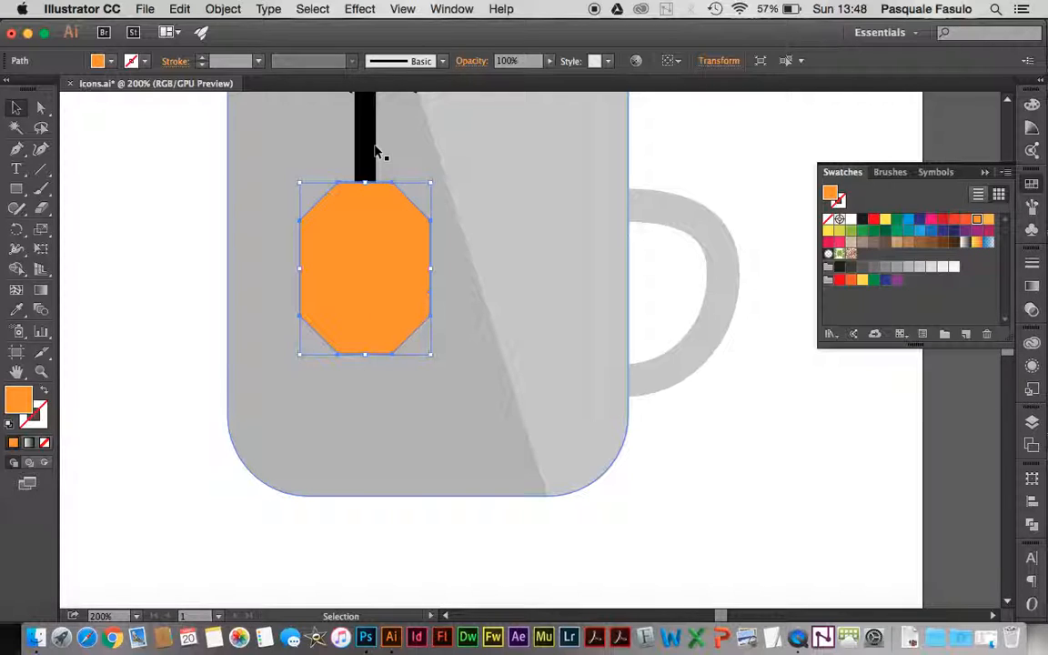
{"action": "key", "text": "shift+Down"}
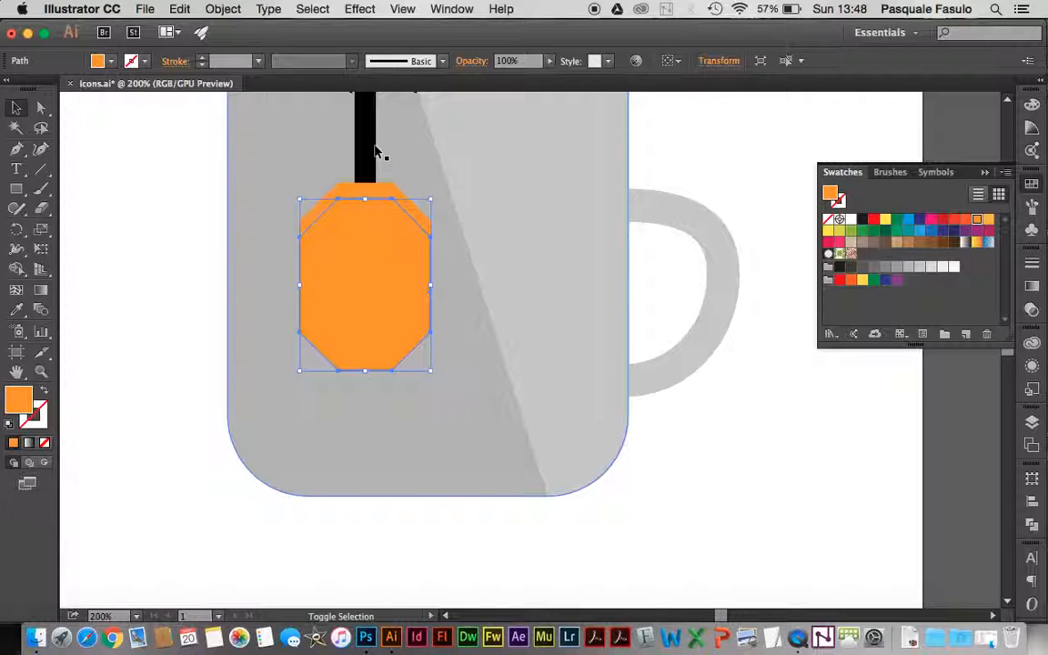
{"action": "key", "text": "shift+Left"}
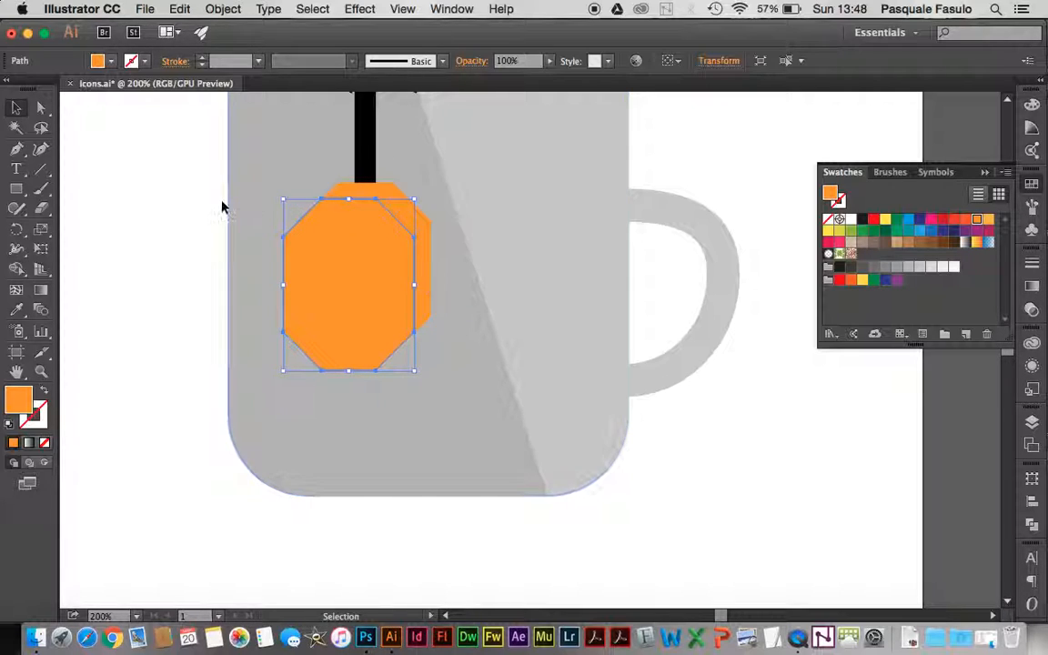
{"action": "left_click", "coordinate": [168, 201]}
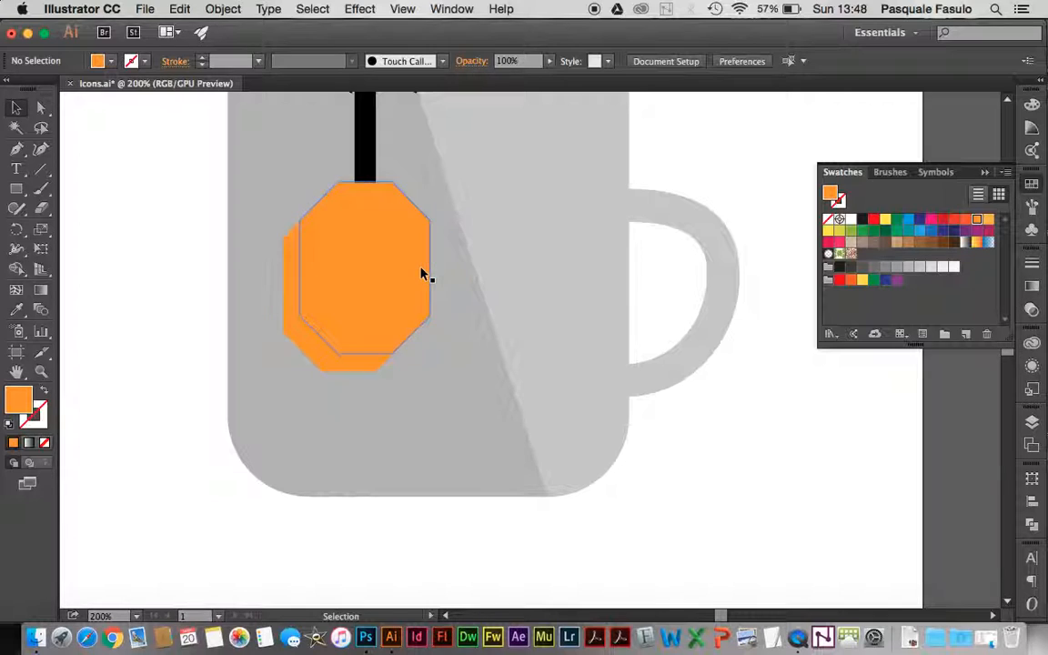
Step: Bring the original orange tea bag label to the front, above its offset duplicate
{"action": "left_click", "coordinate": [368, 308]}
{"action": "left_click", "coordinate": [124, 265]}
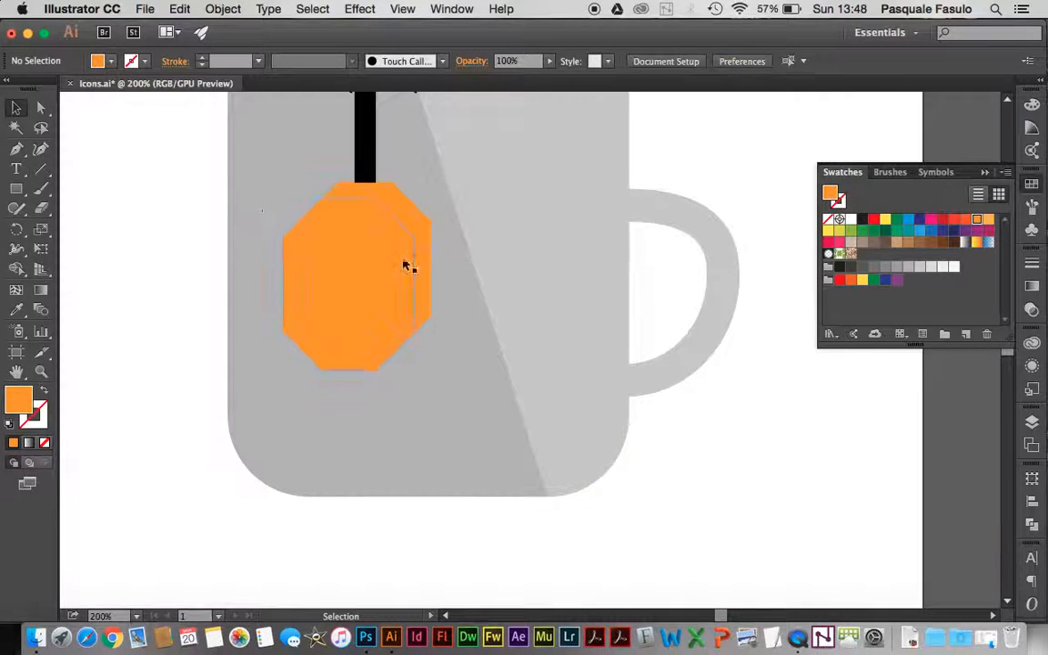
{"action": "left_click", "coordinate": [340, 274]}
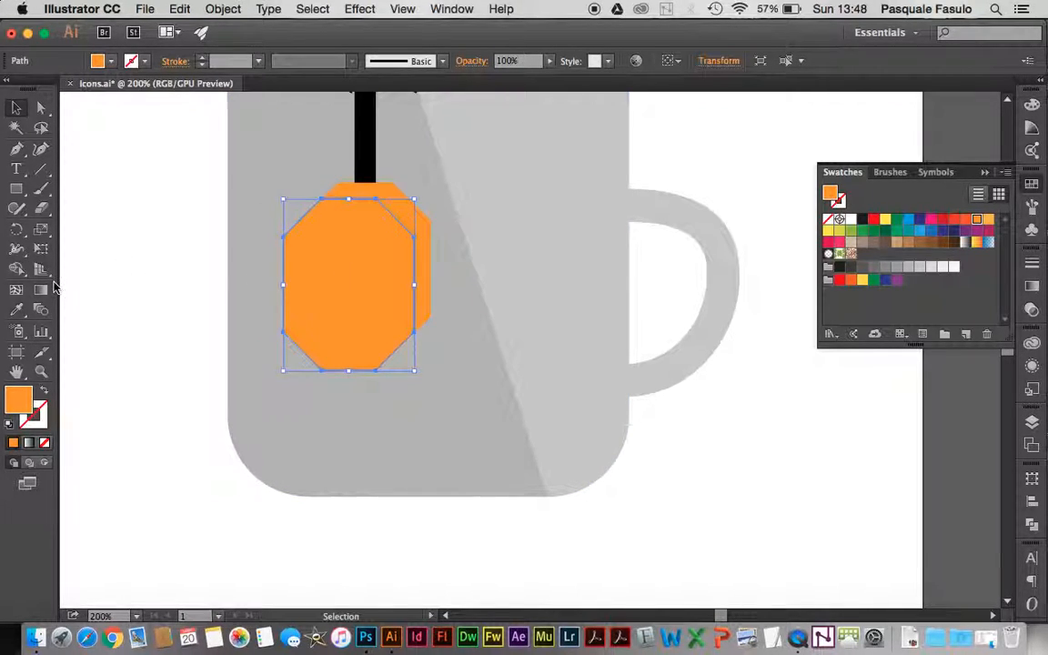
{"action": "left_click", "coordinate": [402, 202]}
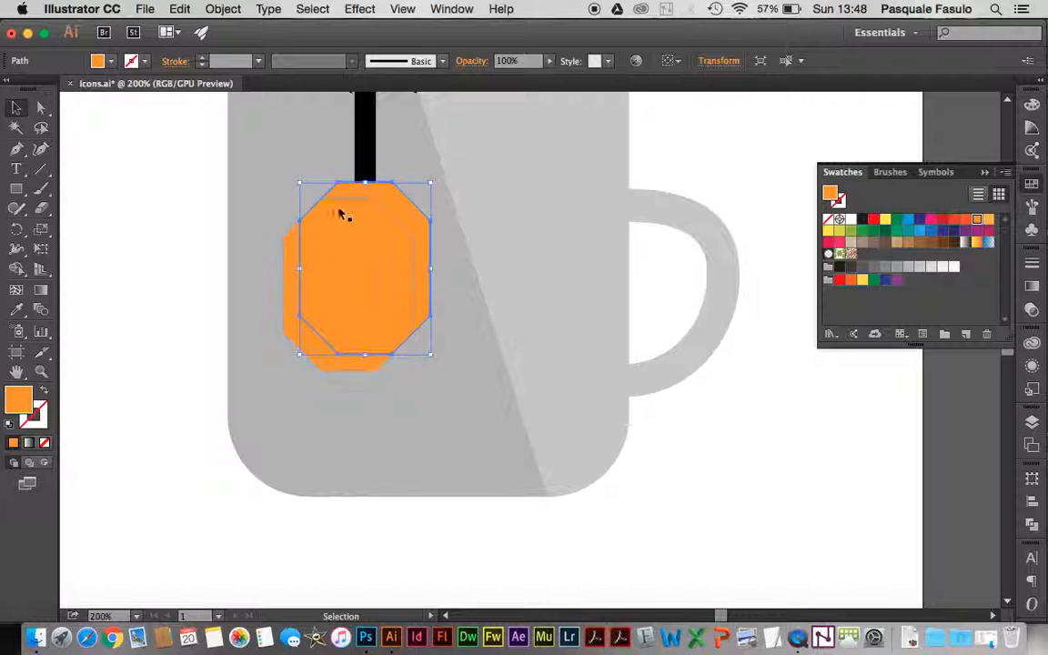
{"action": "left_click", "coordinate": [164, 304]}
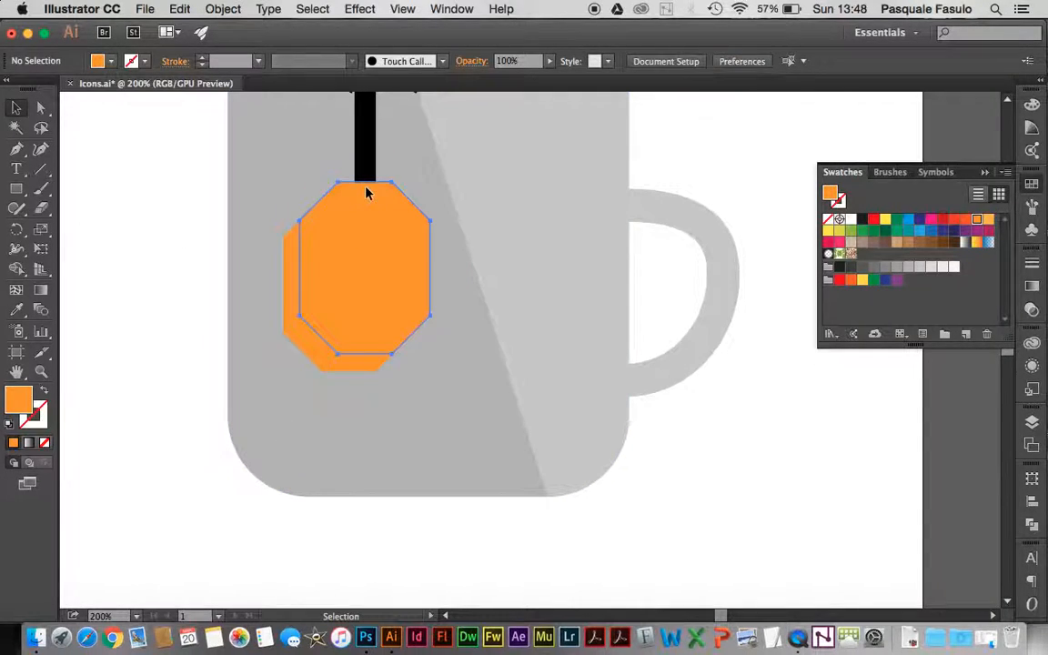
{"action": "left_click", "coordinate": [367, 193]}
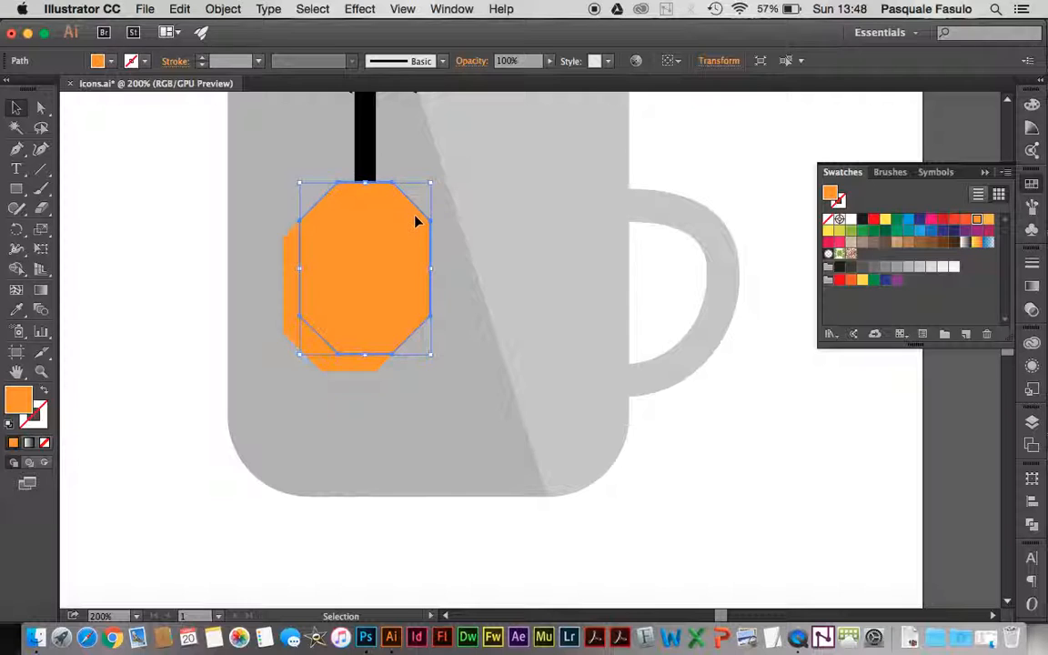
{"action": "left_click", "coordinate": [223, 8]}
{"action": "mouse_move", "coordinate": [226, 44]}
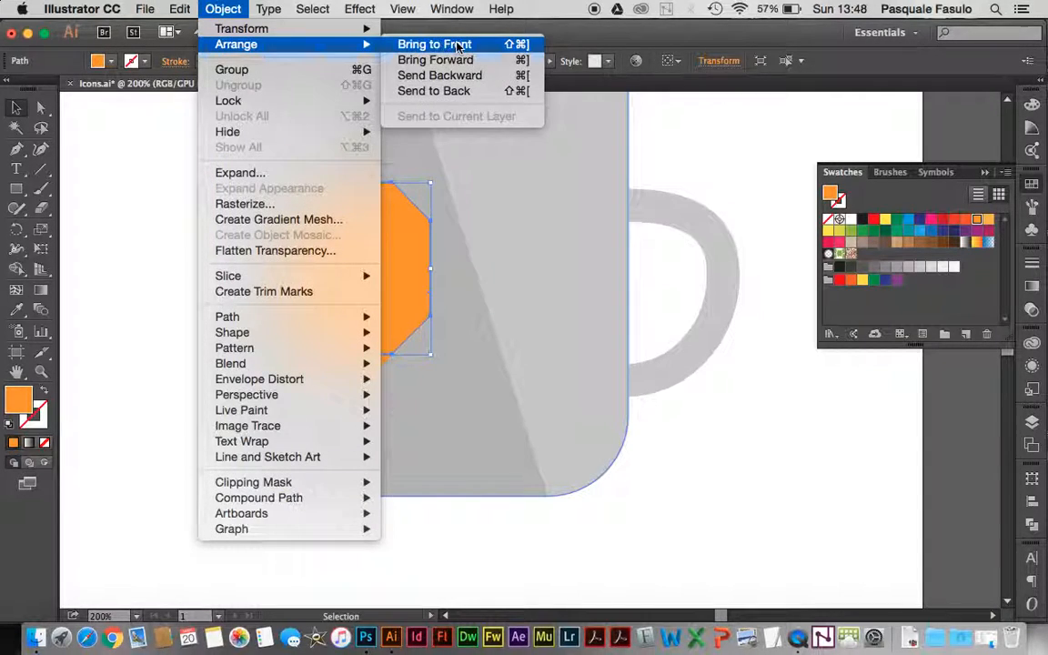
{"action": "left_click", "coordinate": [434, 44]}
{"action": "left_click", "coordinate": [171, 208]}
Step: Recolour the offset duplicate label as a shadow, using a grey slightly darker than the mug body
{"action": "left_click", "coordinate": [292, 320]}
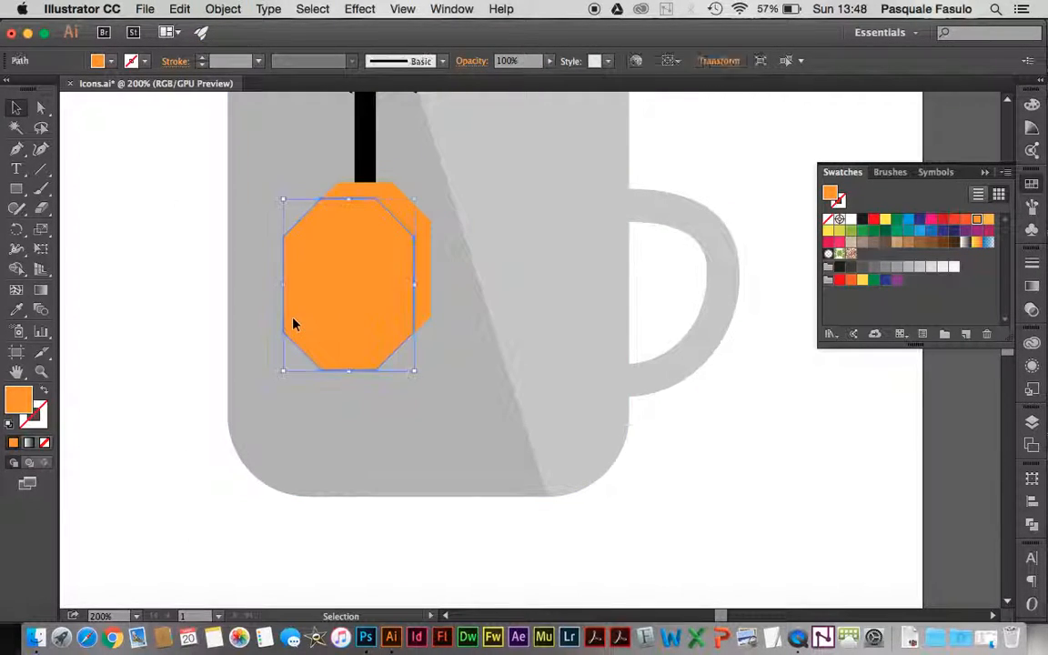
{"action": "left_click", "coordinate": [17, 310]}
{"action": "left_click", "coordinate": [310, 362]}
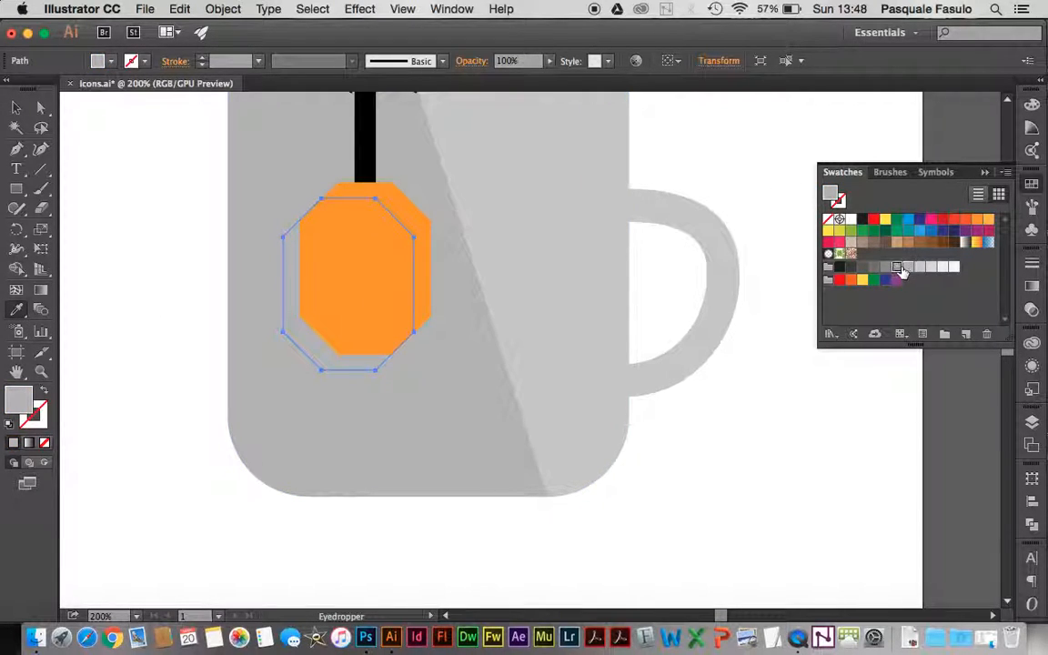
{"action": "left_click", "coordinate": [16, 107]}
{"action": "left_click", "coordinate": [157, 310]}
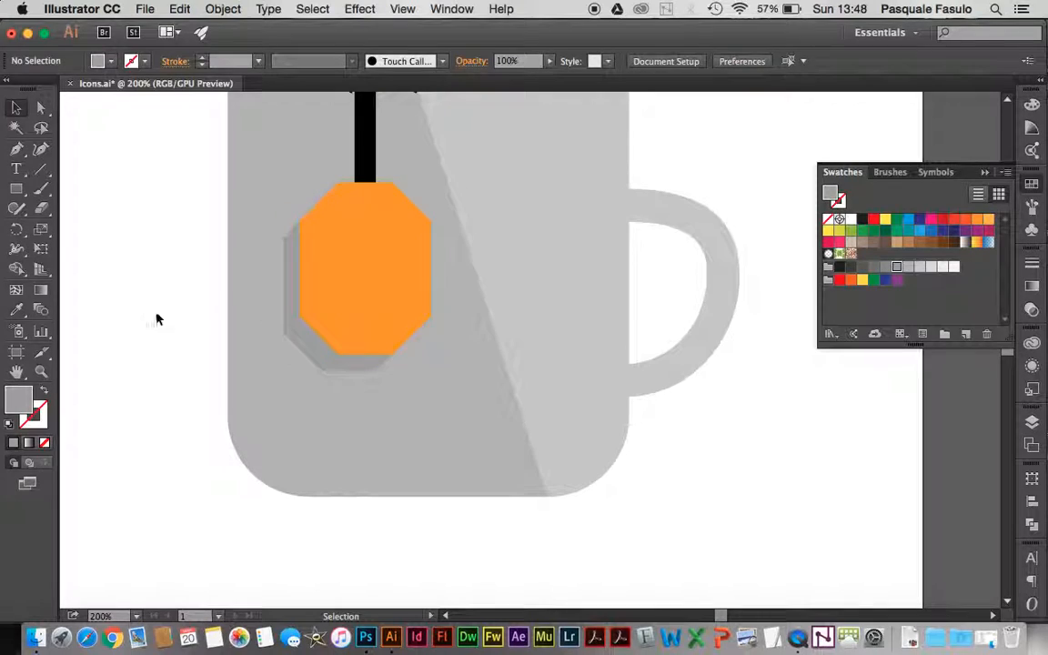
Step: Nudge the grey label shadow up and to the right, closer to the orange label
{"action": "left_click", "coordinate": [327, 366]}
{"action": "key", "text": "Up"}
{"action": "key", "text": "Up"}
{"action": "key", "text": "Up"}
{"action": "key", "text": "Up"}
{"action": "key", "text": "Right"}
{"action": "key", "text": "Right"}
{"action": "key", "text": "Right"}
{"action": "key", "text": "Right"}
{"action": "key", "text": "Down"}
{"action": "key", "text": "Right"}
{"action": "key", "text": "Up"}
{"action": "key", "text": "Up"}
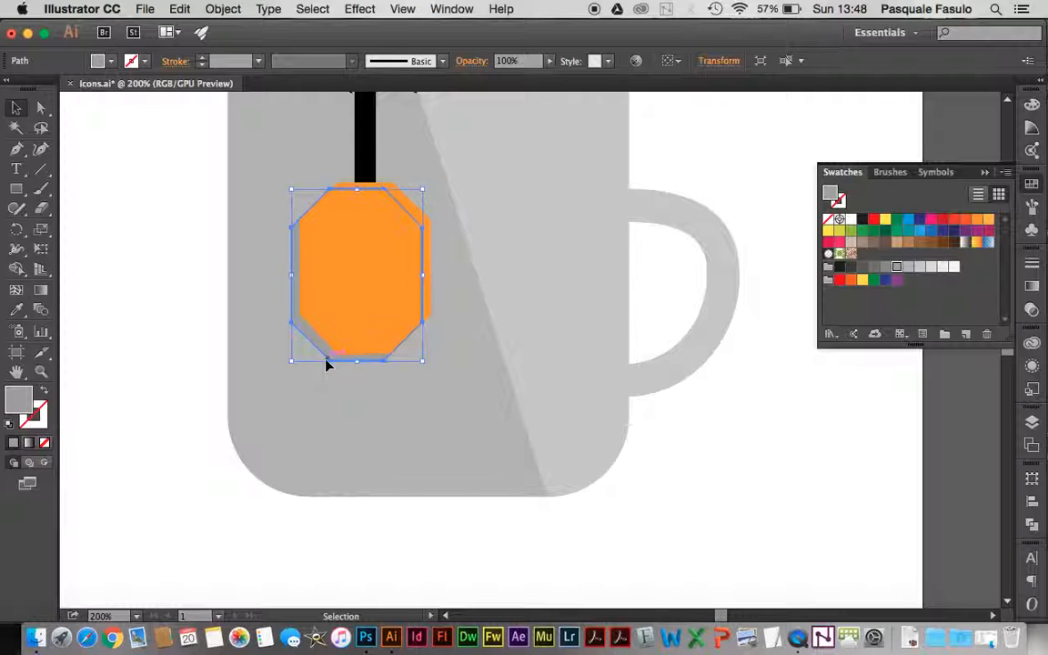
{"action": "left_click", "coordinate": [167, 262]}
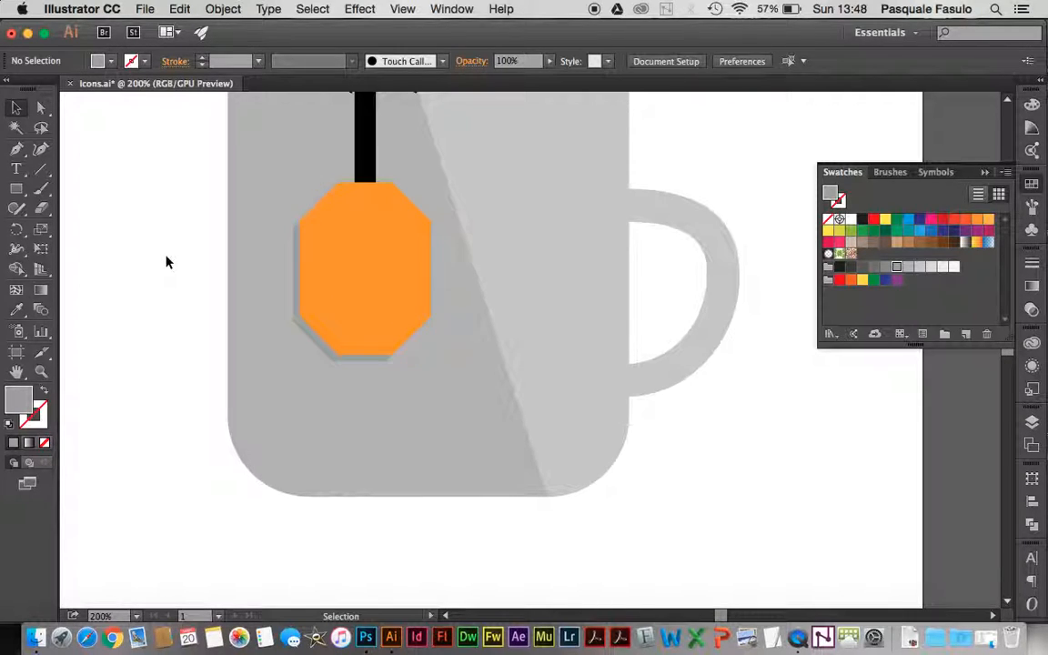
Step: Move the grey shadow down and to the left so a wider band shows beyond the orange label
{"action": "key", "text": "super+1"}
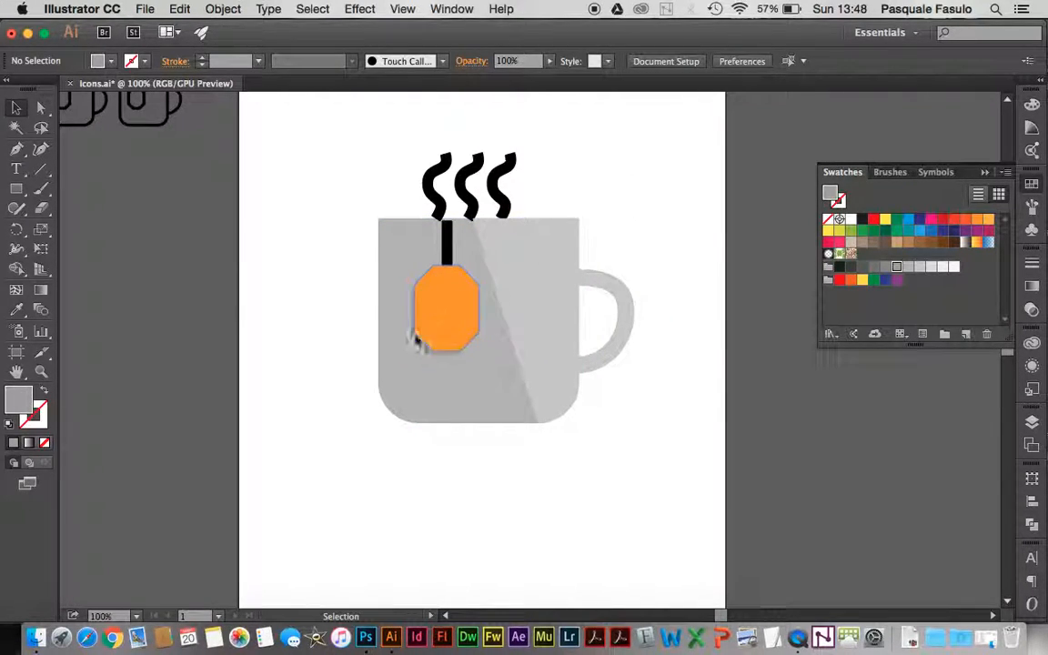
{"action": "key", "text": "super+plus"}
{"action": "key", "text": "super+plus"}
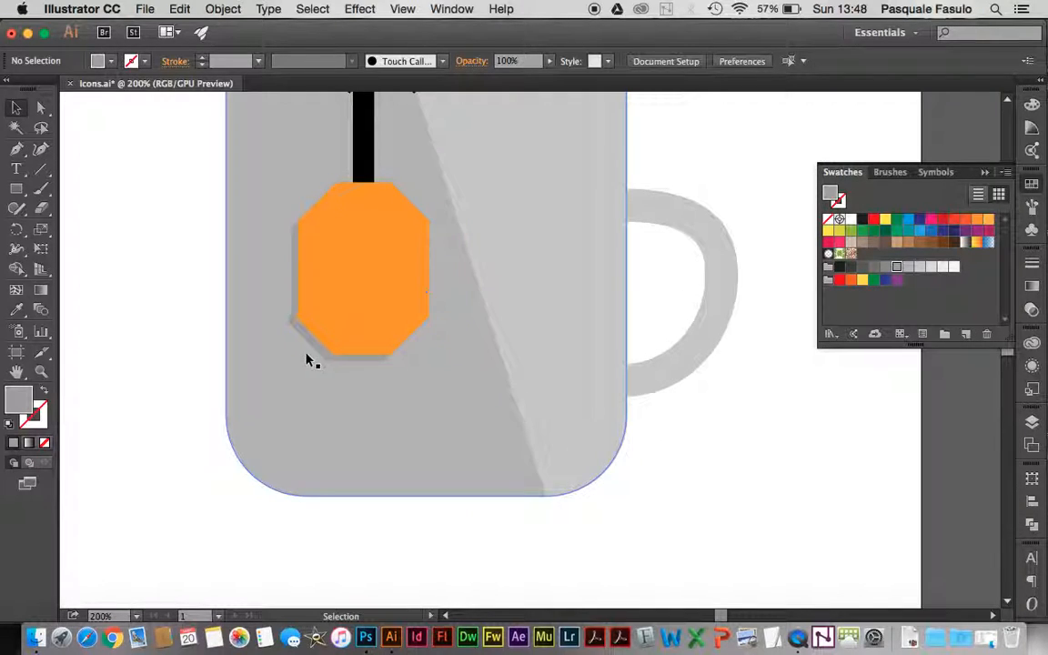
{"action": "left_click_drag", "start_coordinate": [315, 344], "coordinate": [304, 353]}
{"action": "left_click", "coordinate": [77, 250]}
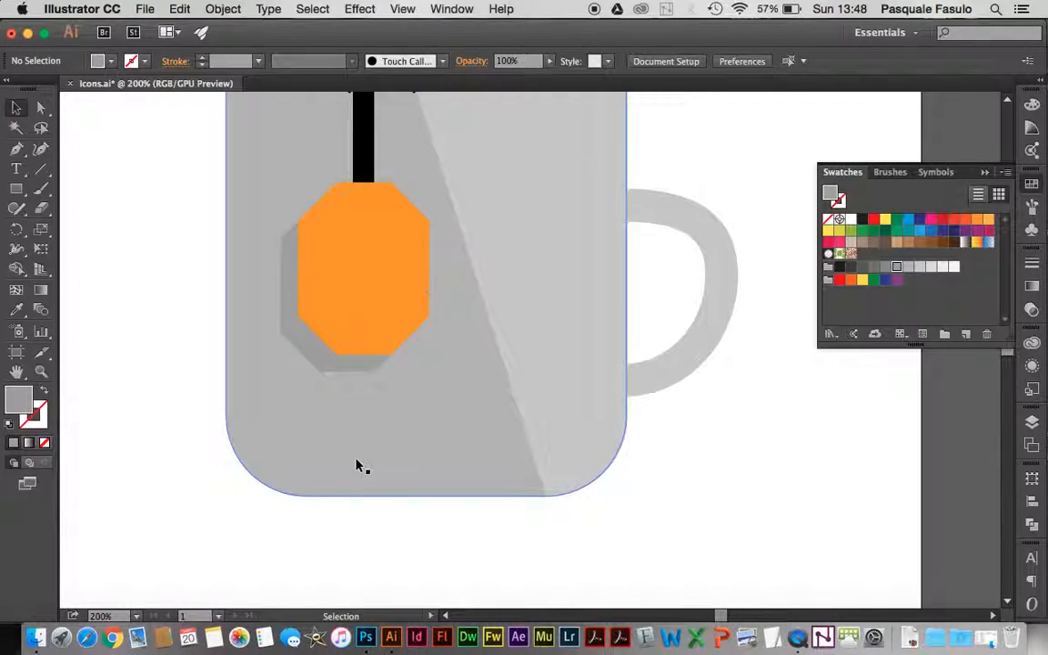
Step: Select the three steam lines above the mug and give them a dark grey stroke with no fill
{"action": "scroll", "coordinate": [335, 434], "scroll_direction": "left", "scroll_amount": 3}
{"action": "scroll", "coordinate": [334, 435], "scroll_direction": "up", "scroll_amount": 1}
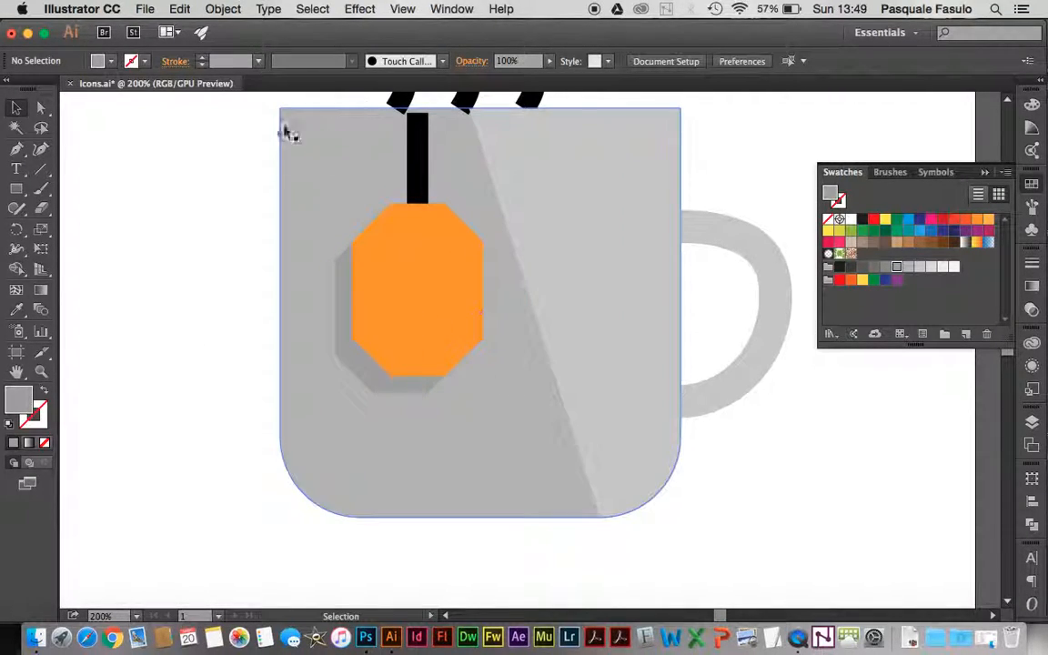
{"action": "key", "text": "super+minus"}
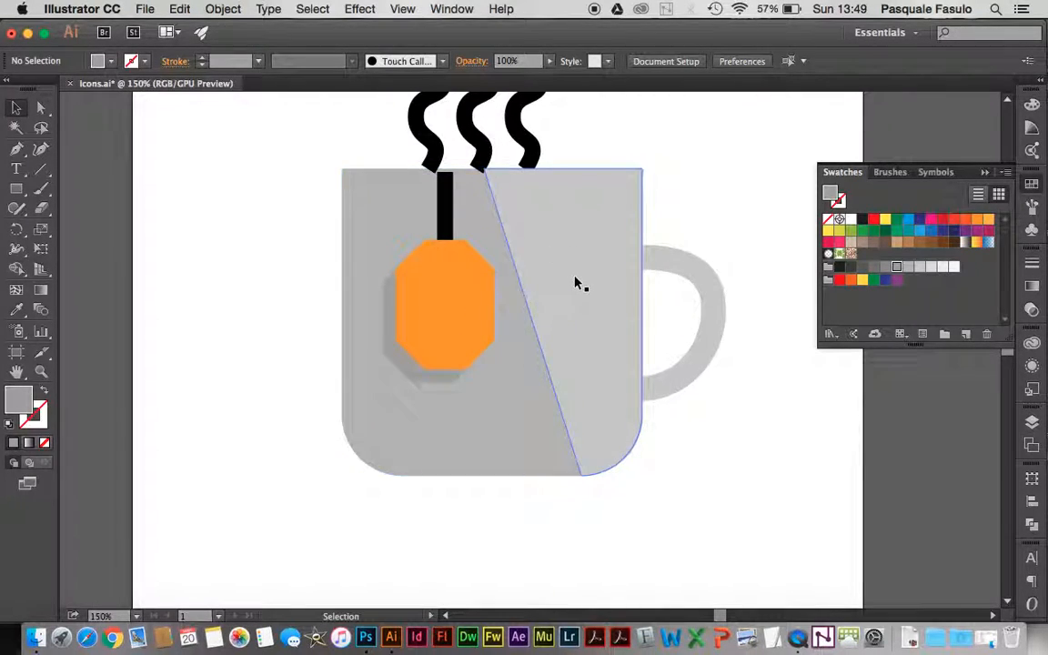
{"action": "scroll", "coordinate": [578, 283], "scroll_direction": "right", "scroll_amount": 2}
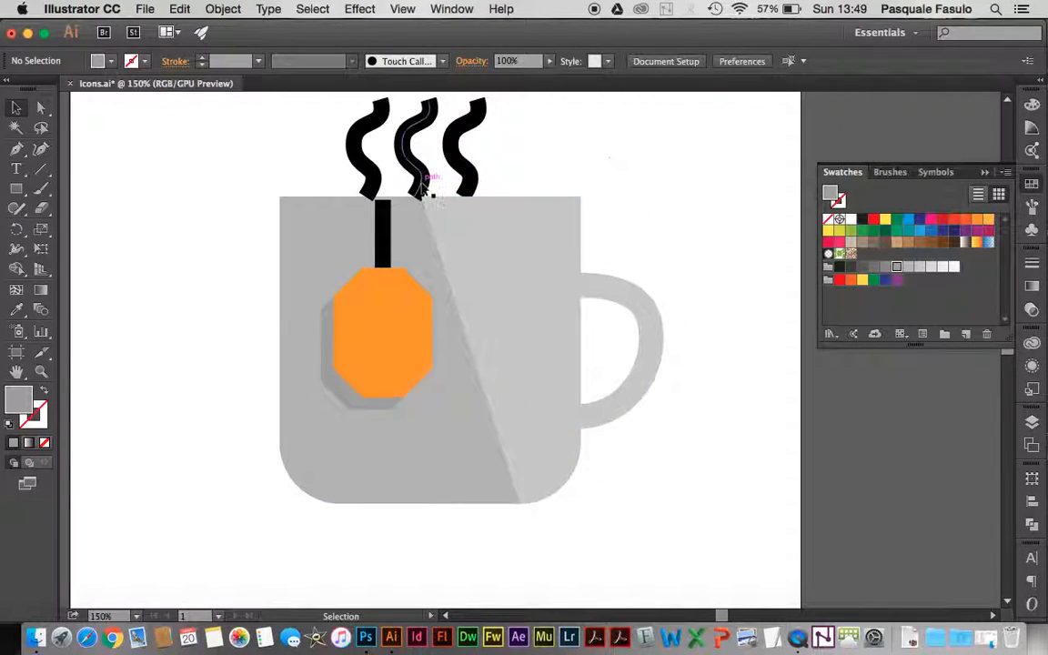
{"action": "scroll", "coordinate": [468, 173], "scroll_direction": "up", "scroll_amount": 3}
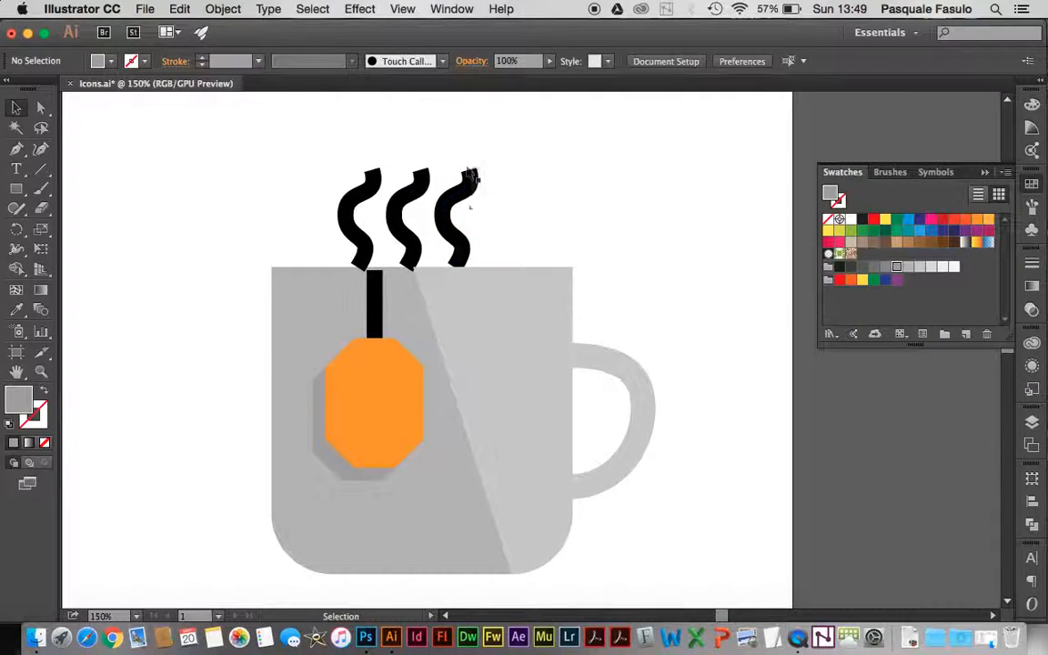
{"action": "left_click", "coordinate": [452, 212]}
{"action": "left_click", "coordinate": [403, 225], "text": "shift"}
{"action": "left_click", "coordinate": [356, 219], "text": "shift"}
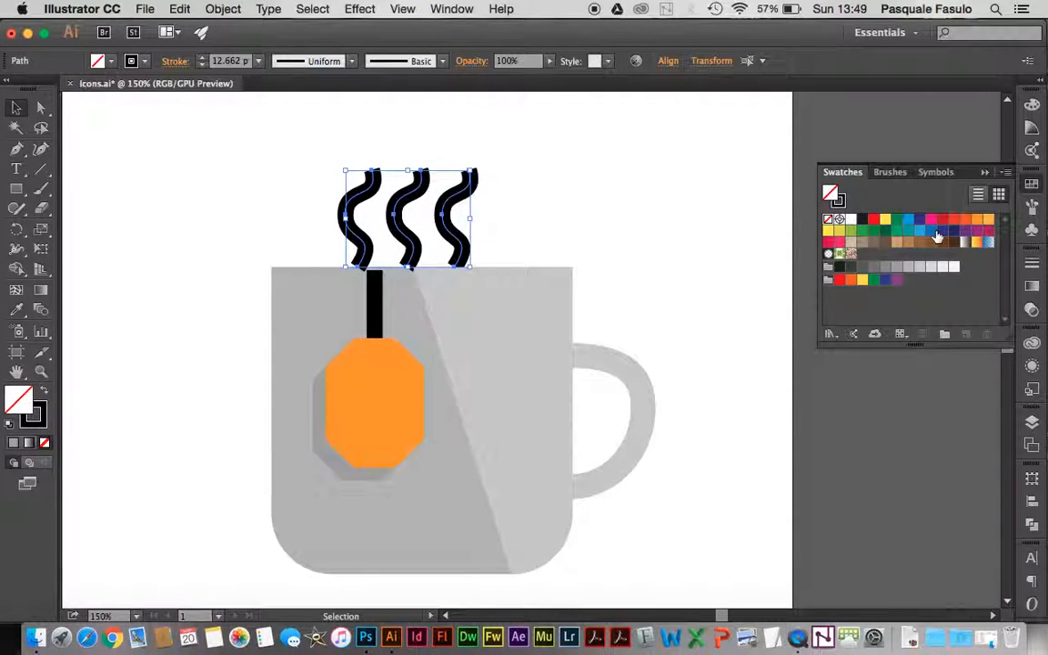
{"action": "left_click", "coordinate": [853, 268]}
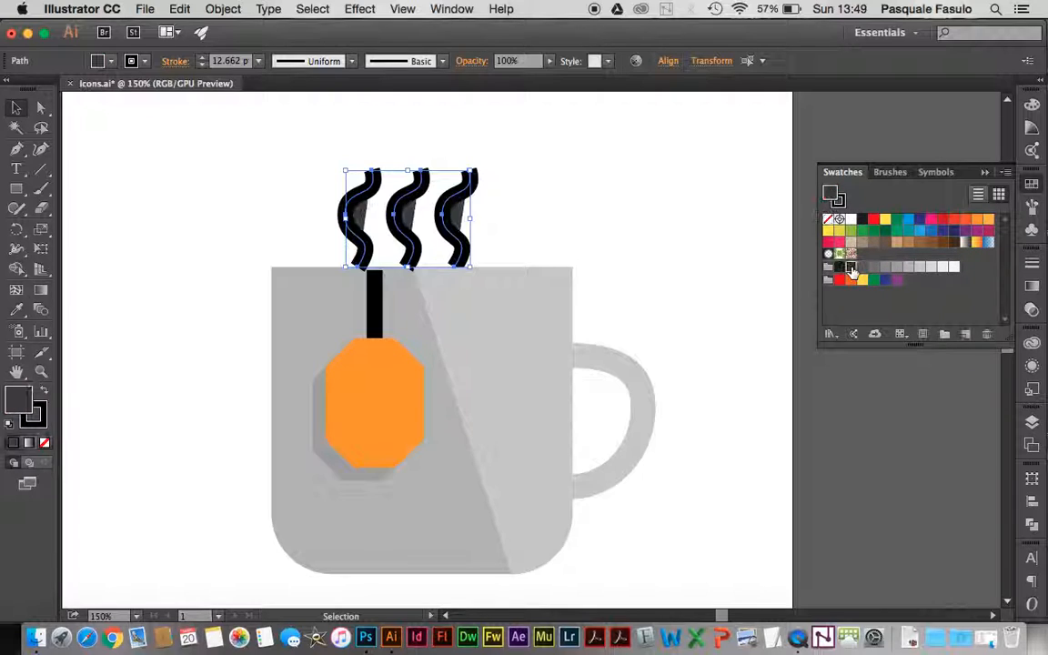
{"action": "left_click", "coordinate": [45, 392]}
{"action": "left_click", "coordinate": [45, 442]}
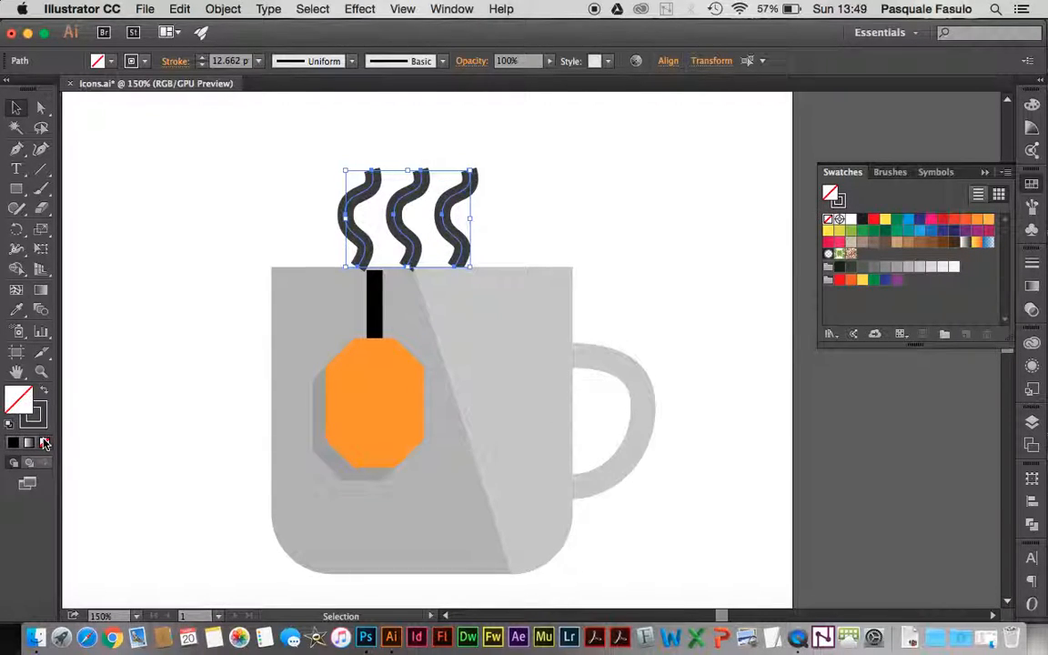
Step: Lighten the three steam lines' stroke to a mid grey, leaving them without a fill
{"action": "left_click", "coordinate": [862, 268]}
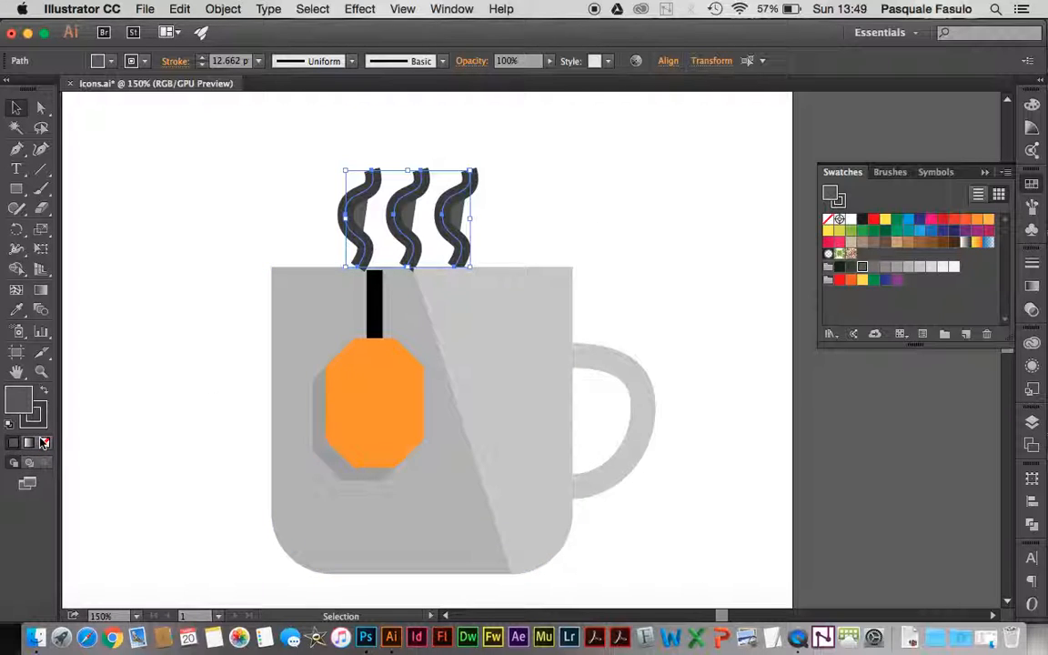
{"action": "left_click", "coordinate": [44, 443]}
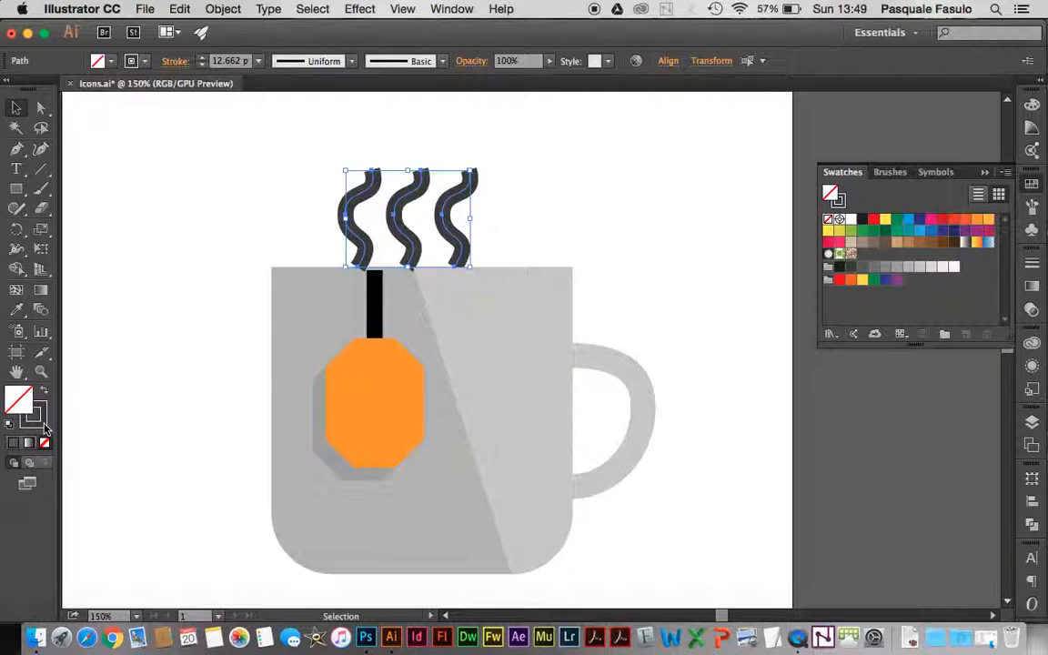
{"action": "left_click", "coordinate": [1031, 184]}
{"action": "left_click", "coordinate": [875, 268]}
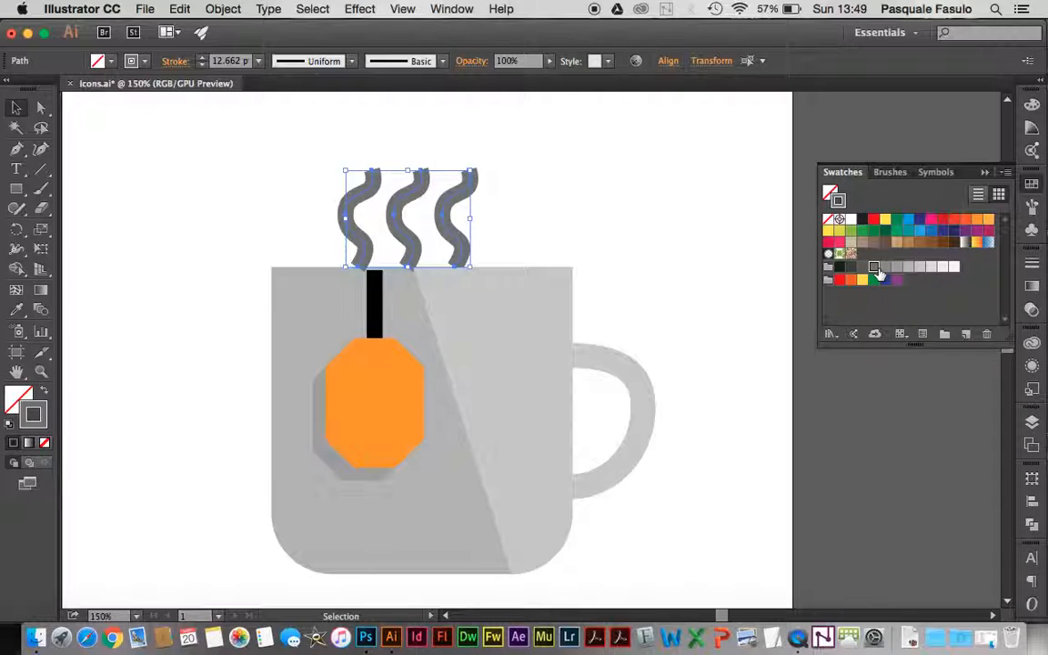
{"action": "left_click", "coordinate": [583, 184]}
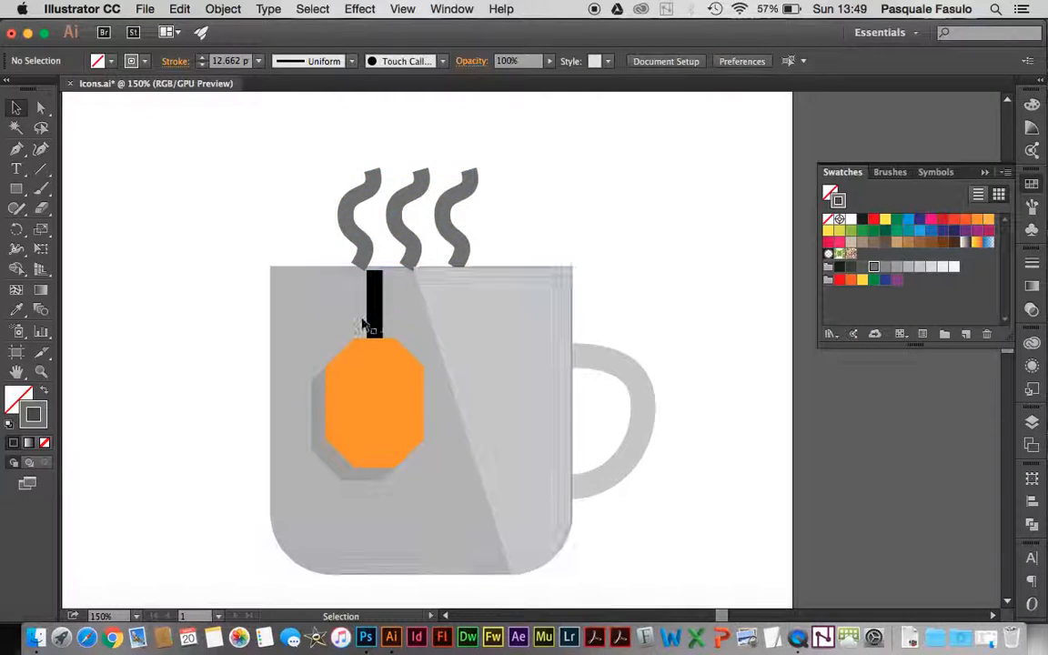
Step: Select all three steam lines and send them to the back, behind the mug
{"action": "mouse_move", "coordinate": [331, 187]}
{"action": "left_mouse_down"}
{"action": "mouse_move", "coordinate": [476, 243]}
{"action": "mouse_move", "coordinate": [482, 254]}
{"action": "left_mouse_up"}
{"action": "left_click", "coordinate": [223, 8]}
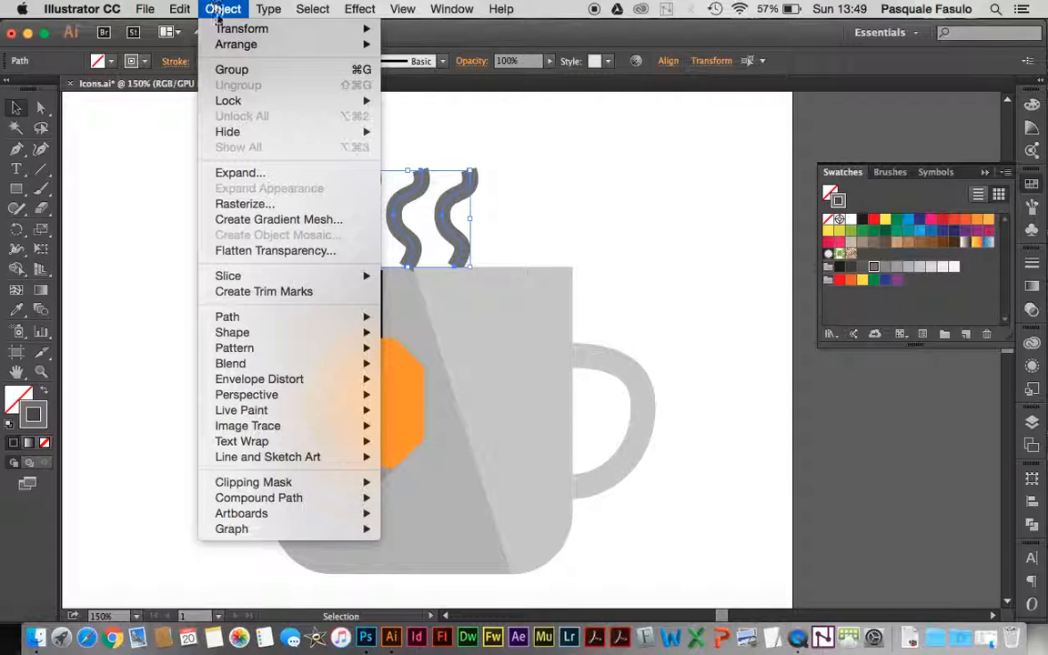
{"action": "mouse_move", "coordinate": [346, 43]}
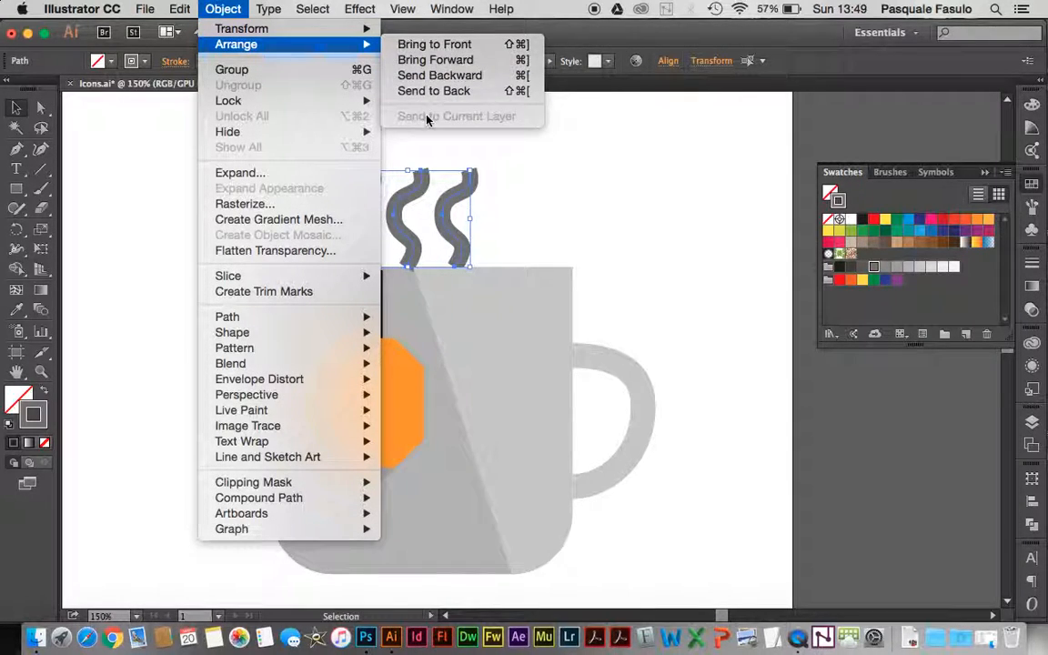
{"action": "left_click", "coordinate": [419, 91]}
Step: Nudge the steam lines down and slightly right so their lower ends tuck behind the mug's rim
{"action": "key", "text": "Down"}
{"action": "key", "text": "Down"}
{"action": "key", "text": "Down"}
{"action": "key", "text": "Down"}
{"action": "key", "text": "Down"}
{"action": "key", "text": "Down"}
{"action": "key", "text": "Down"}
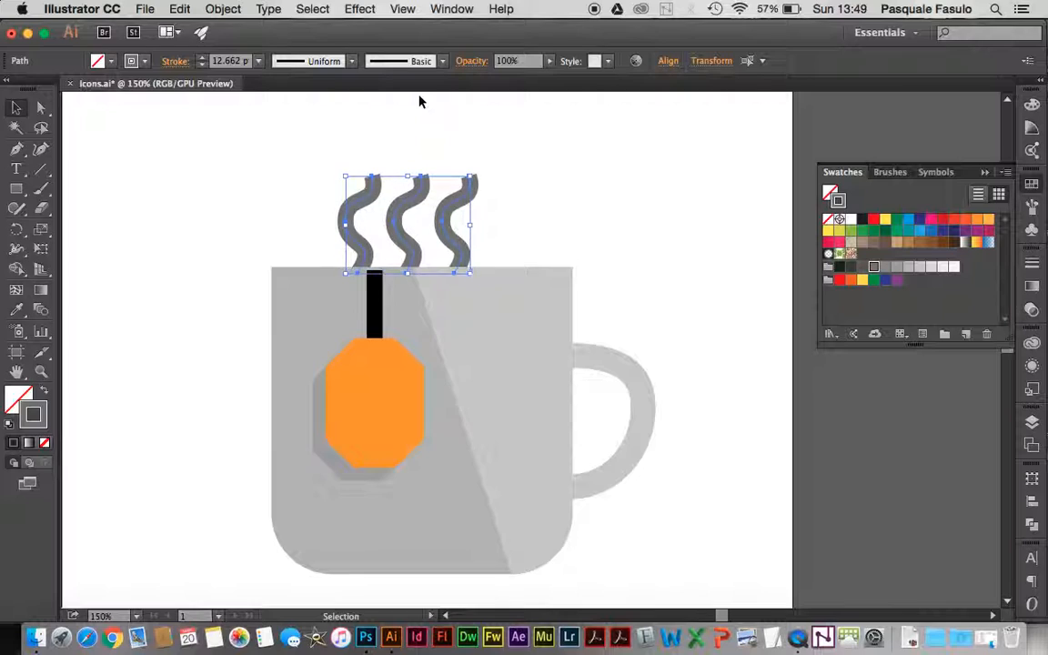
{"action": "key", "text": "Right"}
{"action": "key", "text": "Right"}
{"action": "key", "text": "Right"}
{"action": "key", "text": "Right"}
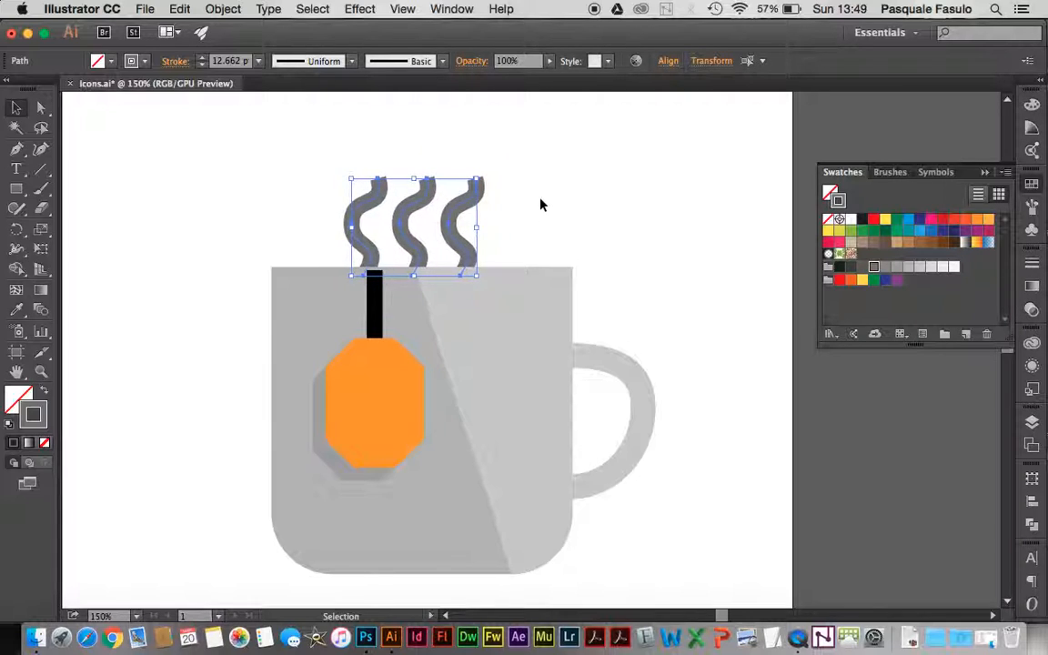
{"action": "left_click", "coordinate": [532, 266]}
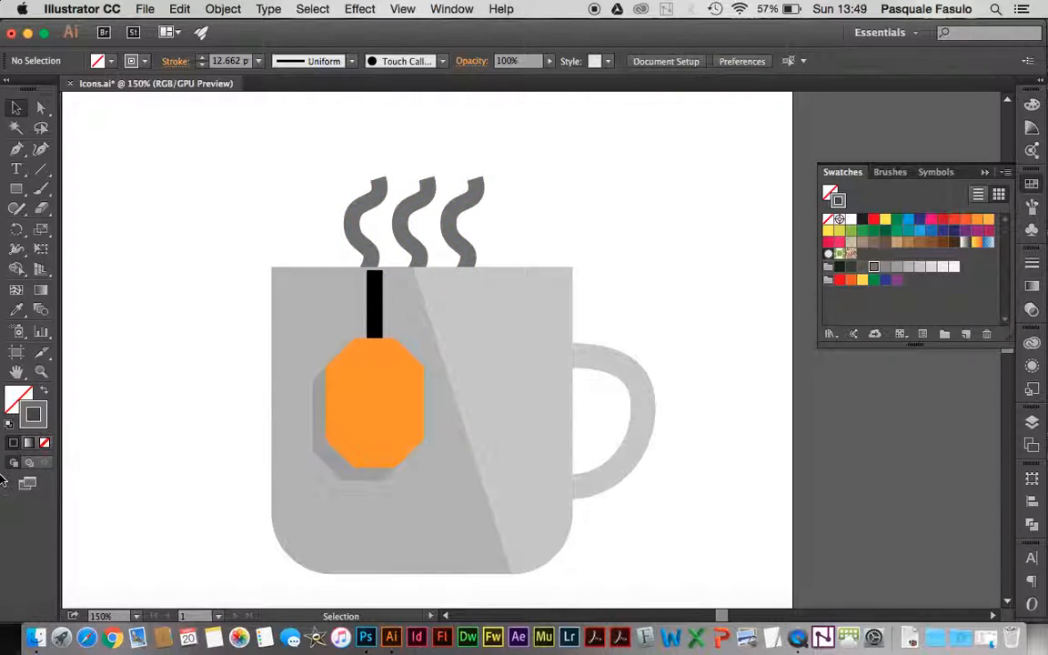
Step: Extend the tea bag string by moving its upper anchor point up to the mug's rim
{"action": "left_click", "coordinate": [41, 371]}
{"action": "left_click_drag", "start_coordinate": [332, 253], "coordinate": [505, 361]}
{"action": "left_click", "coordinate": [40, 107]}
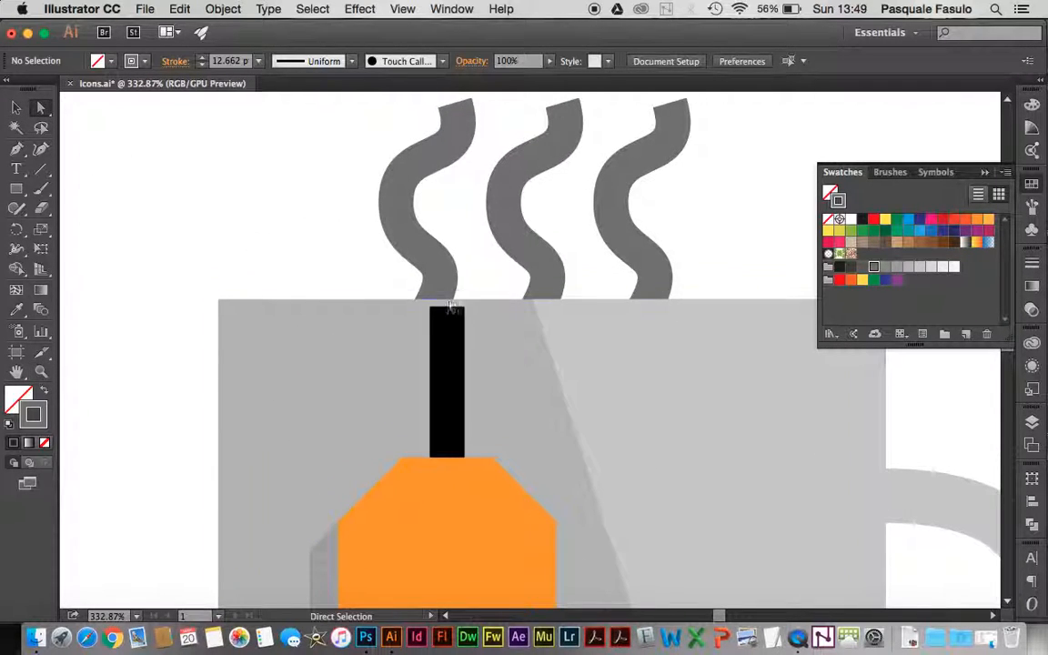
{"action": "left_click_drag", "start_coordinate": [447, 311], "coordinate": [446, 300]}
{"action": "left_click", "coordinate": [15, 107]}
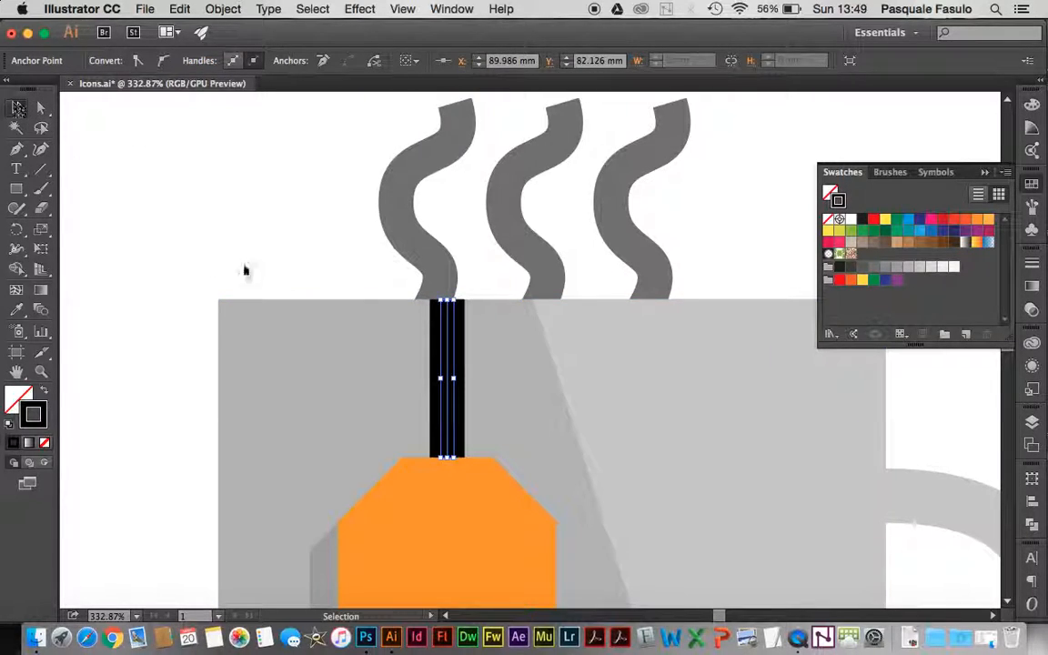
{"action": "left_click", "coordinate": [235, 226]}
Step: Reduce the tea bag string's stroke weight to 7 pt and recolour its stroke dark grey
{"action": "left_click", "coordinate": [452, 368]}
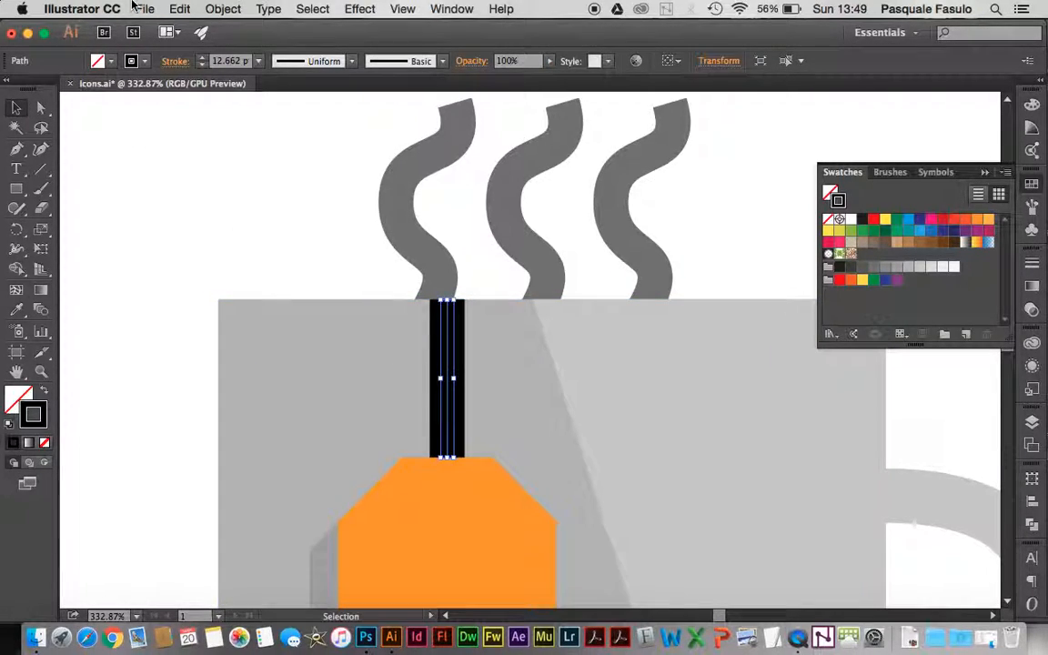
{"action": "left_click", "coordinate": [201, 65]}
{"action": "left_click", "coordinate": [201, 65]}
{"action": "left_click", "coordinate": [201, 65]}
{"action": "left_click", "coordinate": [201, 65]}
{"action": "left_click", "coordinate": [201, 65]}
{"action": "left_click", "coordinate": [201, 65]}
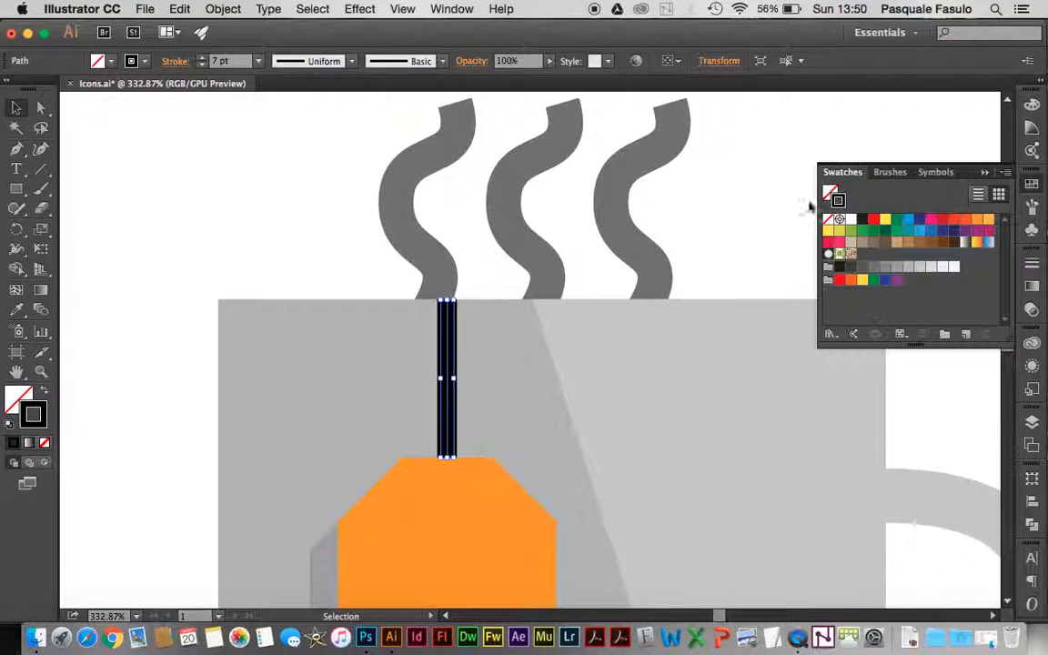
{"action": "left_click", "coordinate": [861, 269]}
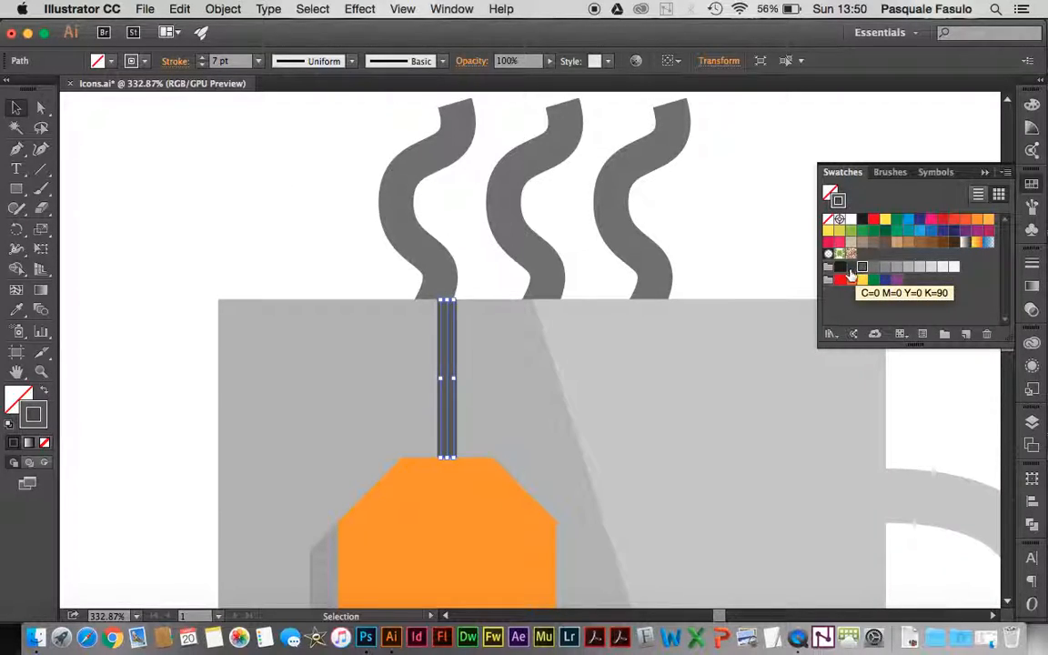
Step: Duplicate the orange tea label in place and give the front copy a lighter orange fill with no stroke
{"action": "left_click", "coordinate": [245, 271]}
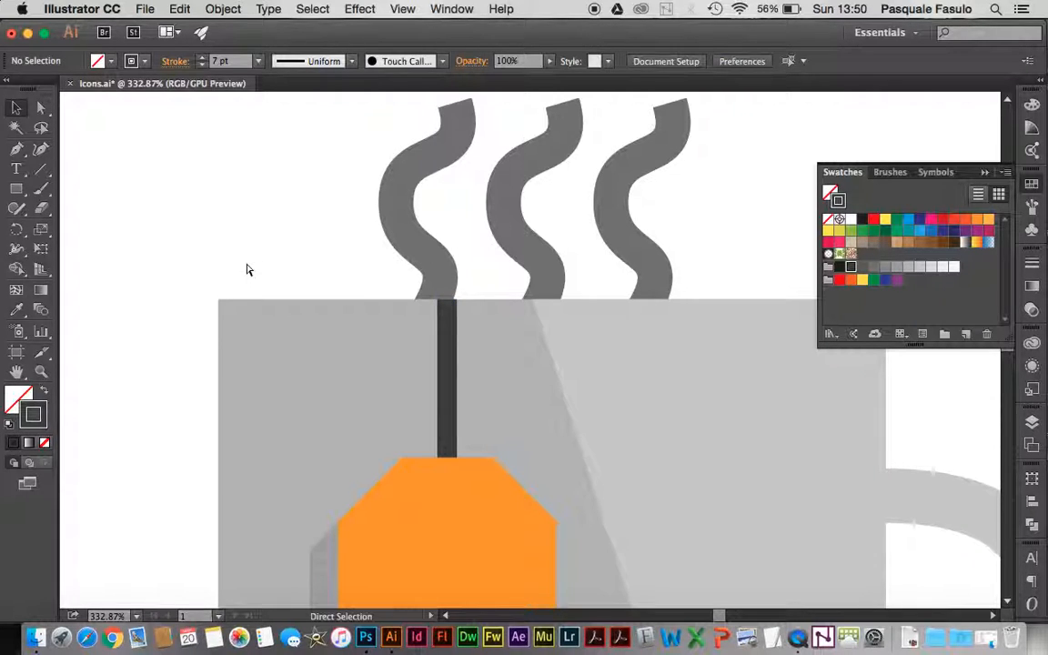
{"action": "key", "text": "super+1"}
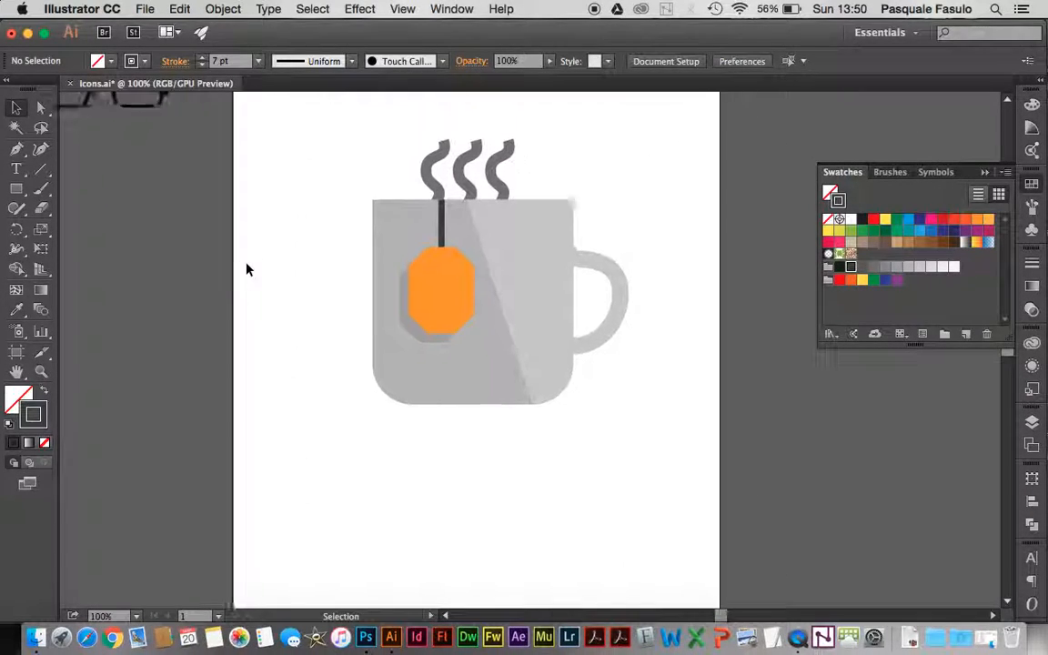
{"action": "key", "text": "super+equal"}
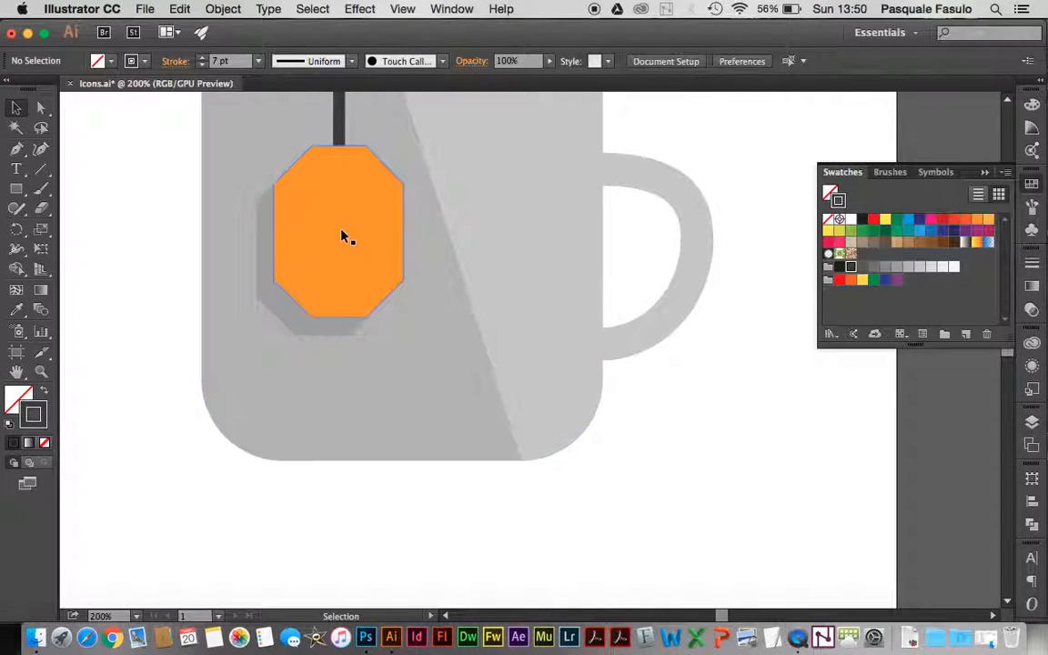
{"action": "left_click", "coordinate": [344, 236]}
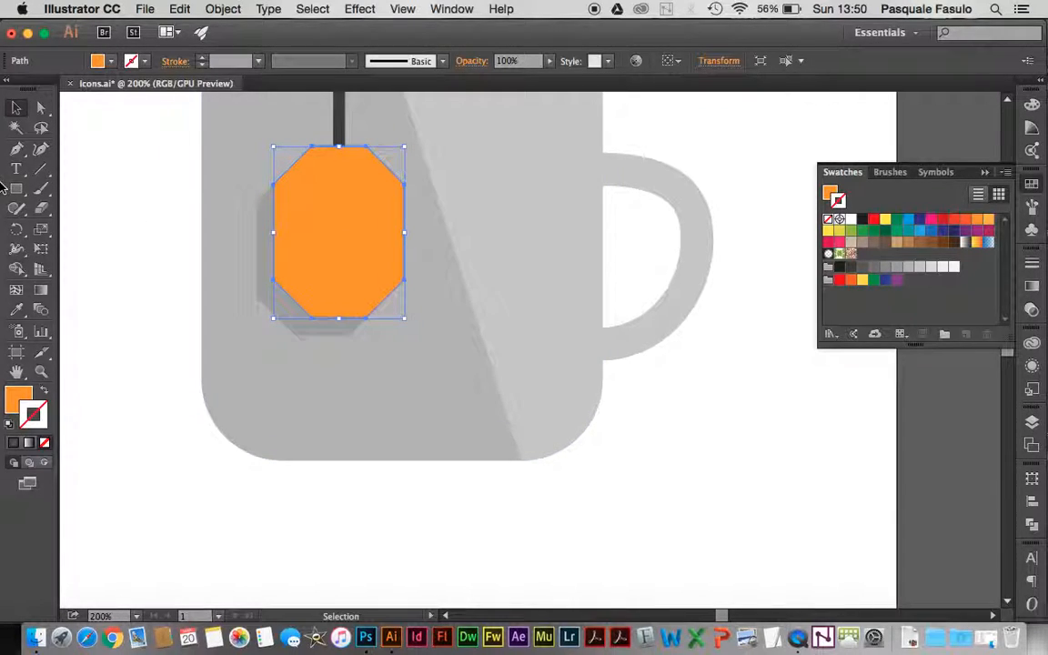
{"action": "scroll", "coordinate": [625, 182], "scroll_direction": "up", "scroll_amount": 3}
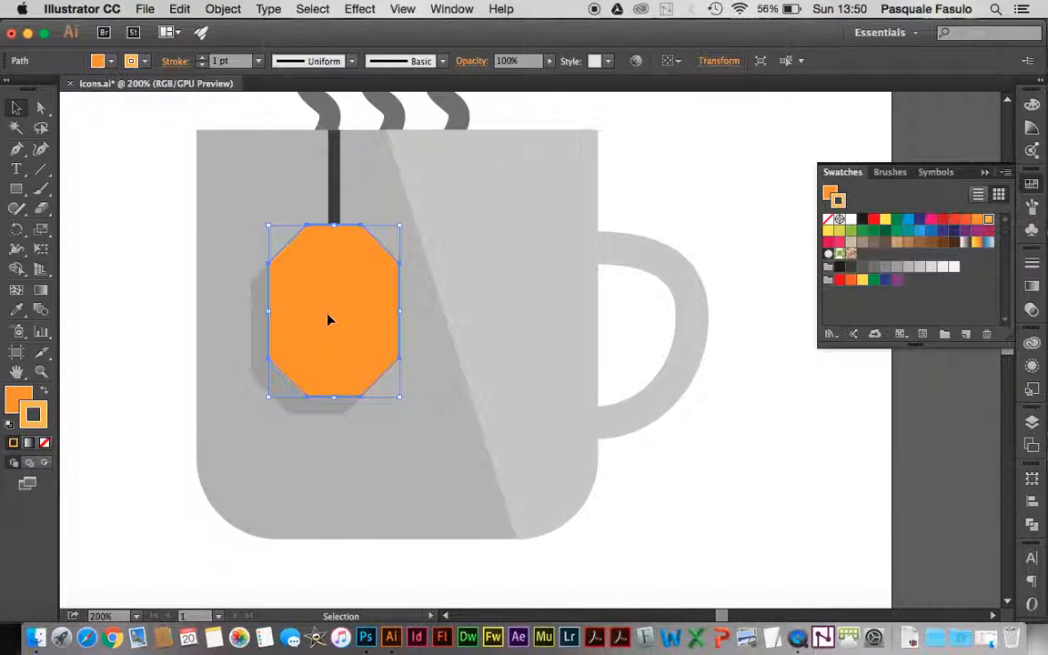
{"action": "left_click", "coordinate": [44, 390]}
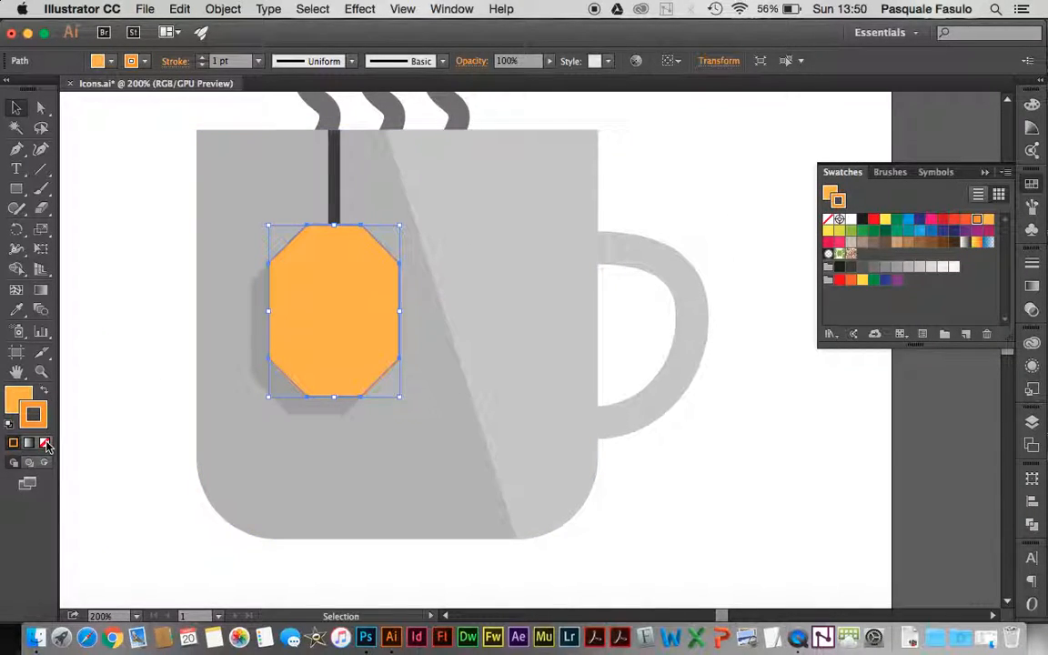
{"action": "left_click", "coordinate": [47, 445]}
{"action": "left_click", "coordinate": [18, 400]}
{"action": "key", "text": "super+equal"}
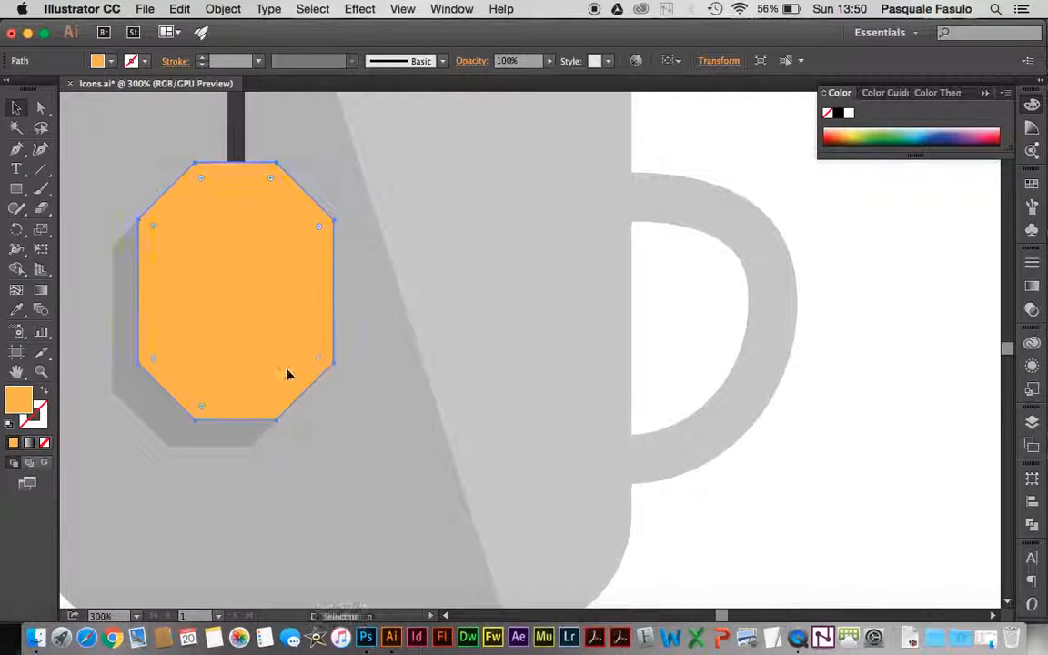
Step: Delete the two lower and two left anchor points of the lighter label copy, leaving a diagonal highlight along its upper right
{"action": "scroll", "coordinate": [287, 374], "scroll_direction": "left", "scroll_amount": 5}
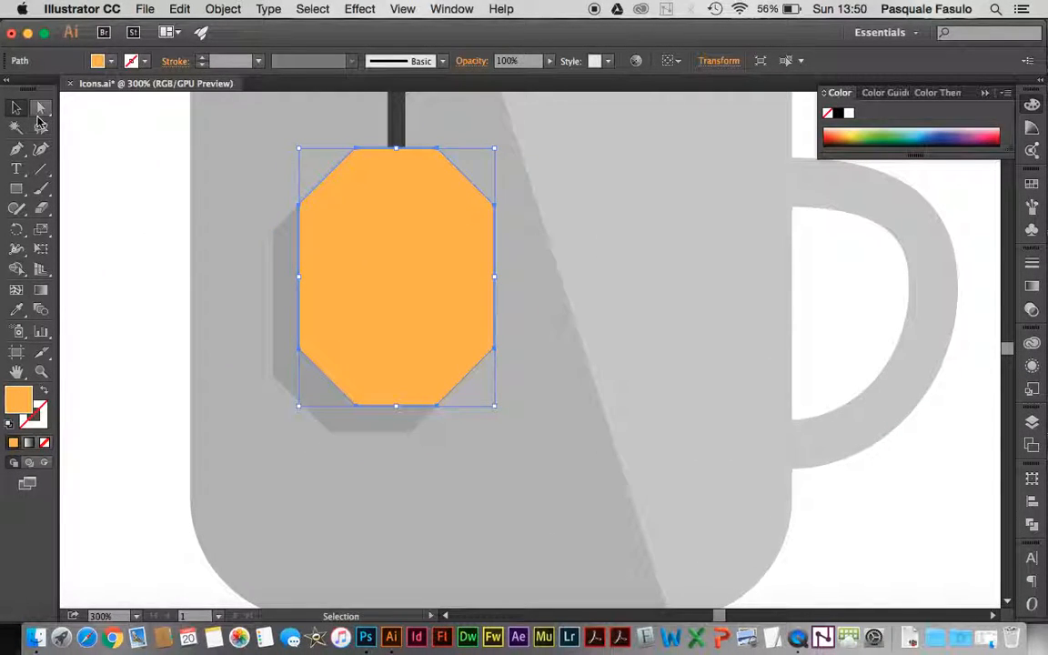
{"action": "left_click", "coordinate": [17, 149]}
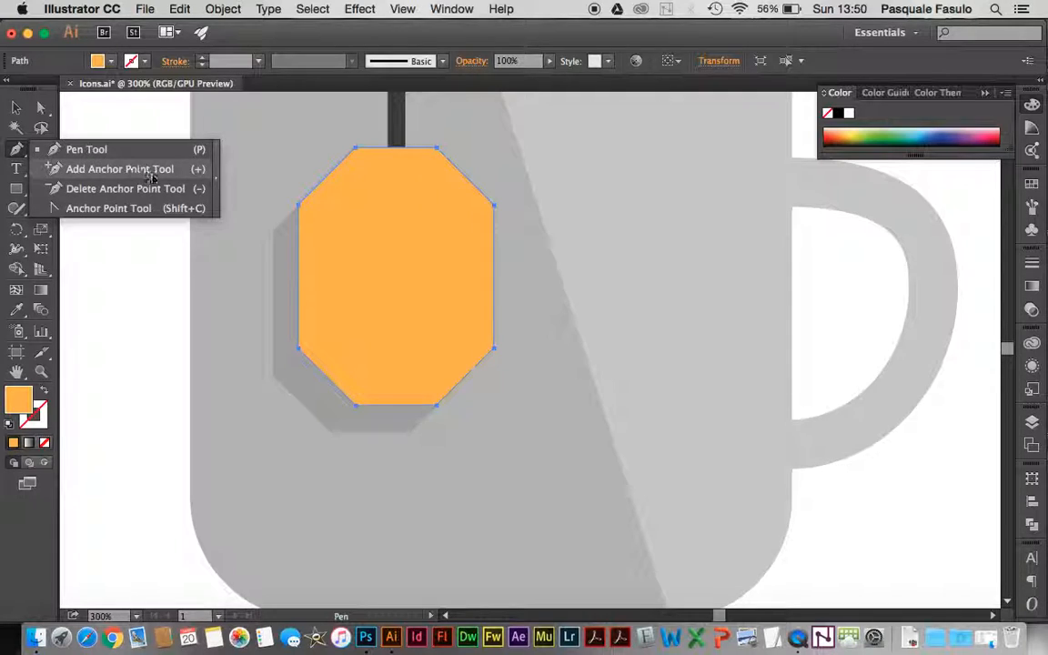
{"action": "left_click", "coordinate": [212, 173]}
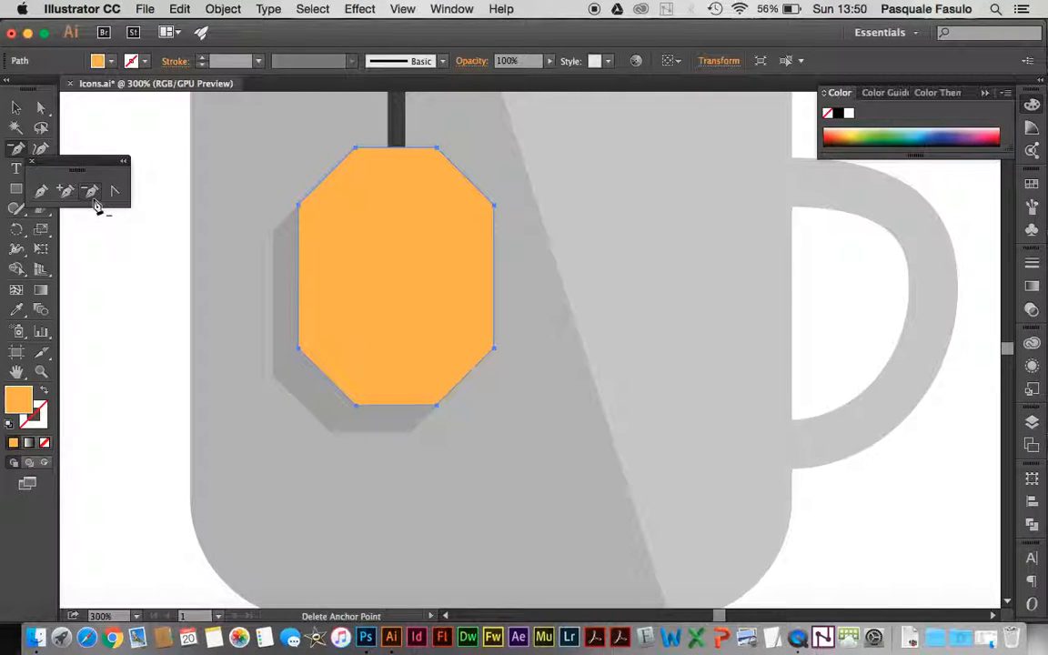
{"action": "left_click", "coordinate": [357, 404]}
{"action": "left_click", "coordinate": [439, 406]}
{"action": "left_click", "coordinate": [300, 348]}
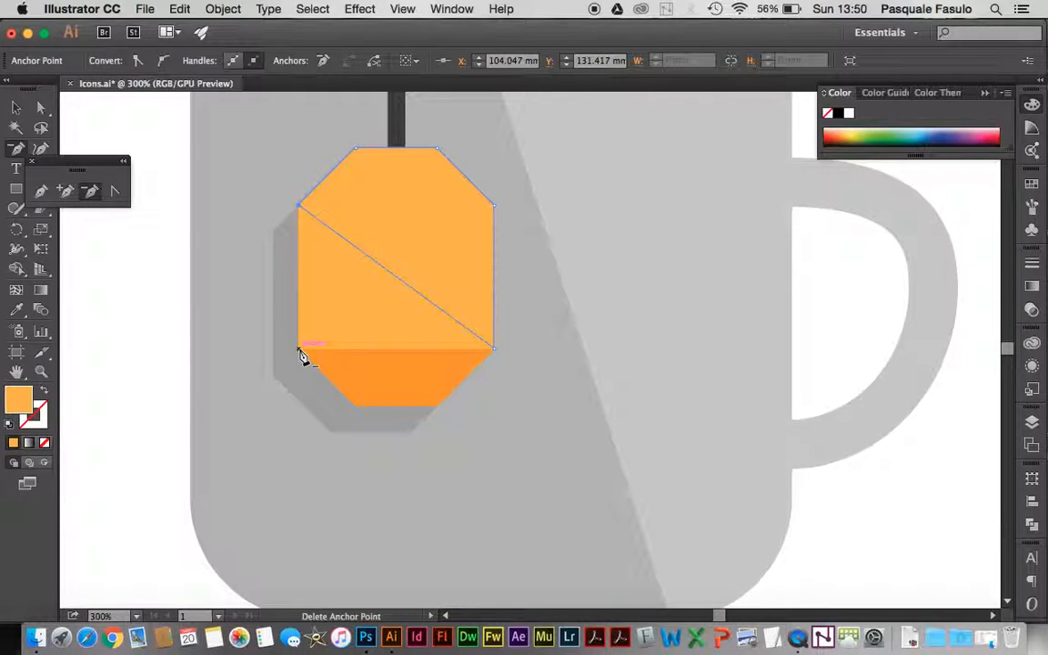
{"action": "left_click", "coordinate": [303, 214]}
{"action": "key", "text": "v"}
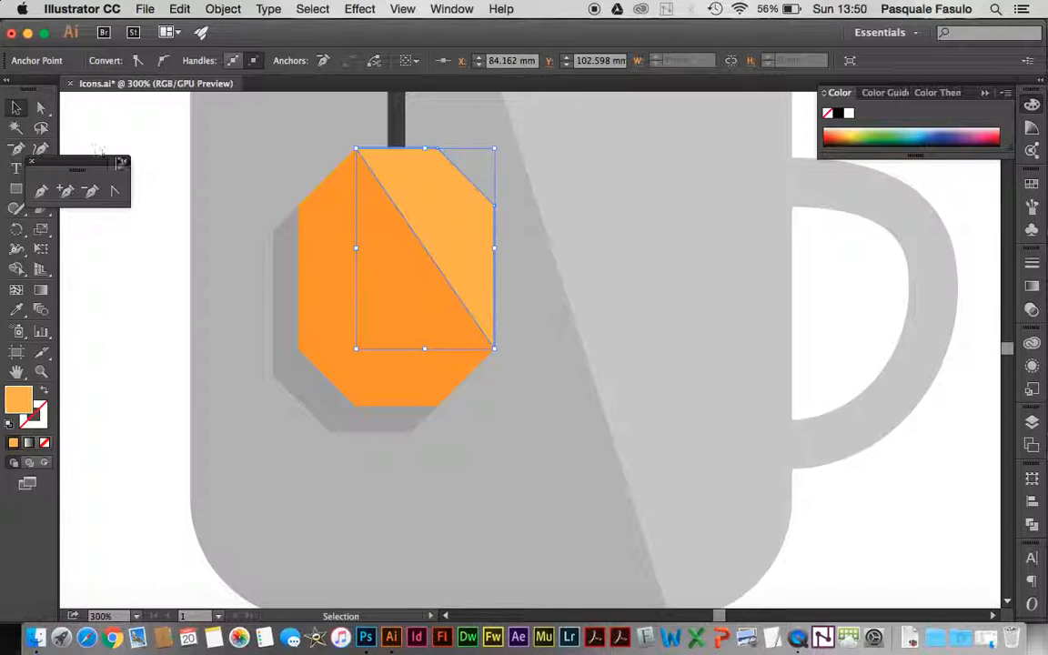
{"action": "left_click", "coordinate": [165, 149]}
{"action": "key", "text": "super+minus"}
{"action": "key", "text": "super+minus"}
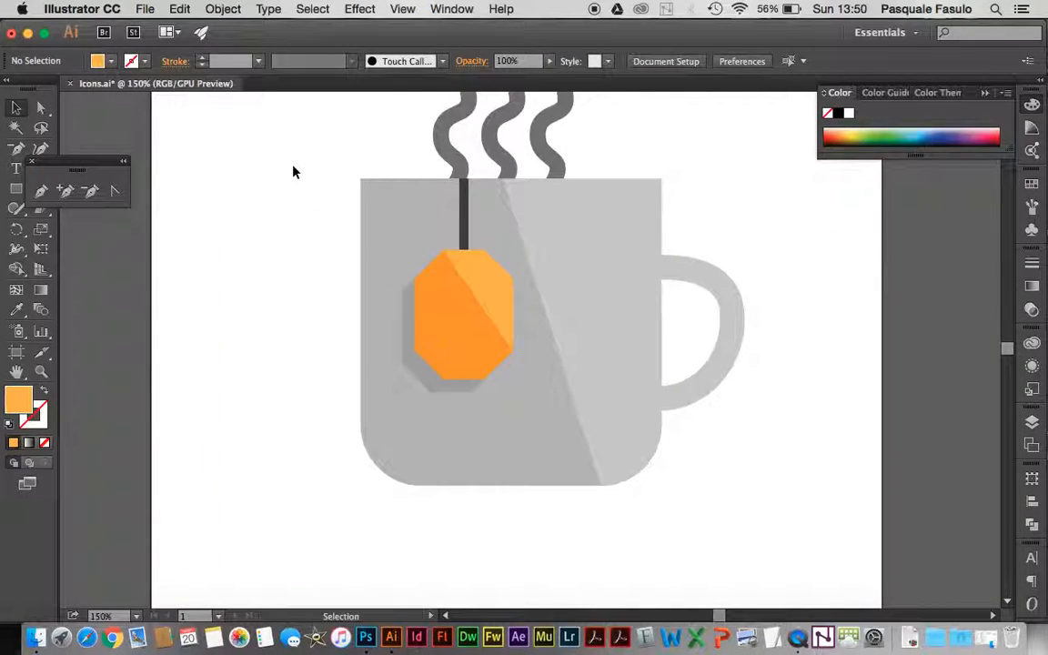
Step: Duplicate the tea bag string a short distance to its left, keeping the copy level with the original
{"action": "key", "text": "z"}
{"action": "left_click_drag", "start_coordinate": [379, 151], "coordinate": [584, 351]}
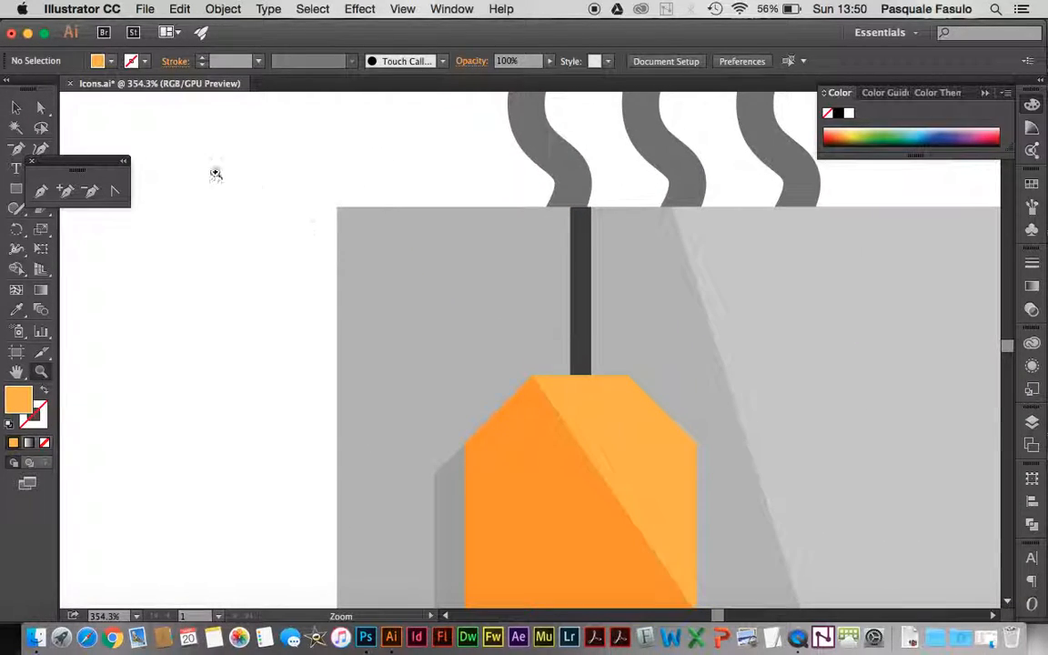
{"action": "left_click", "coordinate": [16, 108]}
{"action": "scroll", "coordinate": [313, 351], "scroll_direction": "down", "scroll_amount": 5}
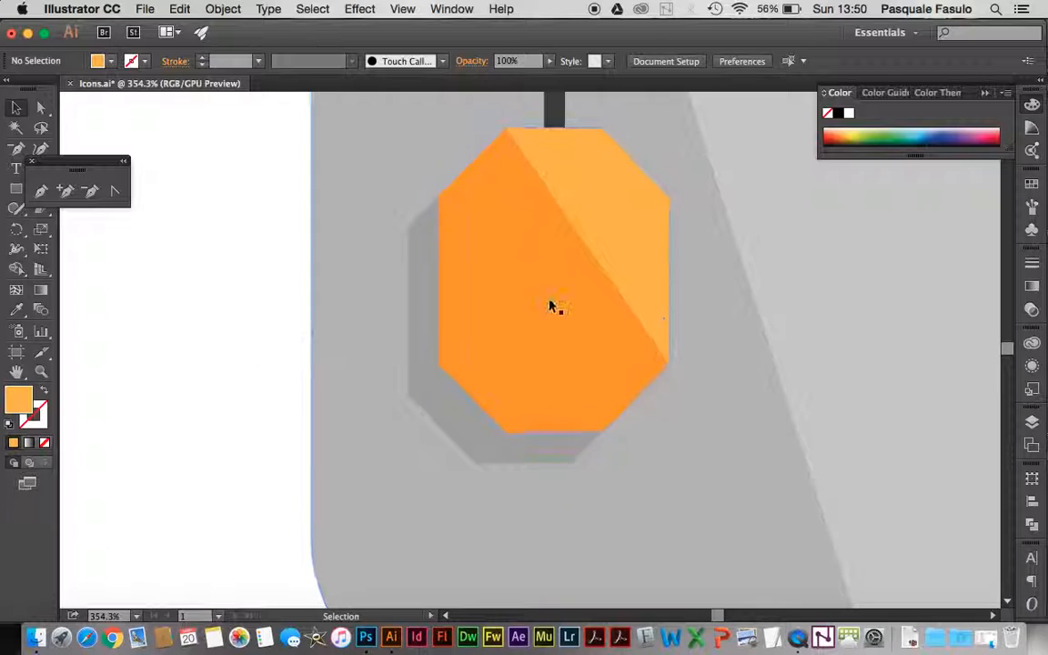
{"action": "scroll", "coordinate": [546, 300], "scroll_direction": "up", "scroll_amount": 2}
{"action": "scroll", "coordinate": [537, 293], "scroll_direction": "up", "scroll_amount": 5}
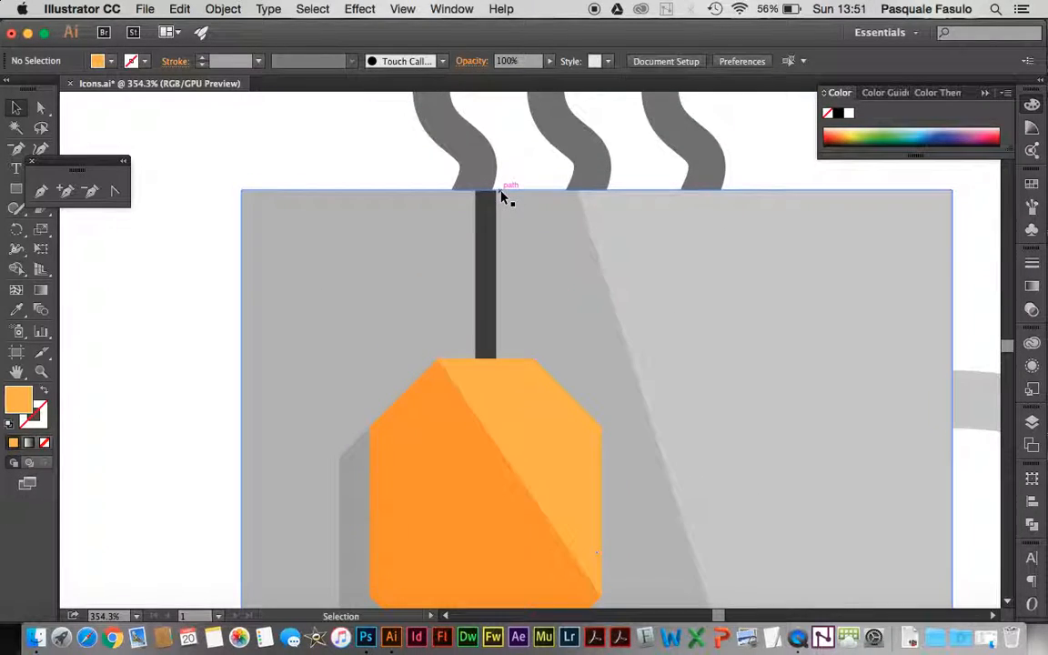
{"action": "left_click", "coordinate": [496, 230]}
{"action": "left_click", "coordinate": [487, 228]}
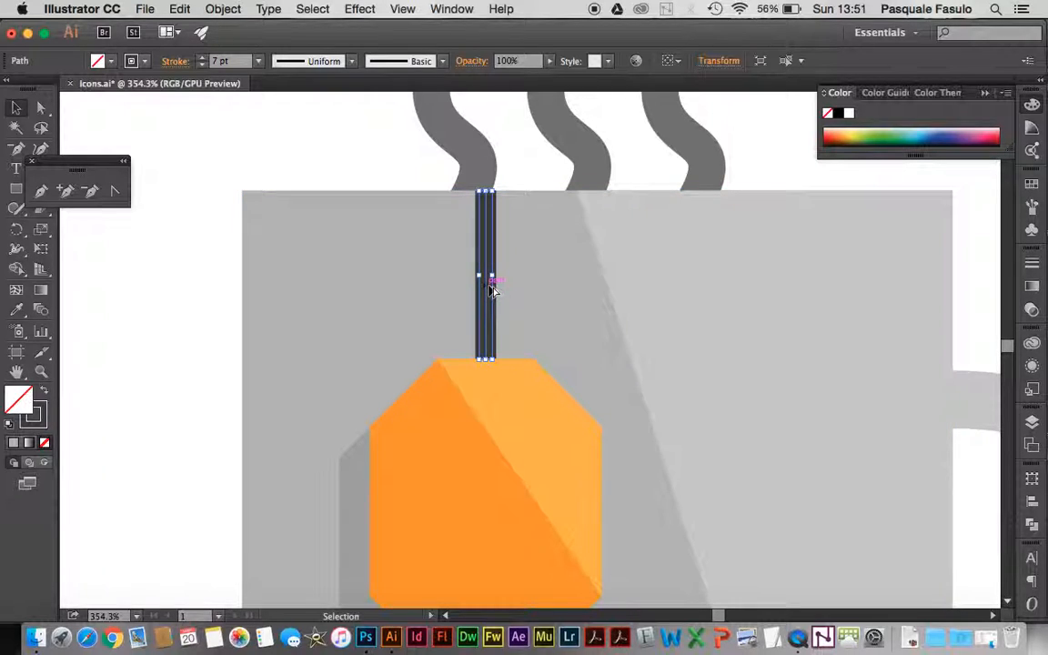
{"action": "left_click_drag", "start_coordinate": [484, 289], "coordinate": [462, 289]}
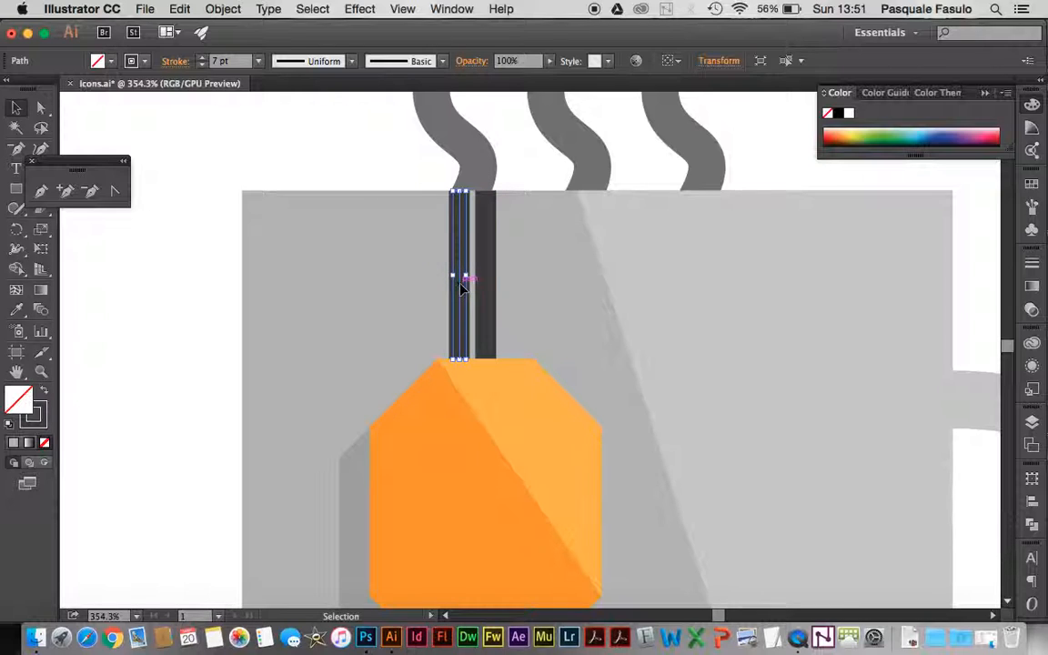
Step: Recolour the string copy's stroke with the grey sampled from the label's shadow, without fill, and set its weight to 7 pt
{"action": "key", "text": "a"}
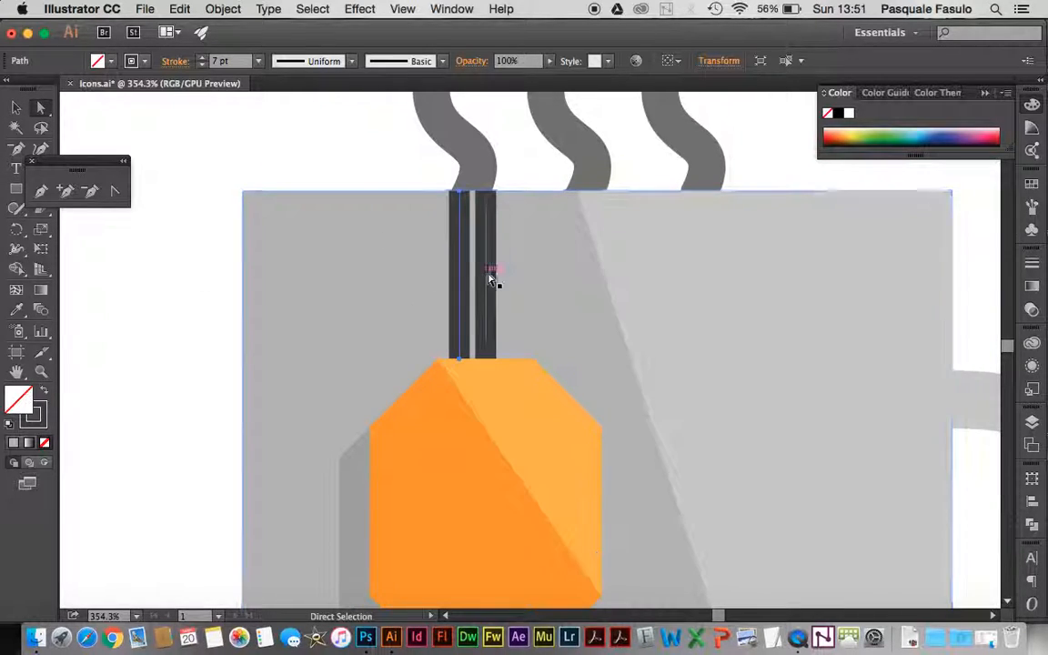
{"action": "left_click", "coordinate": [18, 310]}
{"action": "left_click", "coordinate": [363, 501]}
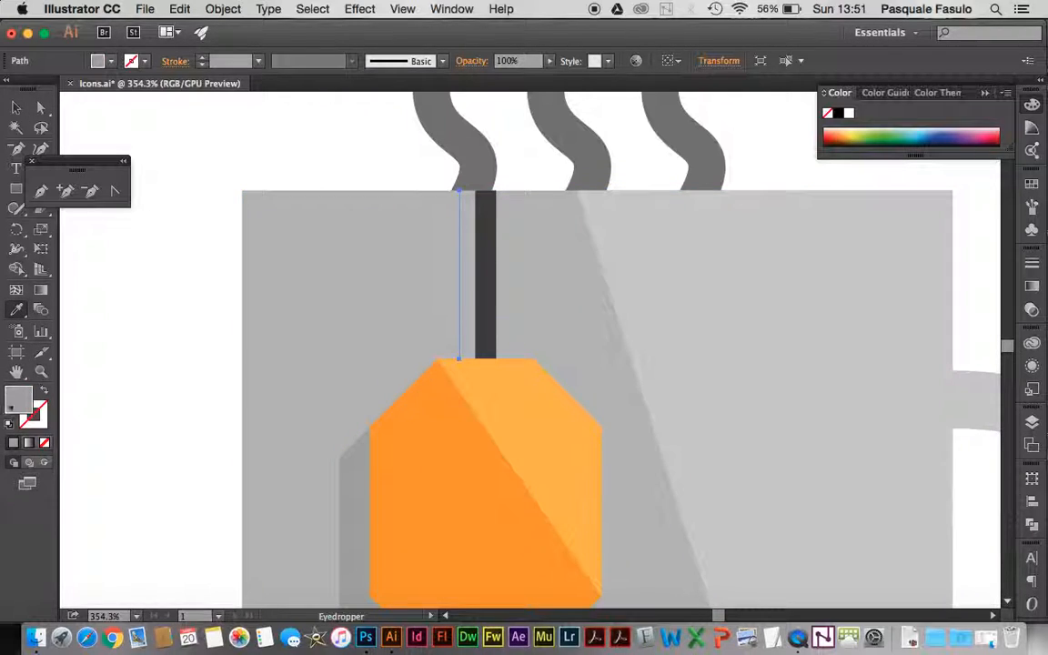
{"action": "left_click", "coordinate": [45, 392]}
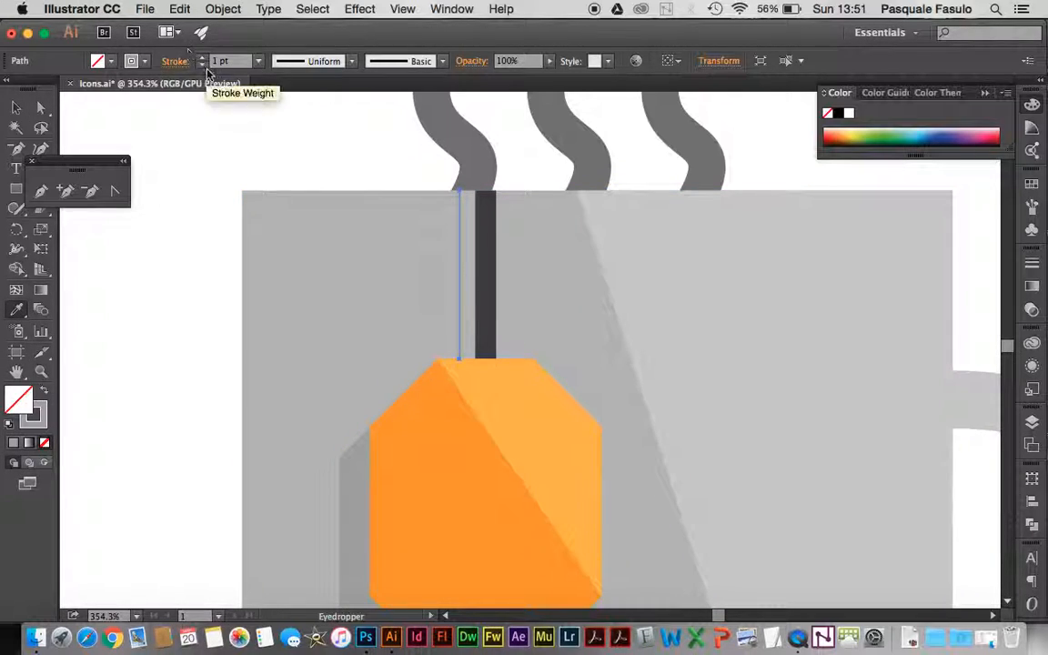
{"action": "left_click", "coordinate": [203, 56]}
{"action": "left_click", "coordinate": [203, 57]}
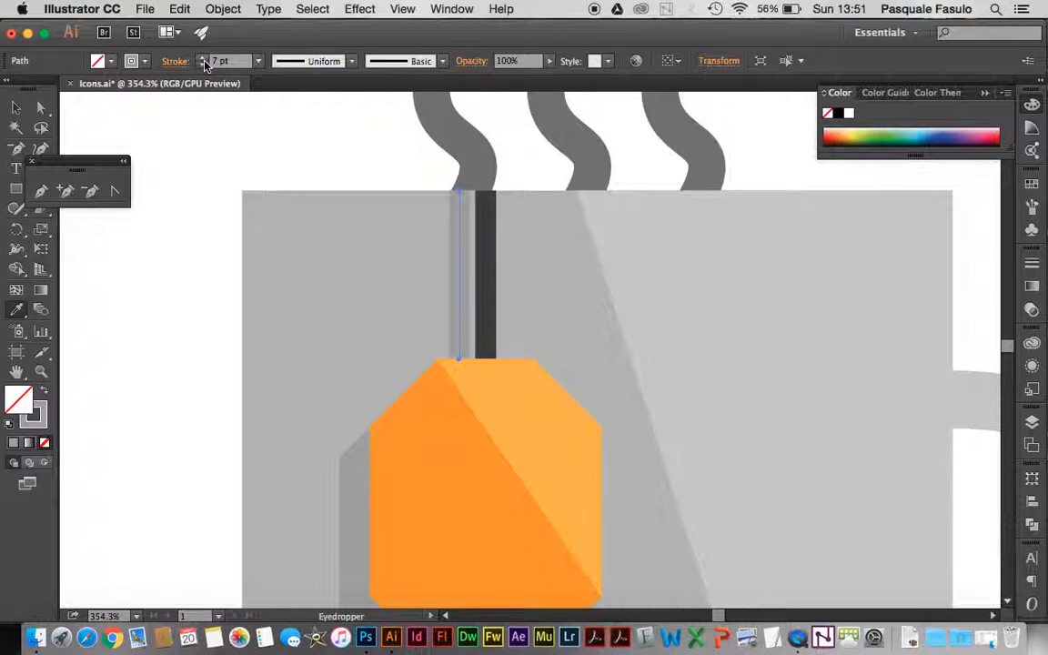
Step: Deselect the string's shadow and examine the whole mug icon at 100% zoom
{"action": "scroll", "coordinate": [287, 166], "scroll_direction": "down", "scroll_amount": 3}
{"action": "left_click", "coordinate": [18, 107]}
{"action": "left_click", "coordinate": [157, 151]}
{"action": "key", "text": "super+minus"}
{"action": "key", "text": "super+minus"}
{"action": "key", "text": "super+minus"}
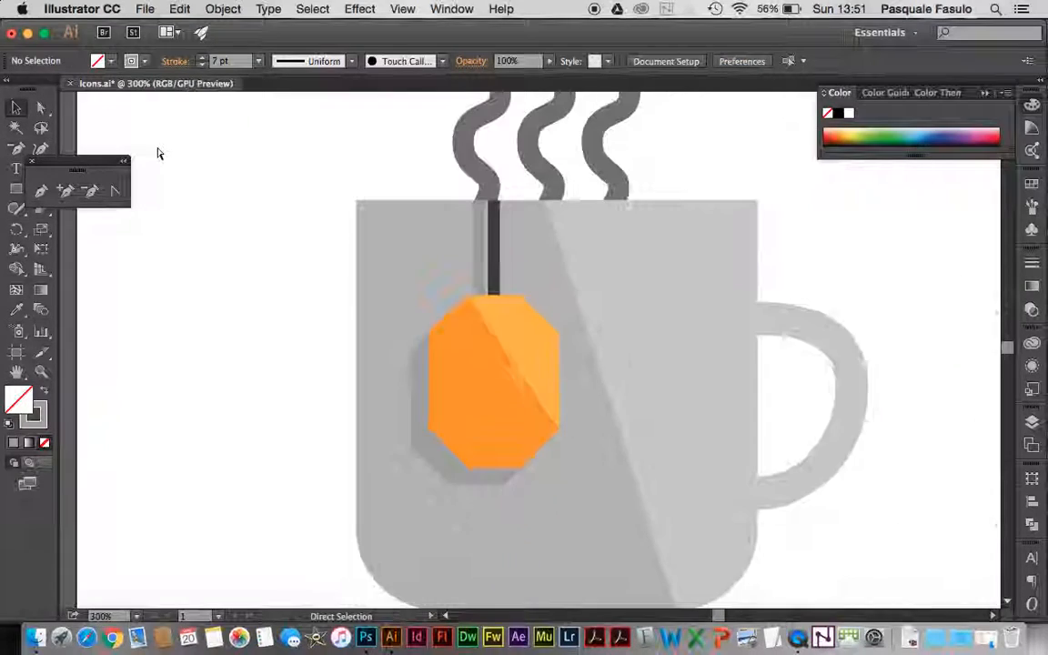
{"action": "key", "text": "super+minus"}
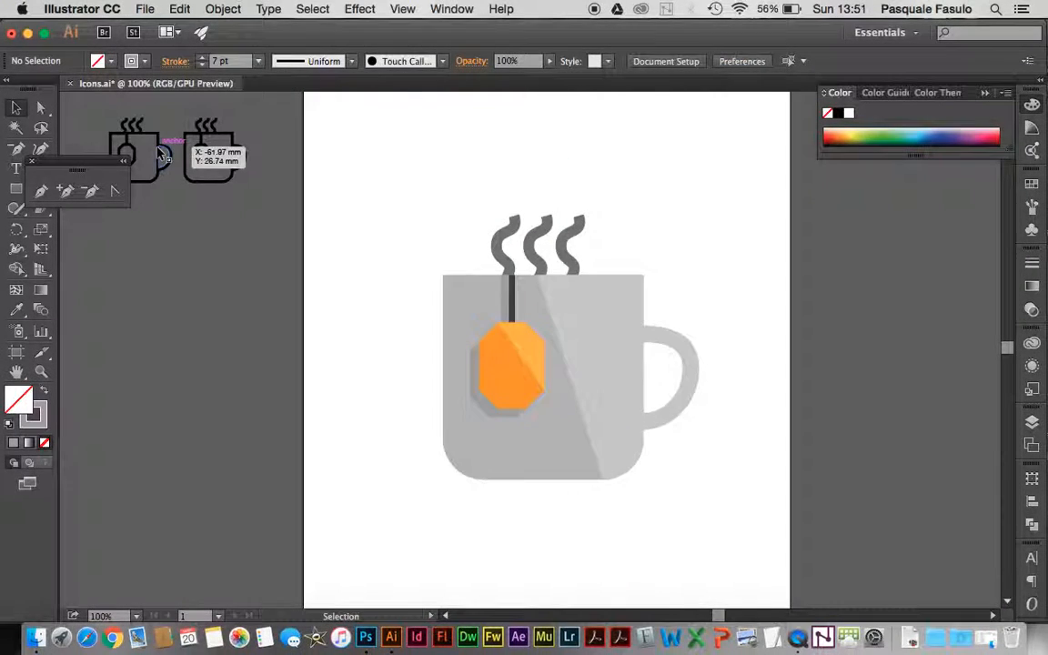
{"action": "scroll", "coordinate": [546, 280], "scroll_direction": "down", "scroll_amount": 2}
{"action": "scroll", "coordinate": [546, 280], "scroll_direction": "right", "scroll_amount": 2}
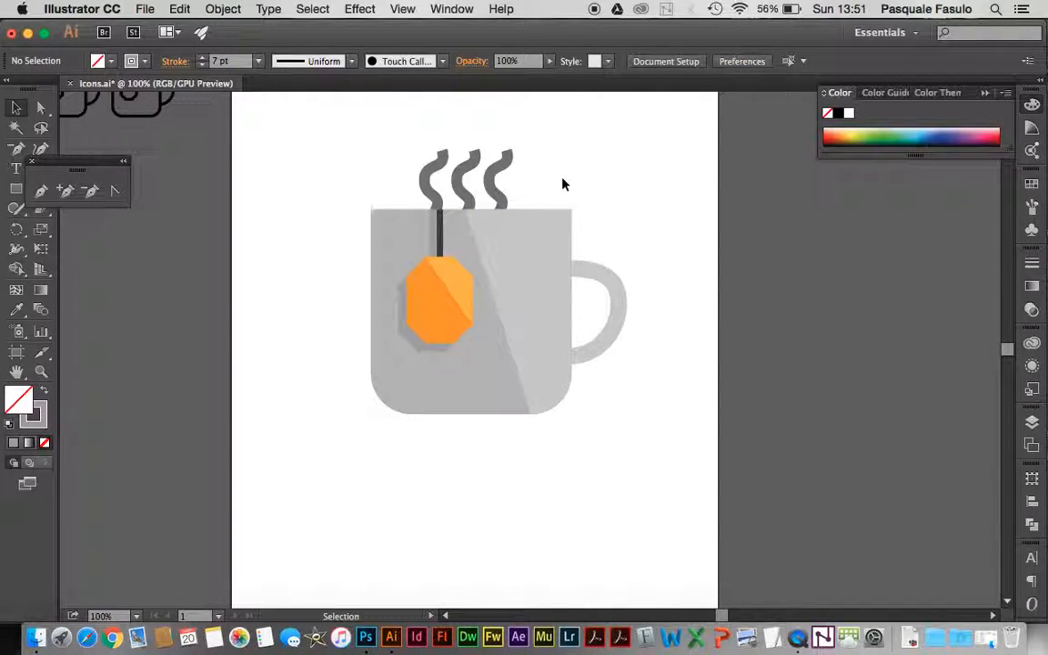